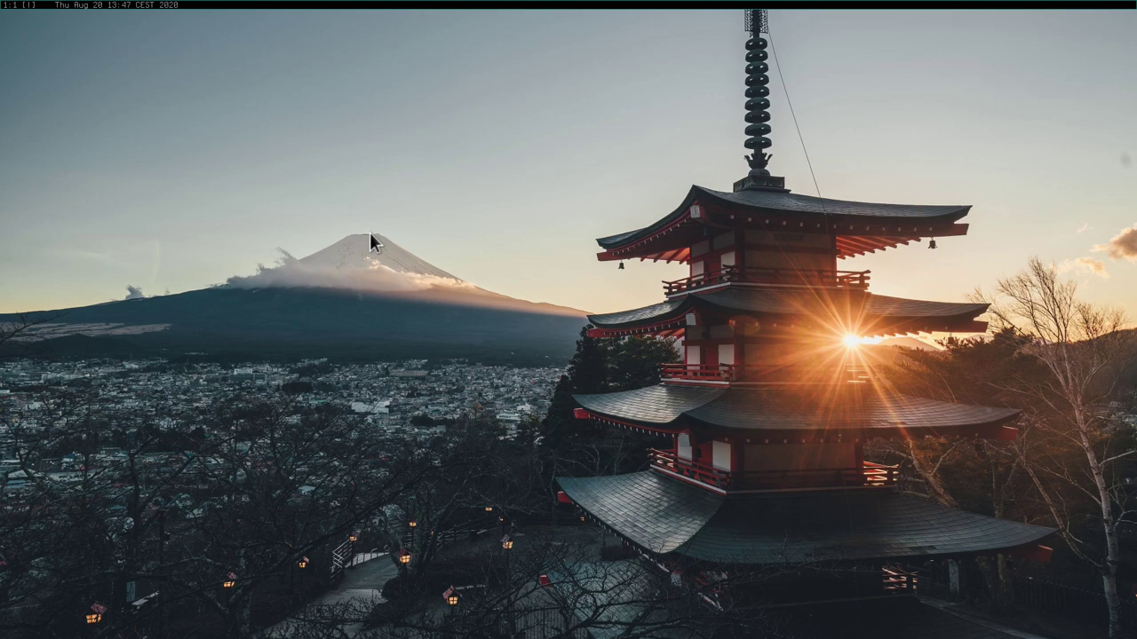
Step: Open a terminal on workspace 1 and launch Chromium on workspace 2
key(super+Return)
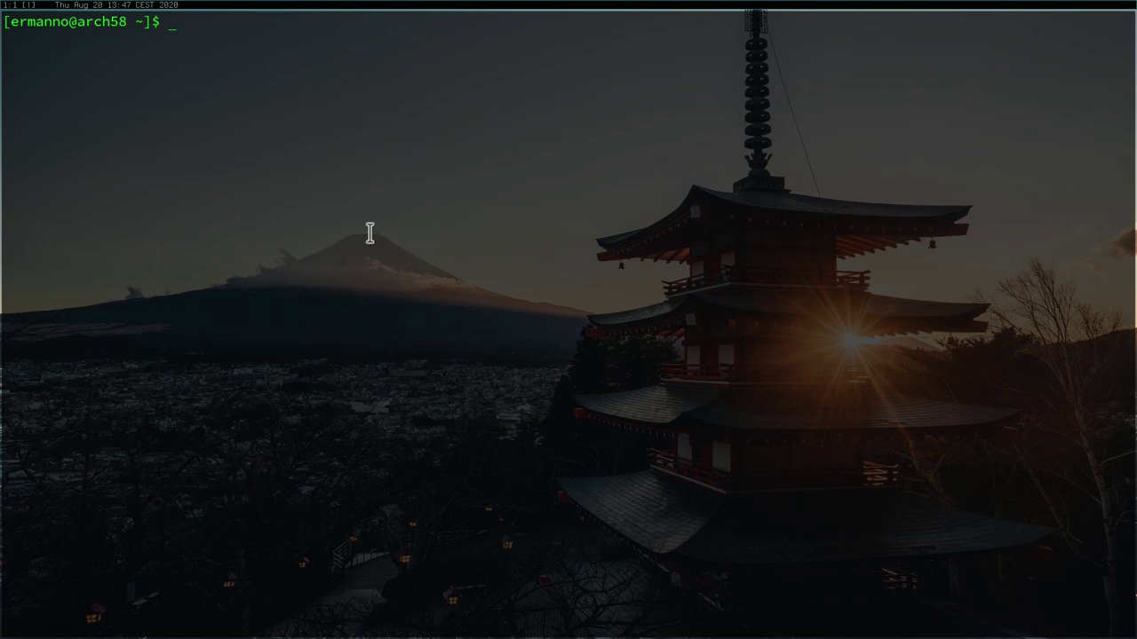
key(super+2)
key(super+d)
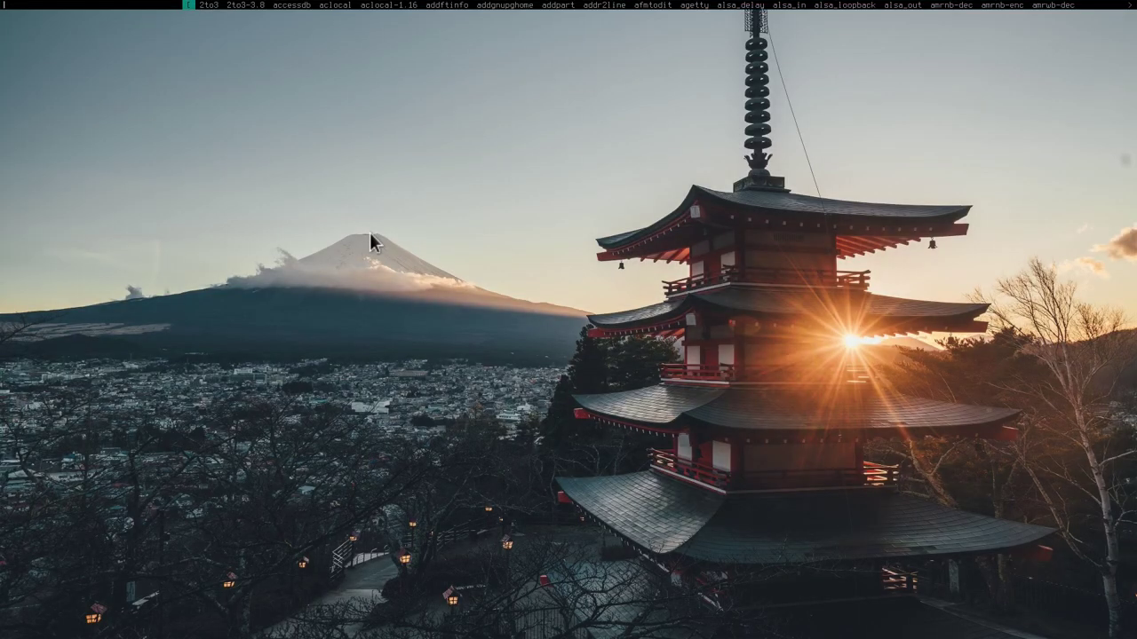
text(chro)
key(Right)
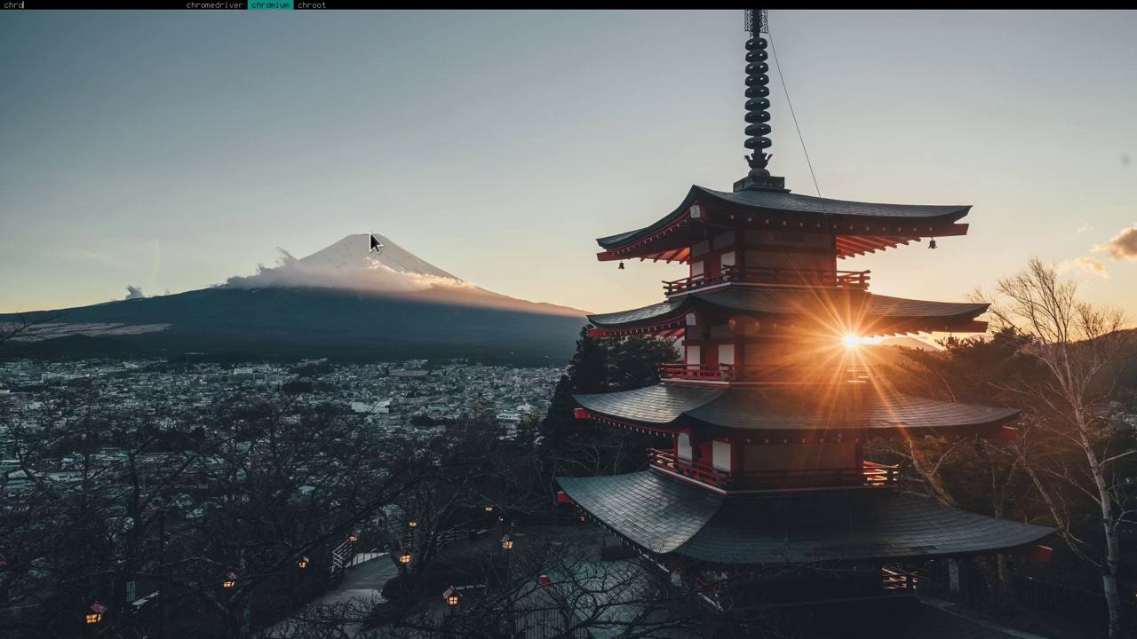
key(Return)
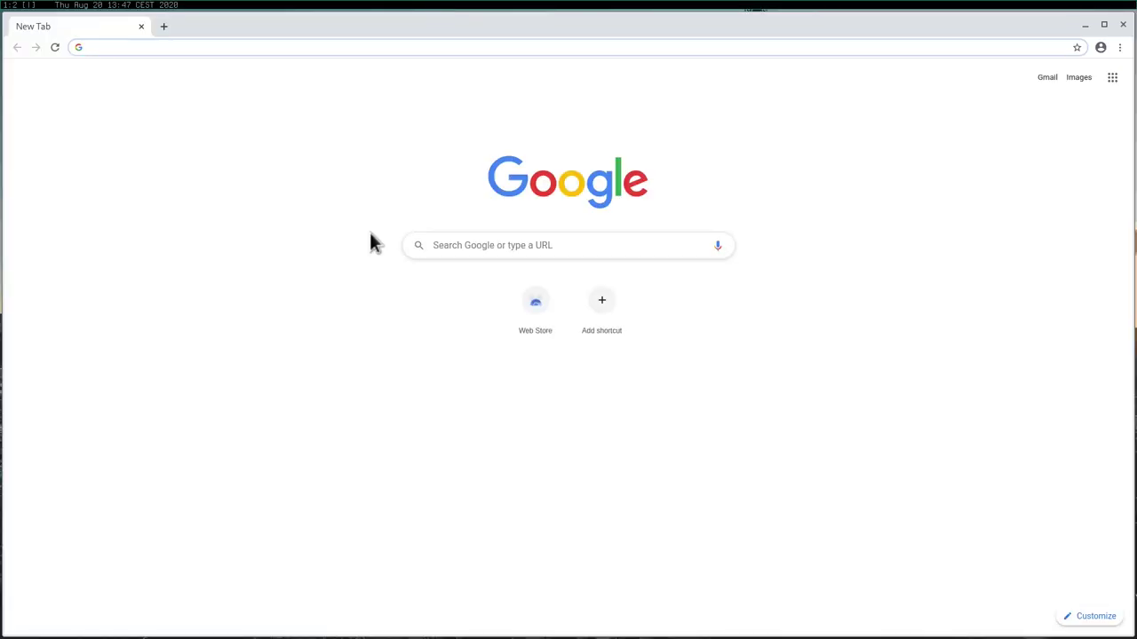
Step: Search Google for "spectrwm manual" with English results and open the ManKier man page
text(spectrwm manual)
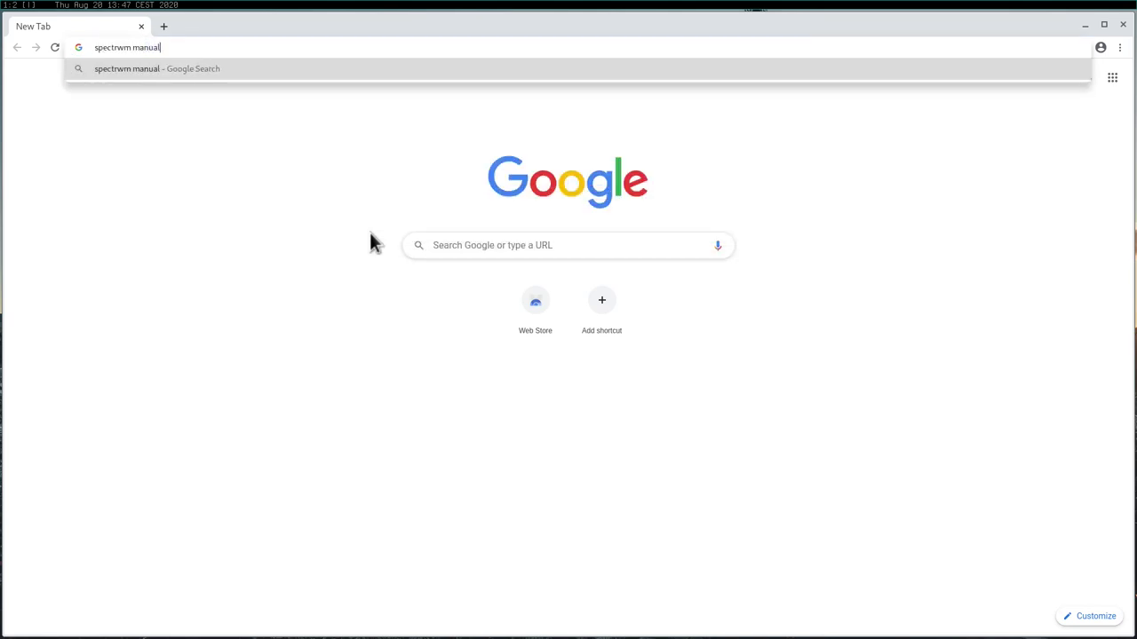
key(Return)
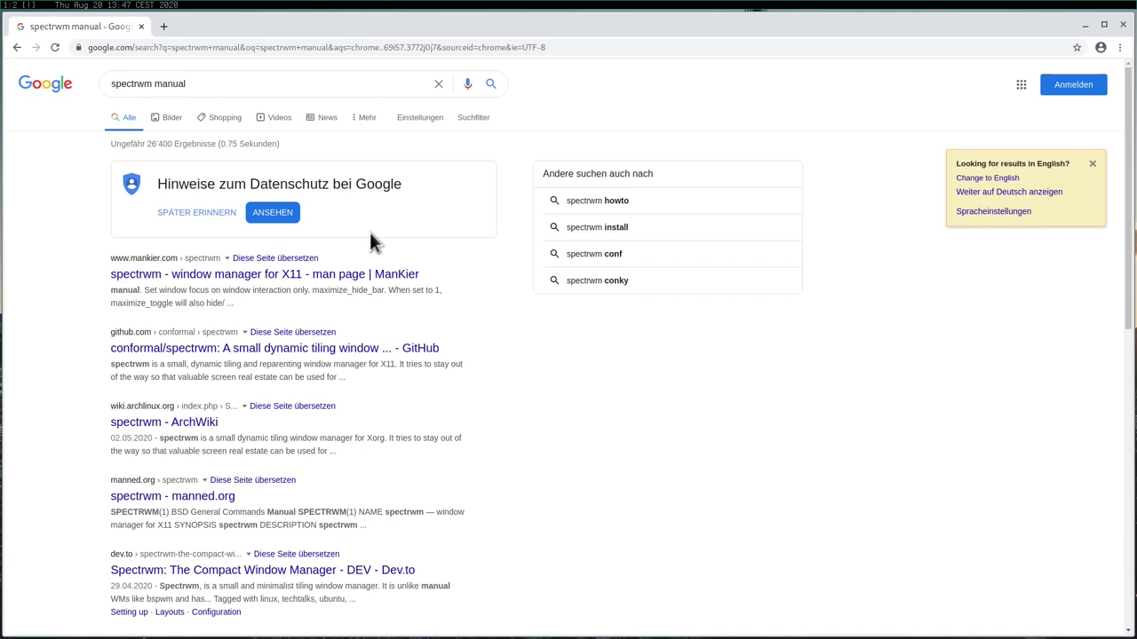
click(973, 177)
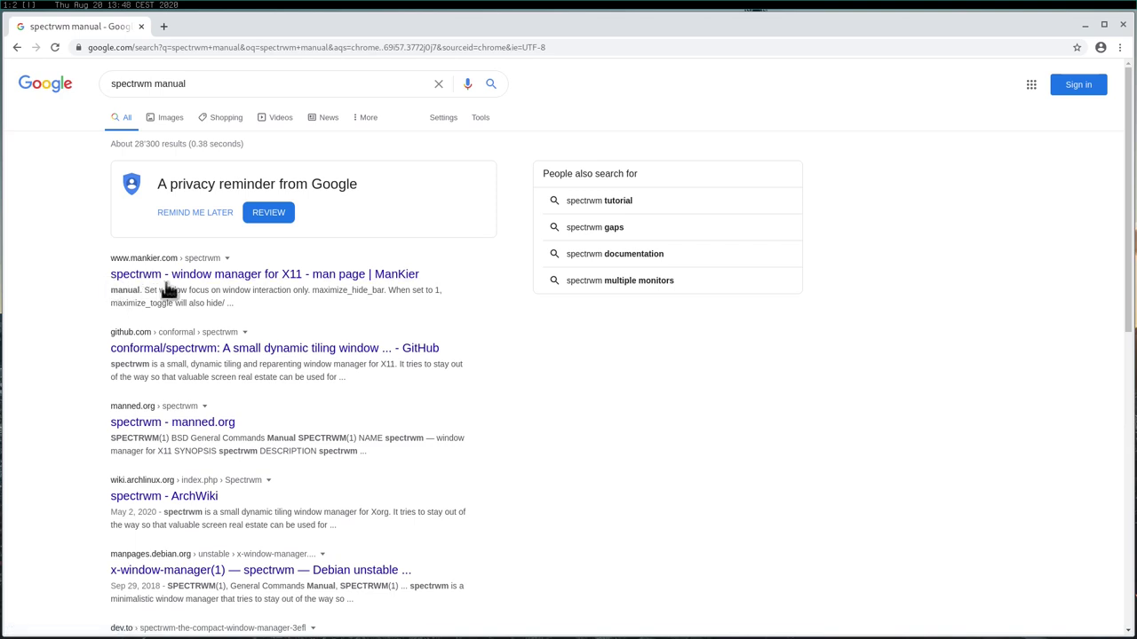
click(226, 277)
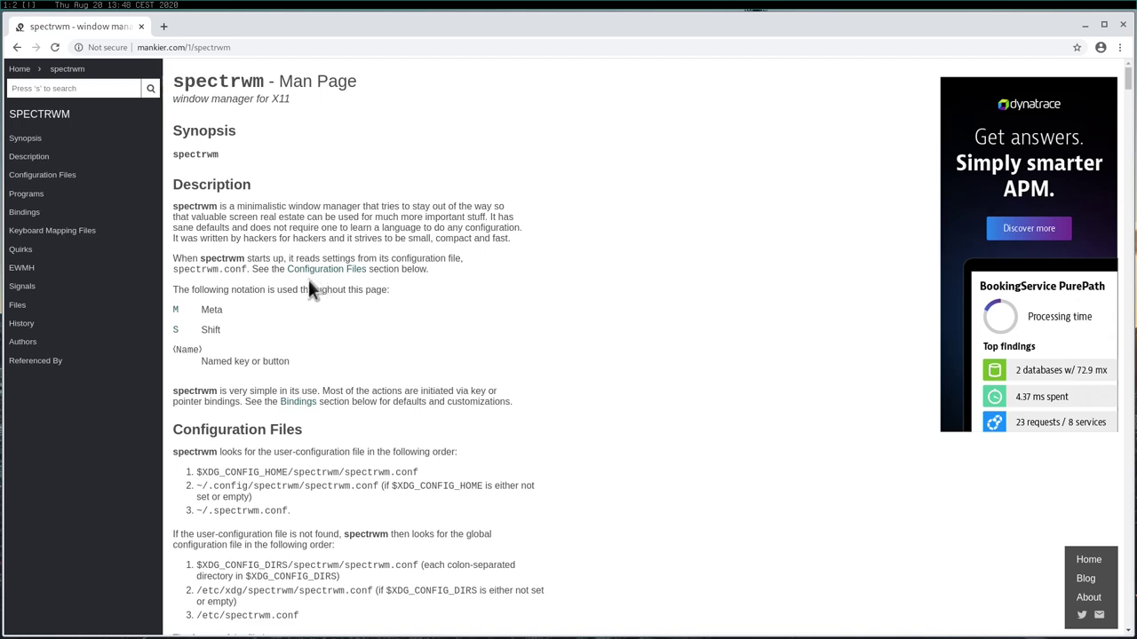
Step: Read the man page's Configuration Files section, from the configuration file locations to the bar keywords
click(60, 182)
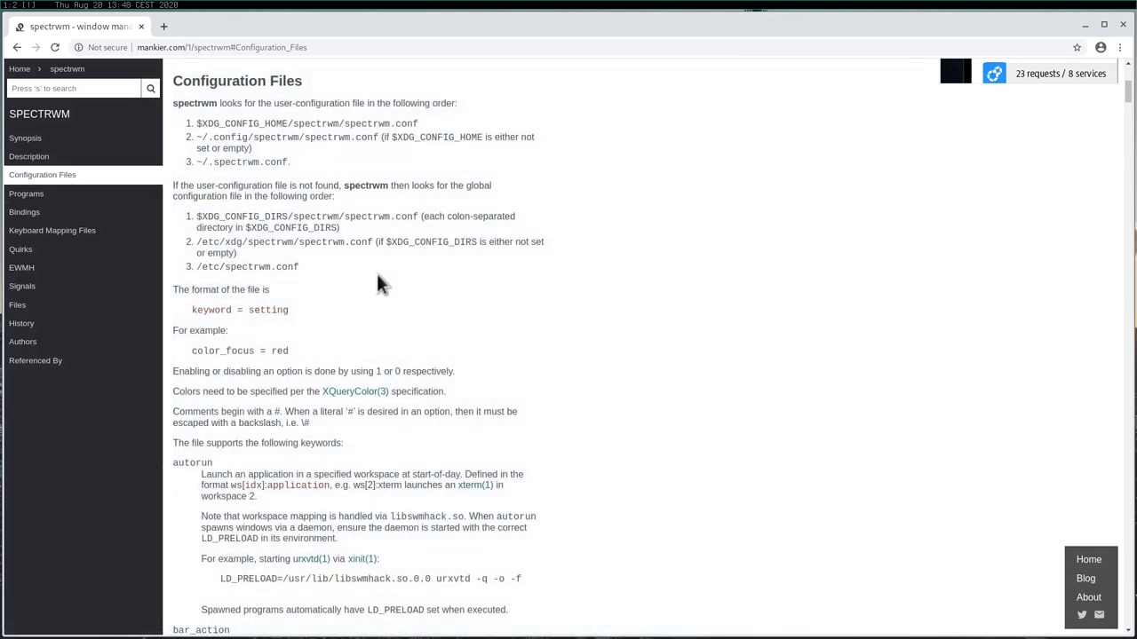
scroll(377, 275, down, 3)
scroll(377, 273, down, 3)
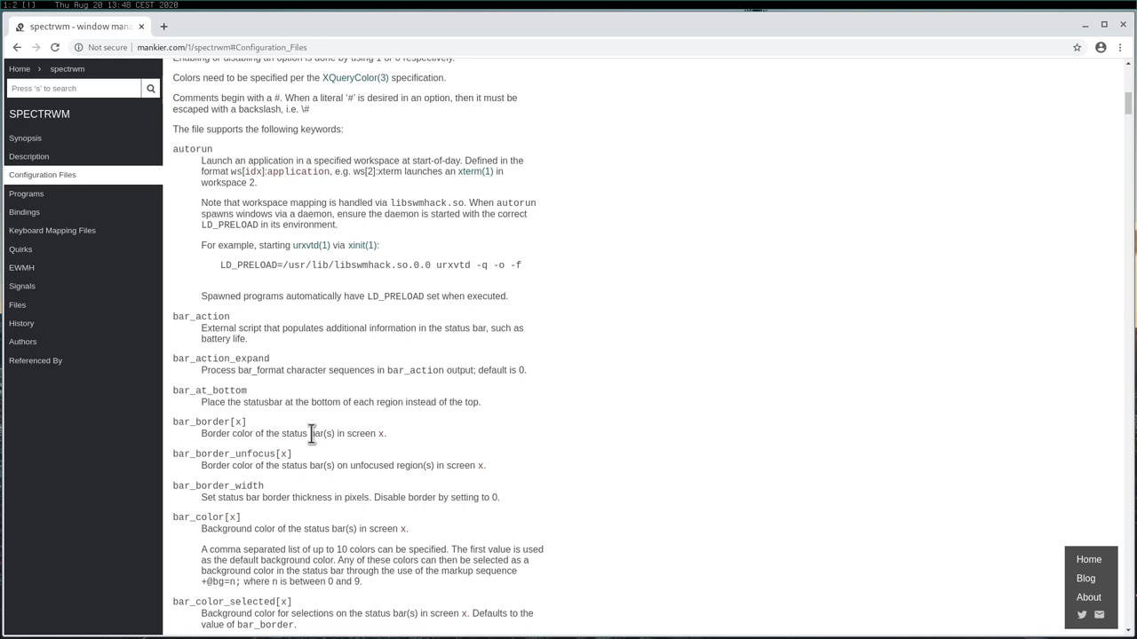
Step: Switch to the terminal on workspace 1 and open .spectrwm.conf in Vim at the beginning of the file
key(alt+1)
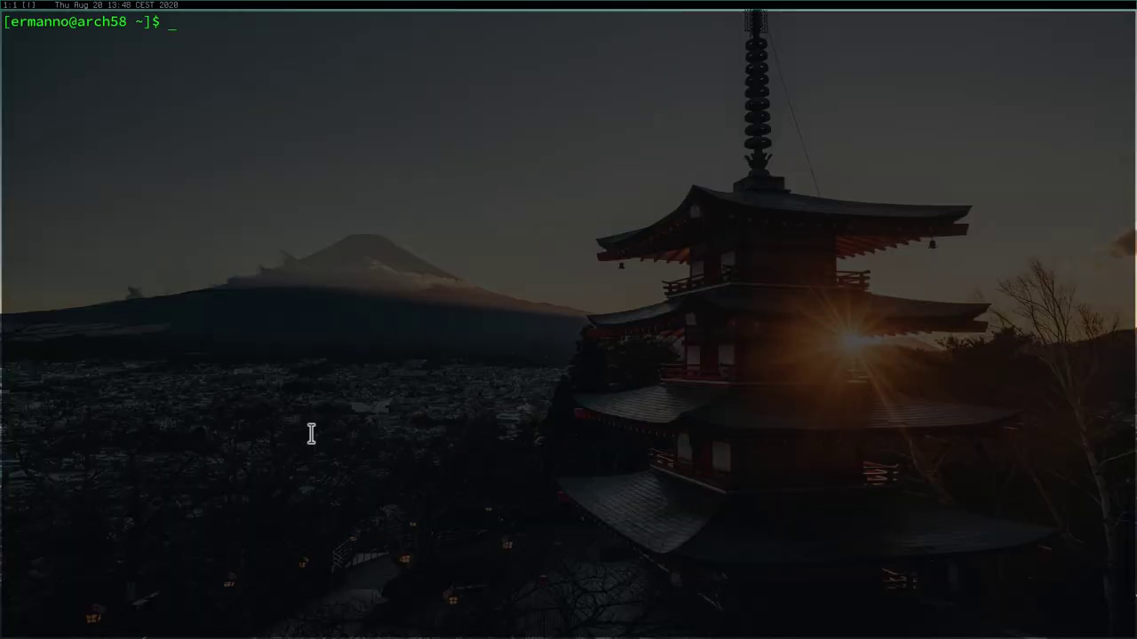
text(vim .spectrwm.conf)
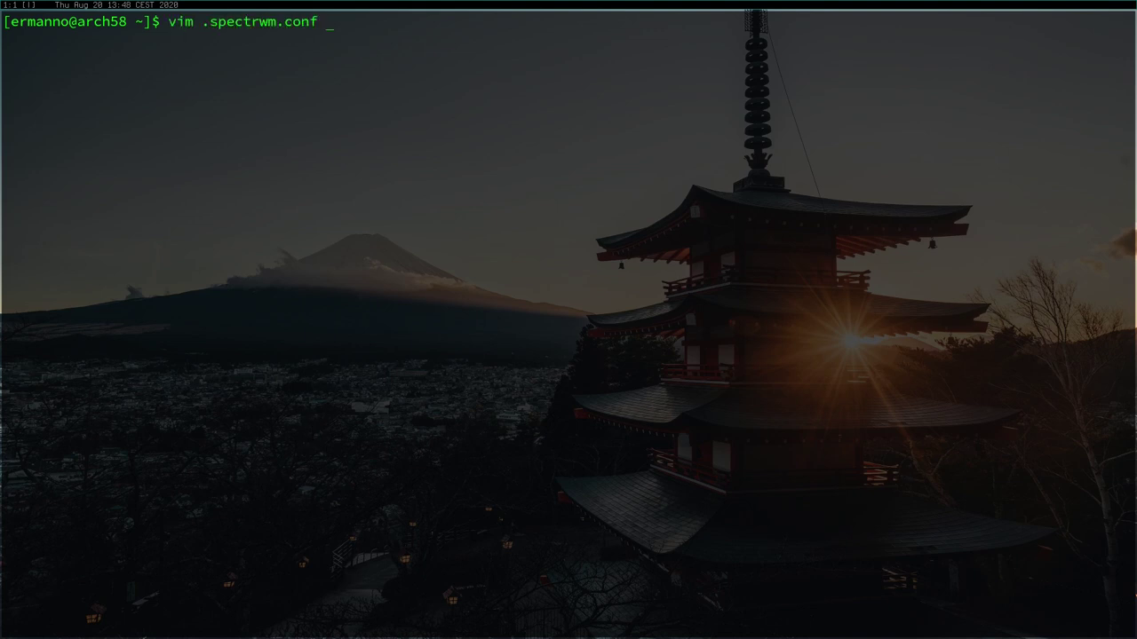
key(Return)
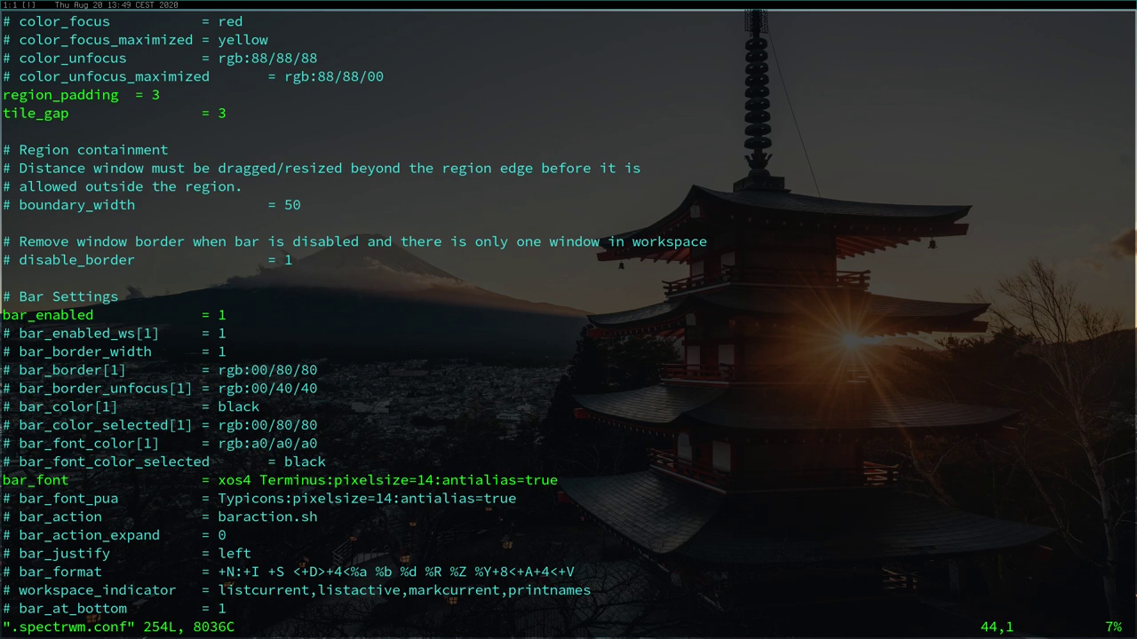
scroll(569, 320, up, 5)
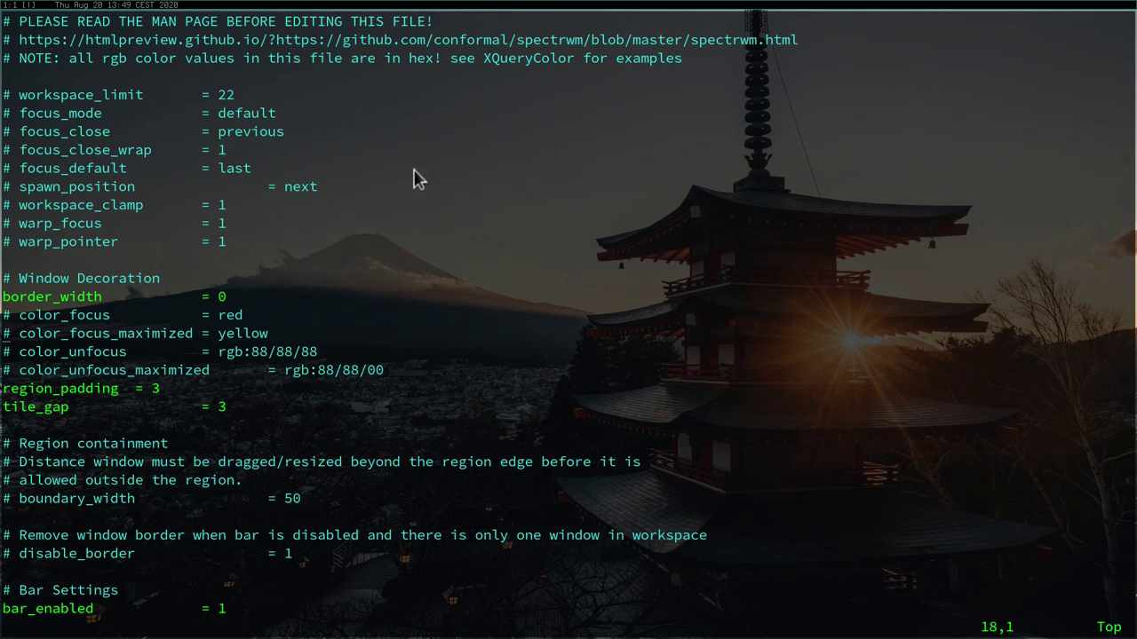
Step: Look up the focus keywords in the man page in Chromium, then review the matching focus and window decoration settings in .spectrwm.conf
key(alt+2)
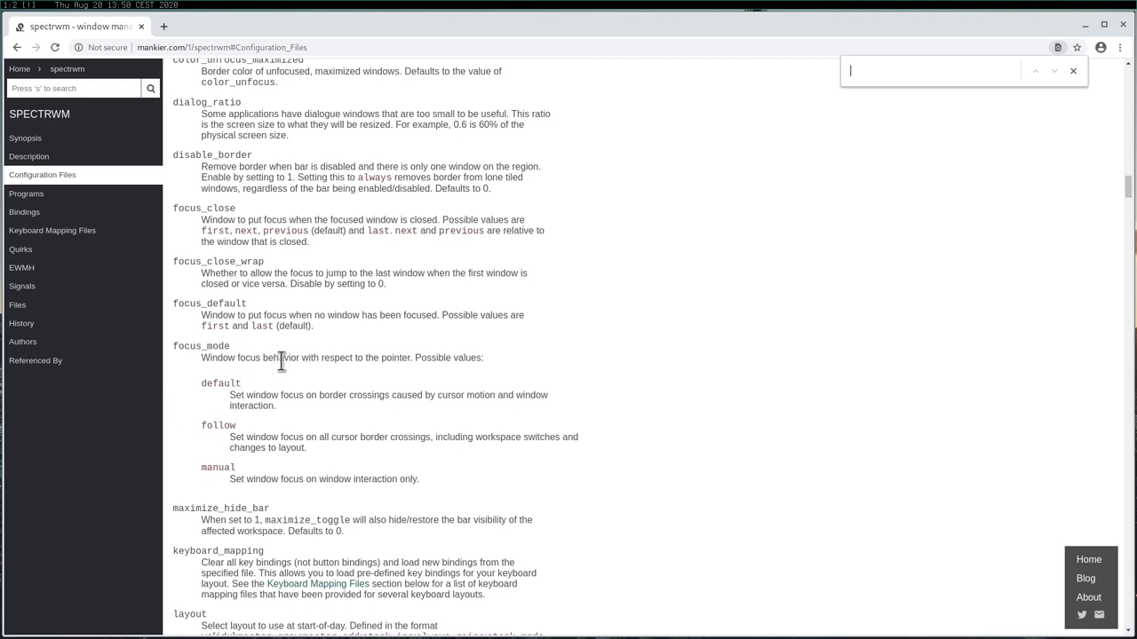
scroll(306, 362, down, 1)
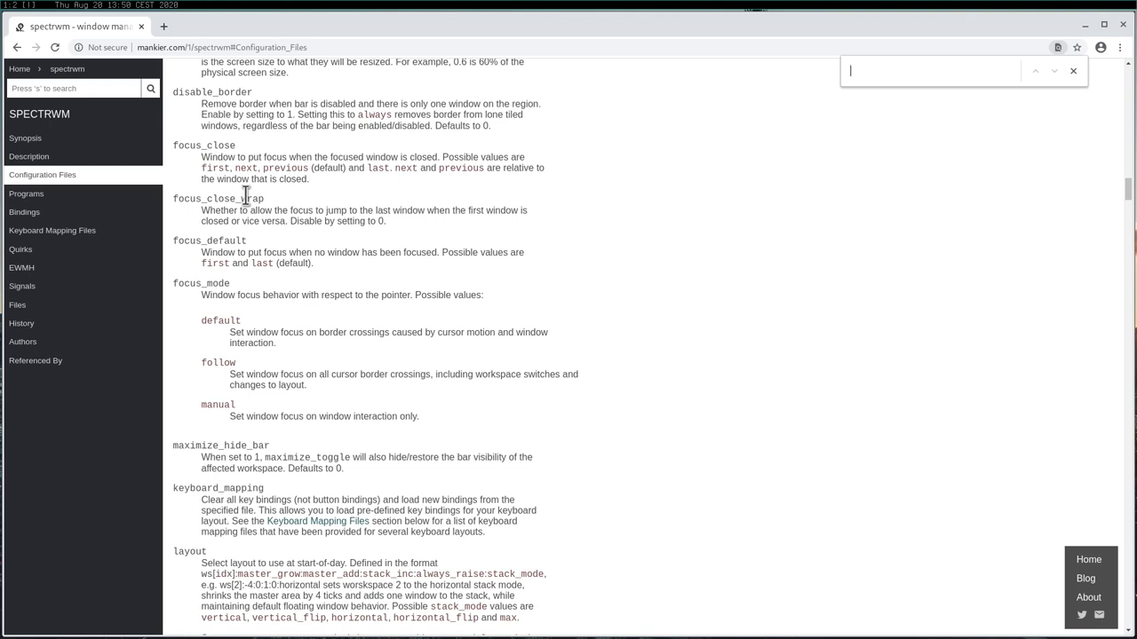
key(alt+1)
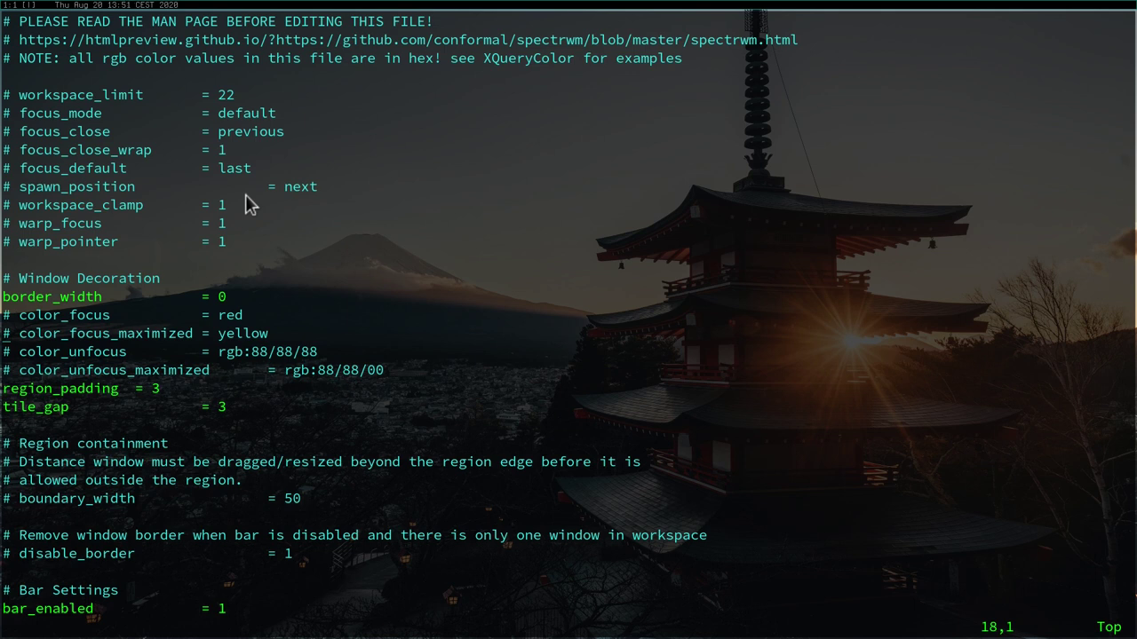
scroll(247, 231, down, 1)
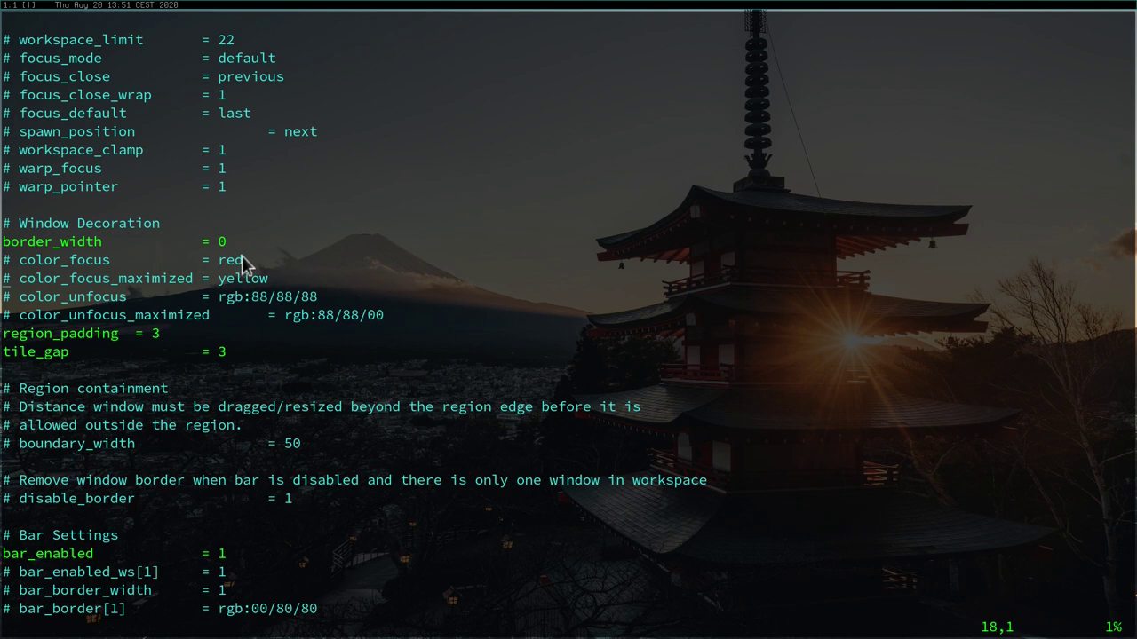
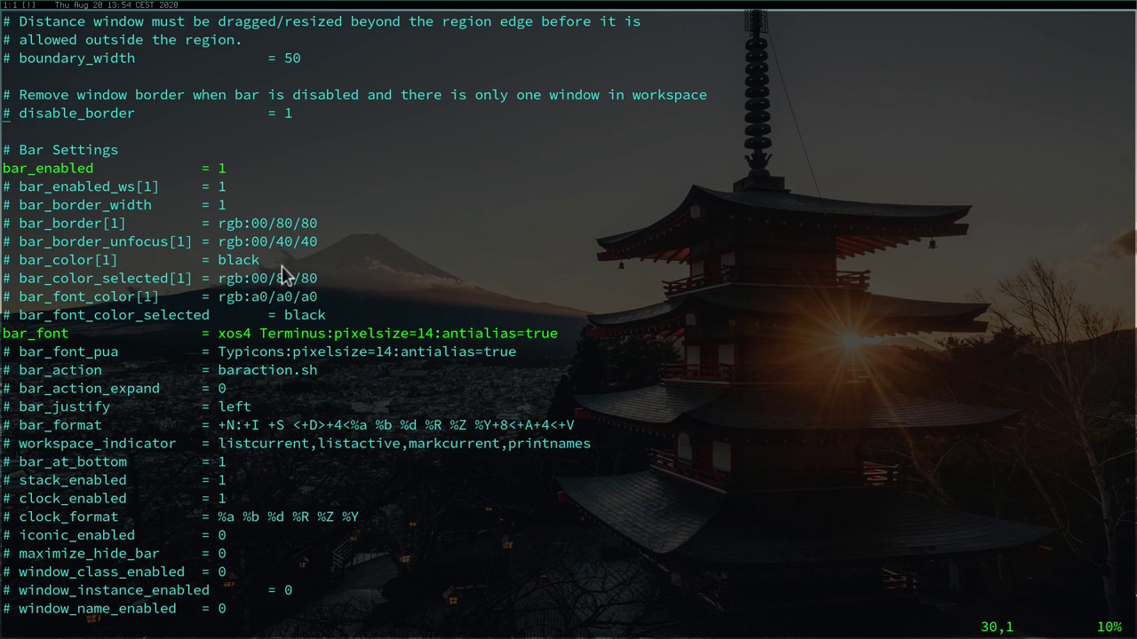
Step: Uncomment the bar_action = baraction.sh line in the Bar Settings of .spectrwm.conf, then save and quit Vim
click(7, 372)
key(x)
key(x)
key(i)
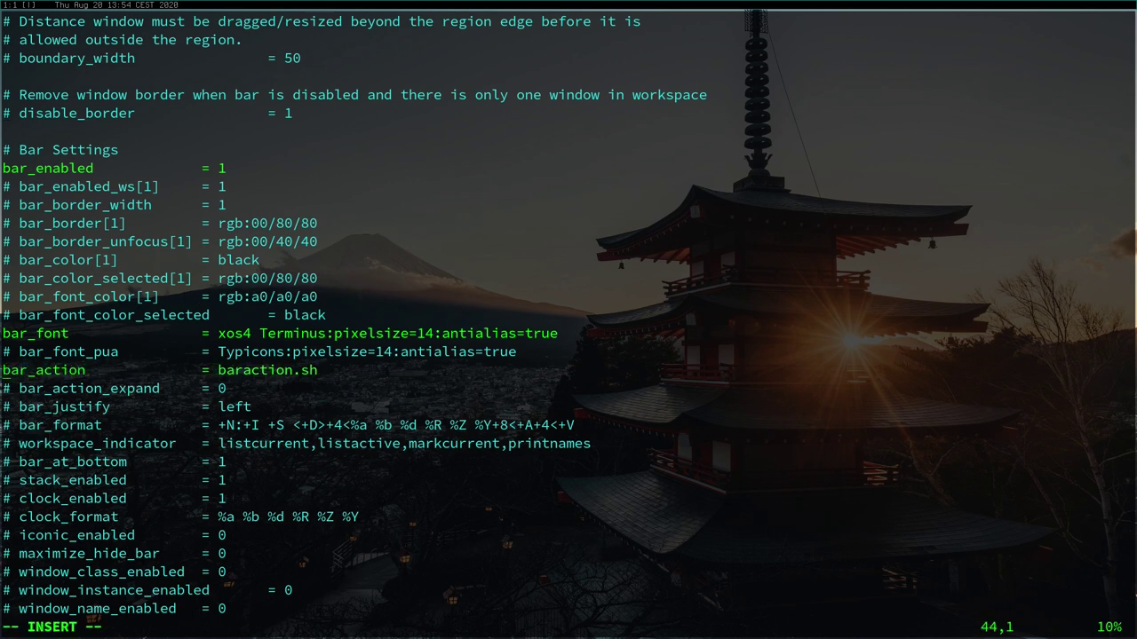
key(Escape)
text(:wq)
key(Return)
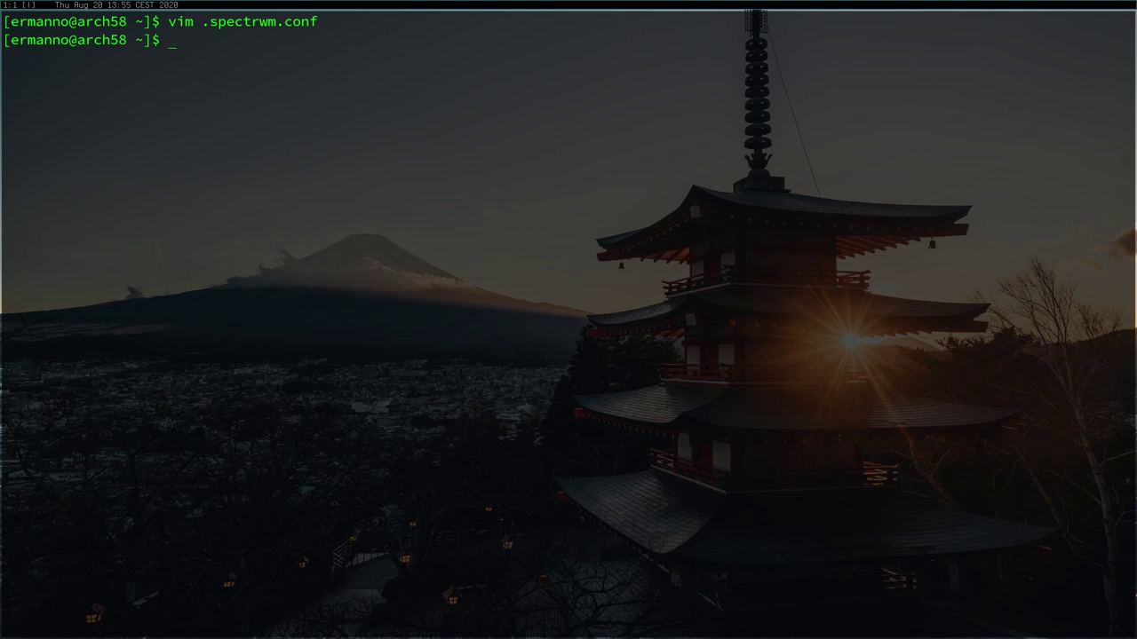
Step: Change to the /usr/share/doc/spectrwm/ directory and list its contents
text(cd /usr/sh)
key(Tab)
text(do)
key(Tab)
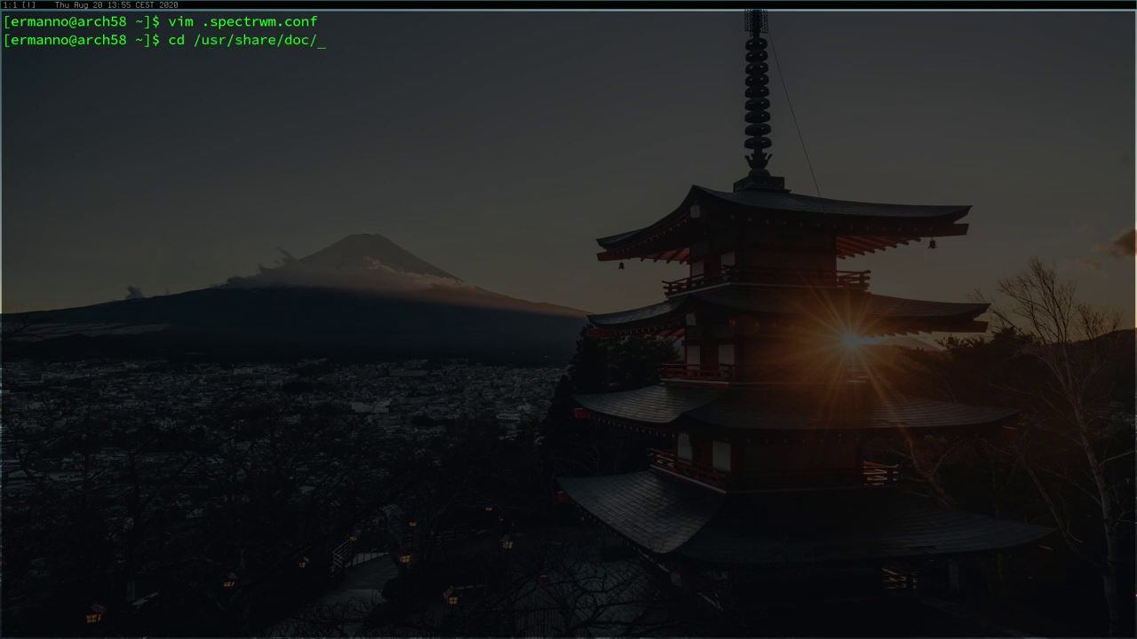
text(spe)
key(Tab)
key(Return)
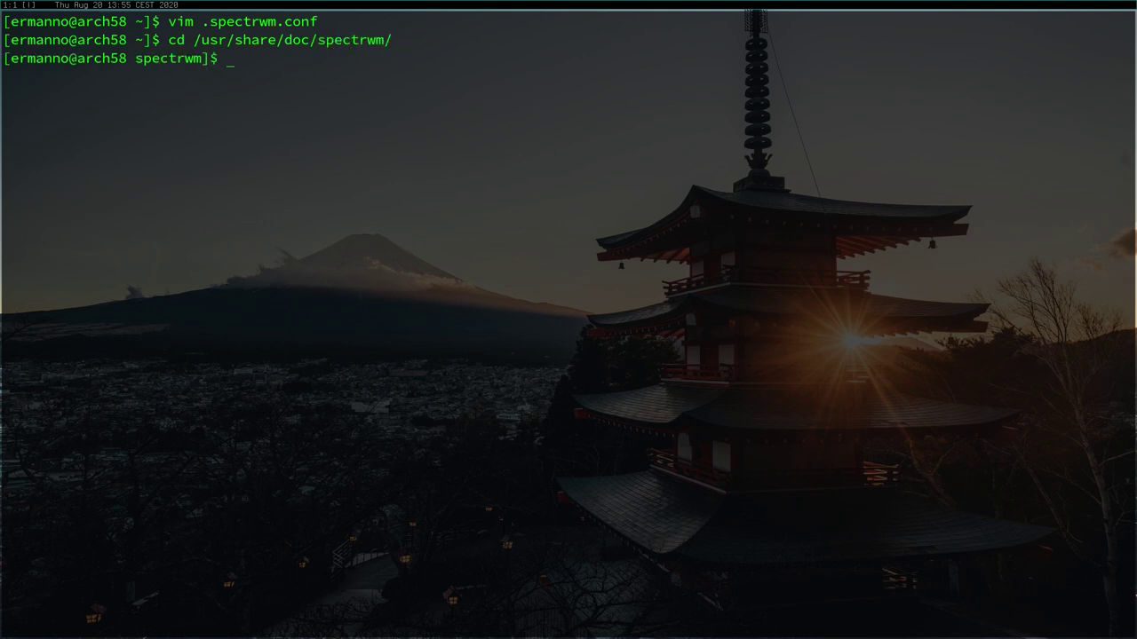
text(ls)
key(Return)
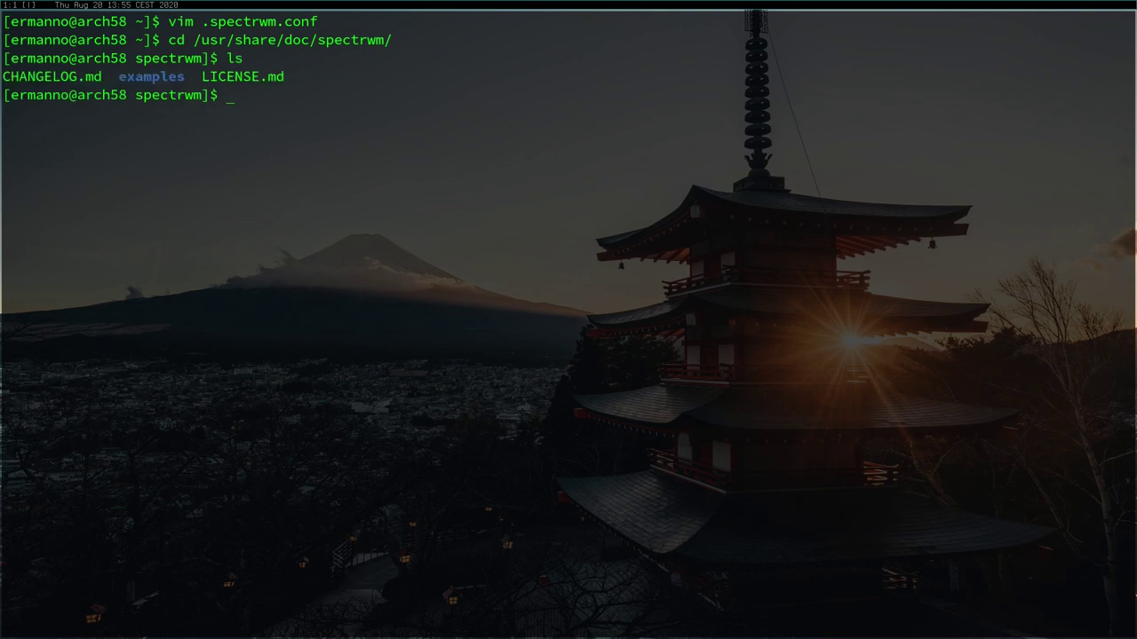
Step: Enter the examples subdirectory and list the example scripts and configuration files
text(cd ex)
key(Tab)
key(Return)
text(ls)
key(Return)
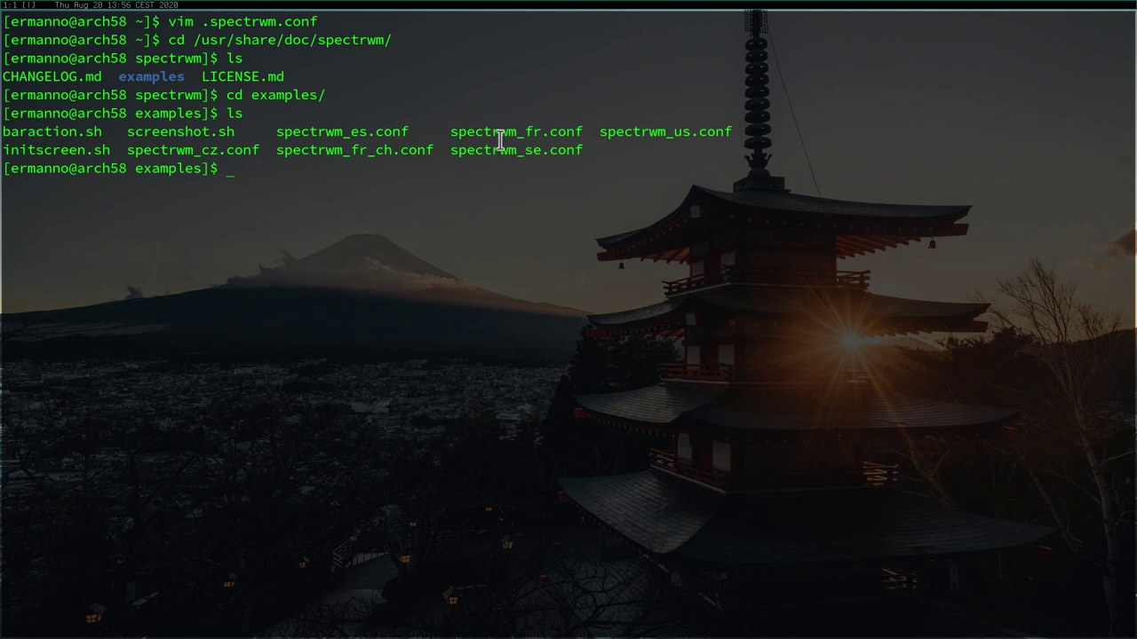
Step: Return to the home directory and create a directory named scripts there
text(cd)
key(Return)
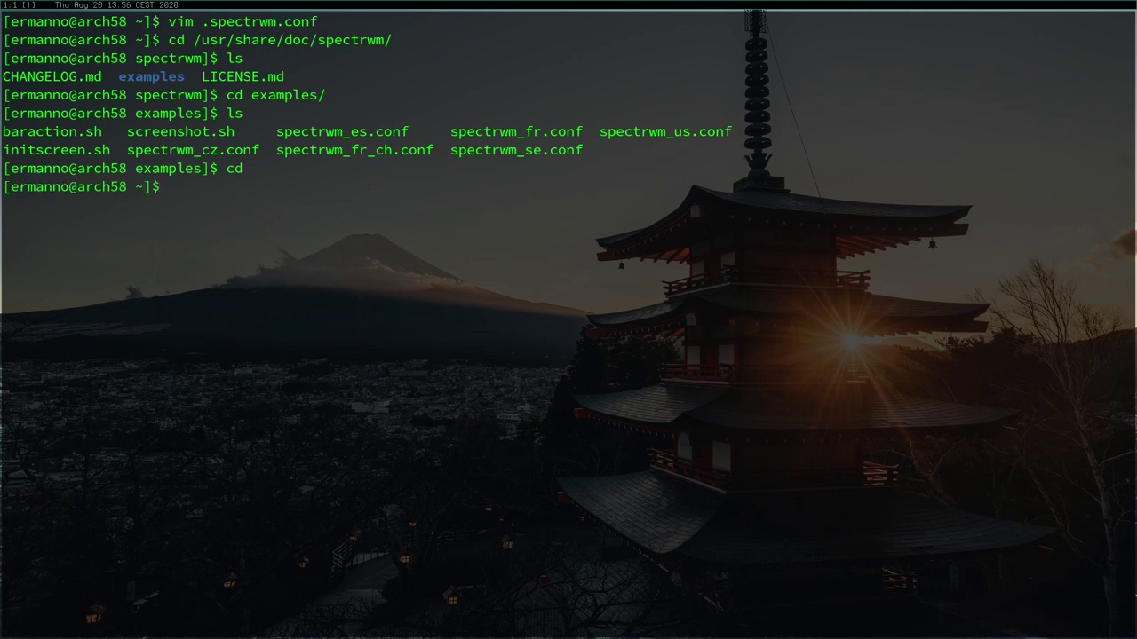
text(mkdir scripts)
key(Return)
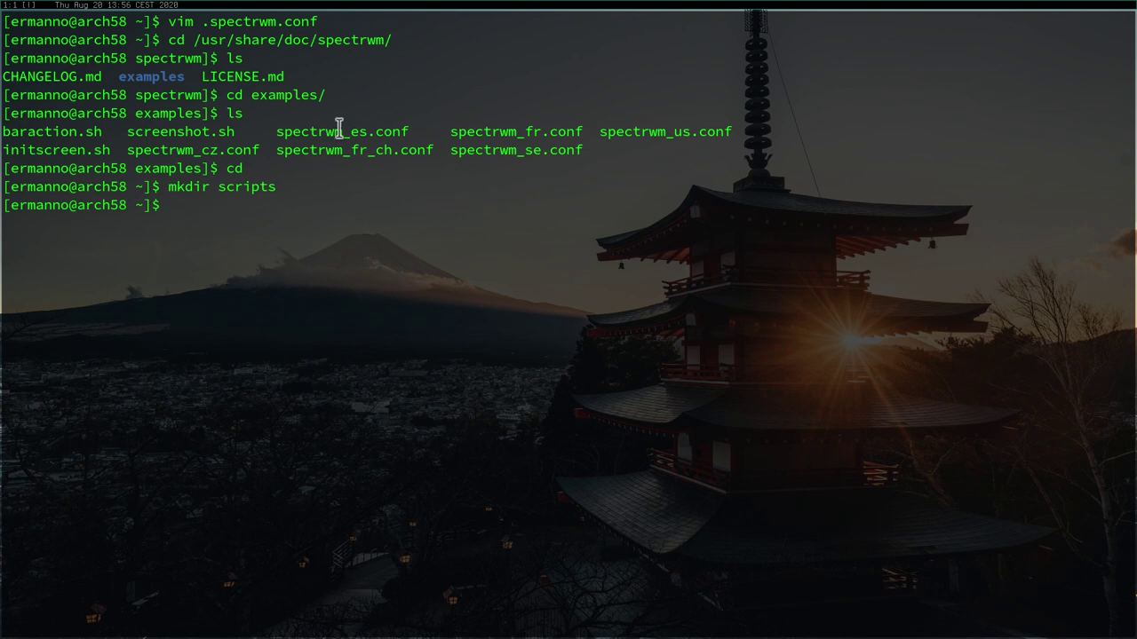
Step: Copy /usr/share/doc/spectrwm/examples/baraction.sh into the scripts/ directory
text(cp /usr/share/doc/spect)
key(Tab)
text(ex)
key(Tab)
text(ba)
key(Tab)
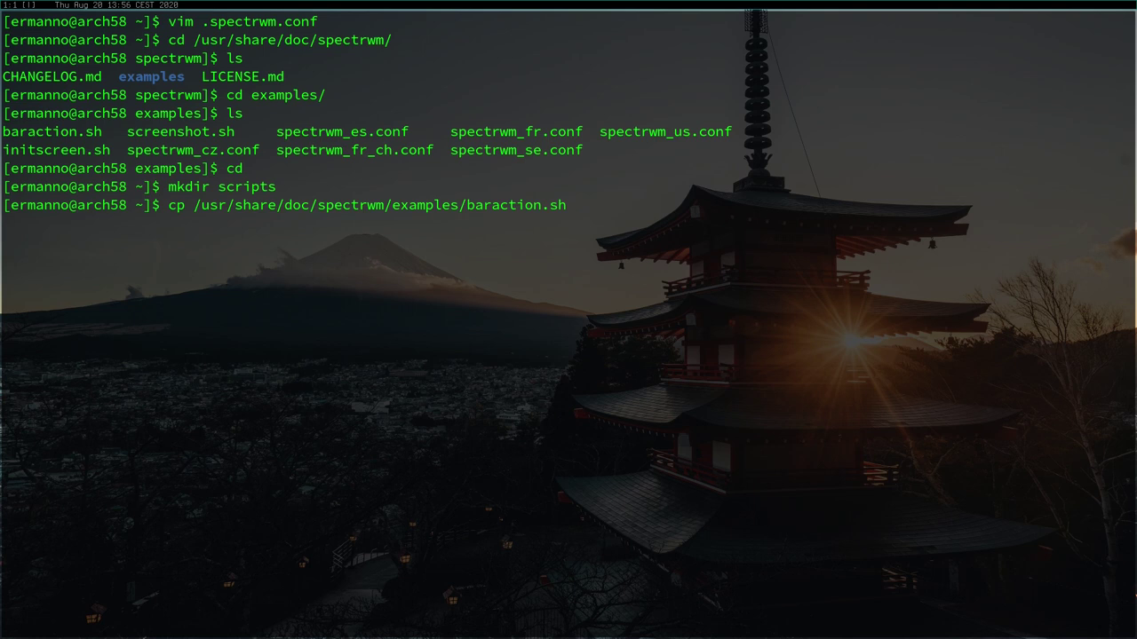
text(sc)
key(Tab)
key(Return)
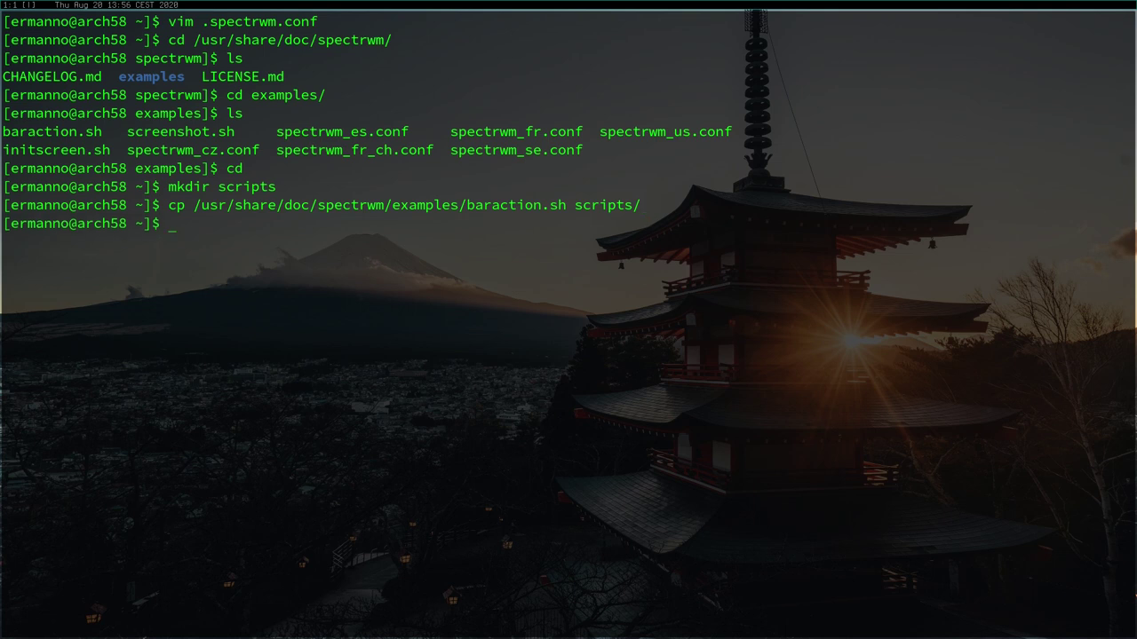
Step: Change into the scripts directory and list its contents
text(cd scr)
key(Tab)
key(Return)
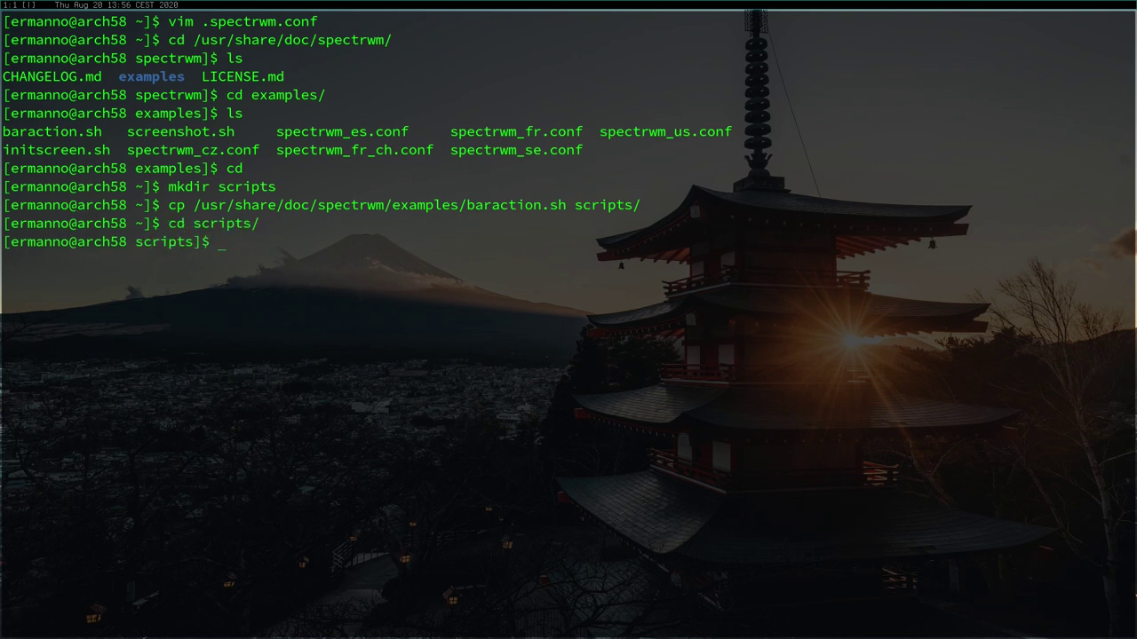
text(ls)
key(Return)
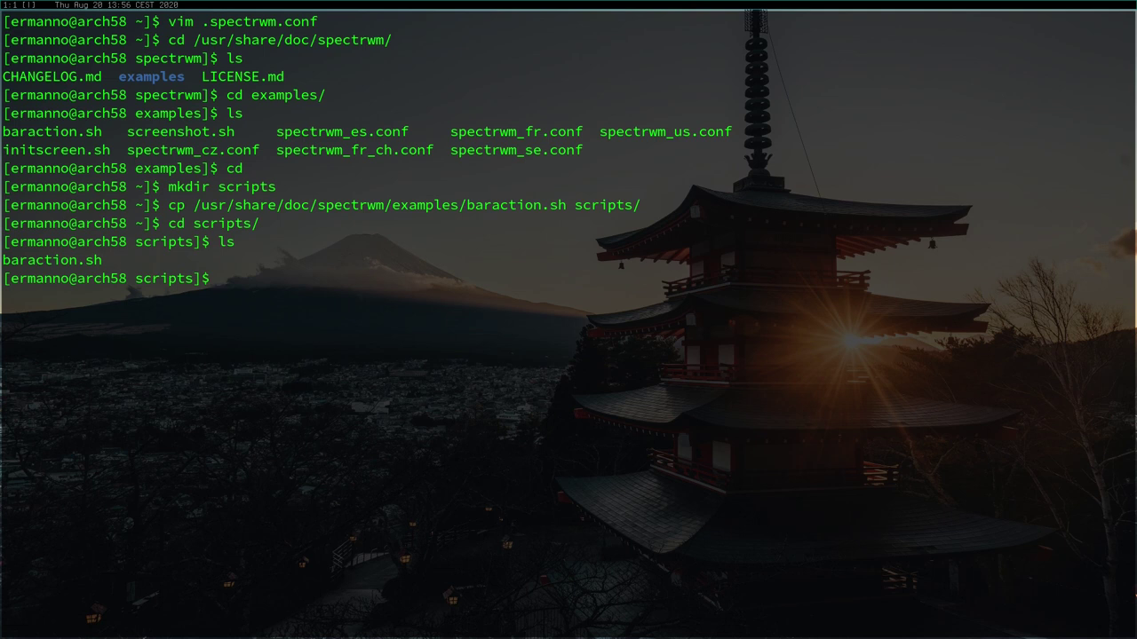
Step: Make baraction.sh executable with chmod +x
text(chmod +)
key(BackSpace)
text(x b)
key(Tab)
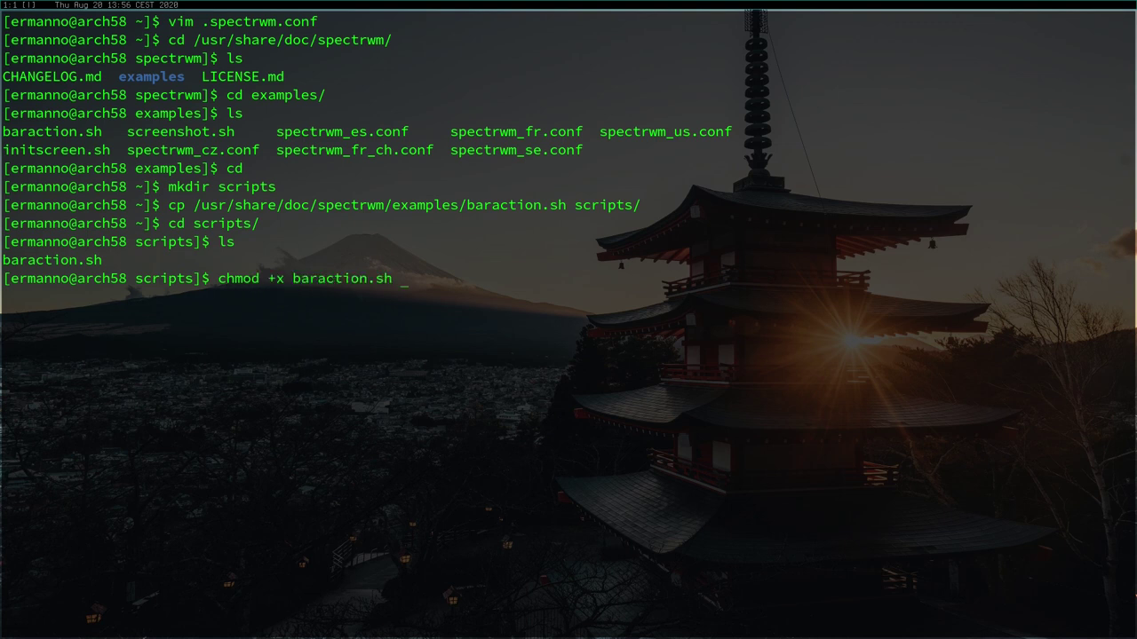
key(Return)
Step: Return to the home directory and reopen .spectrwm.conf in Vim
text(cd)
key(Return)
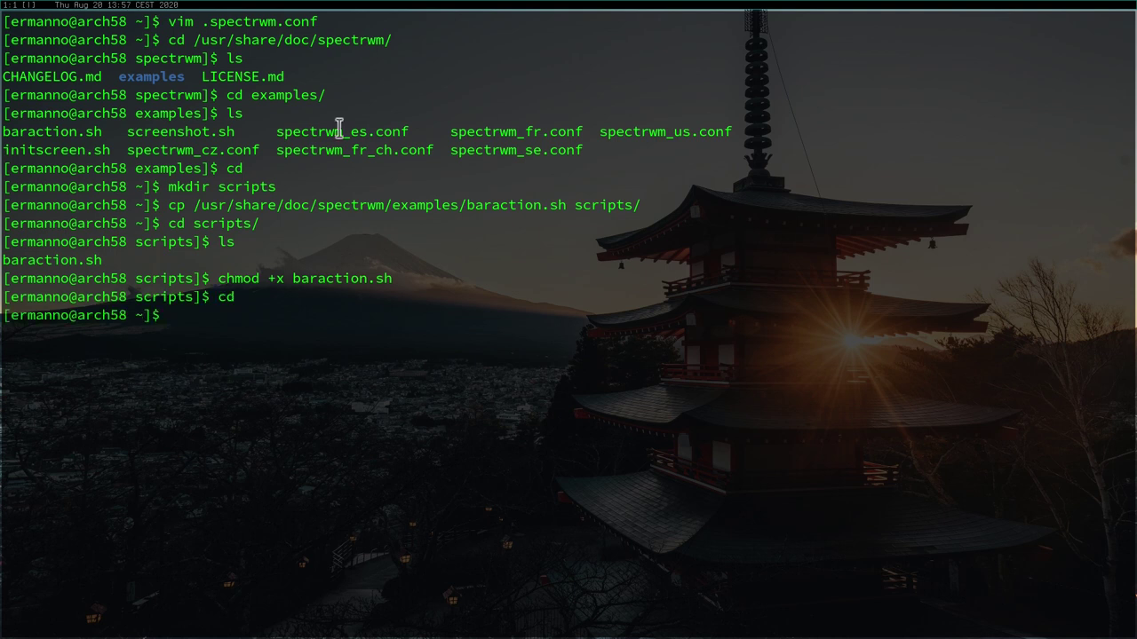
text(vim .sp)
key(Tab)
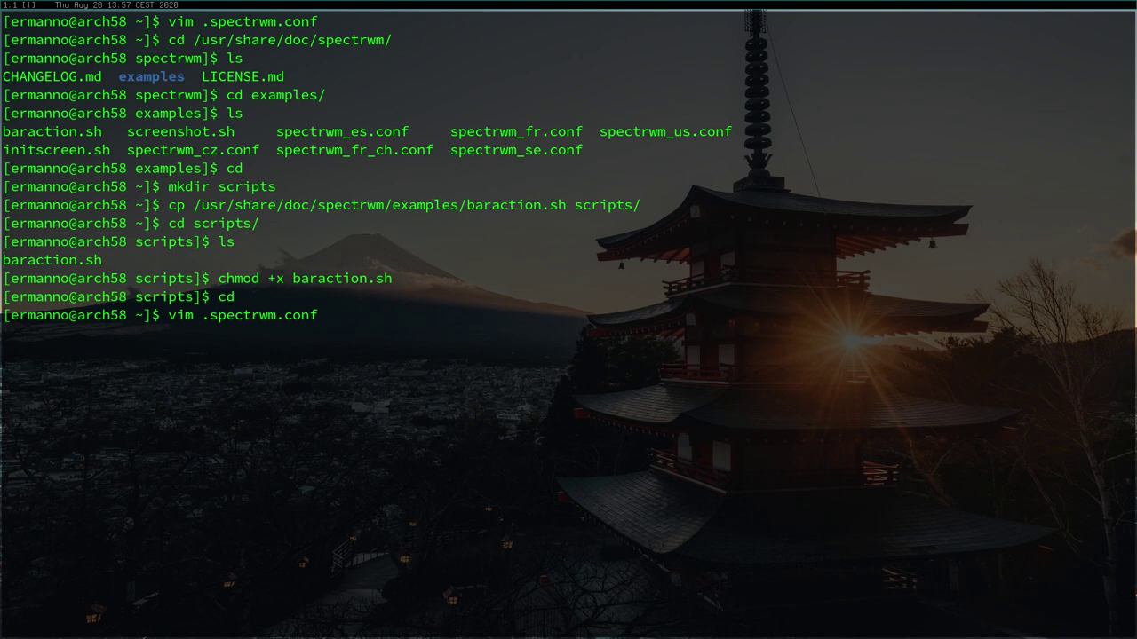
key(Return)
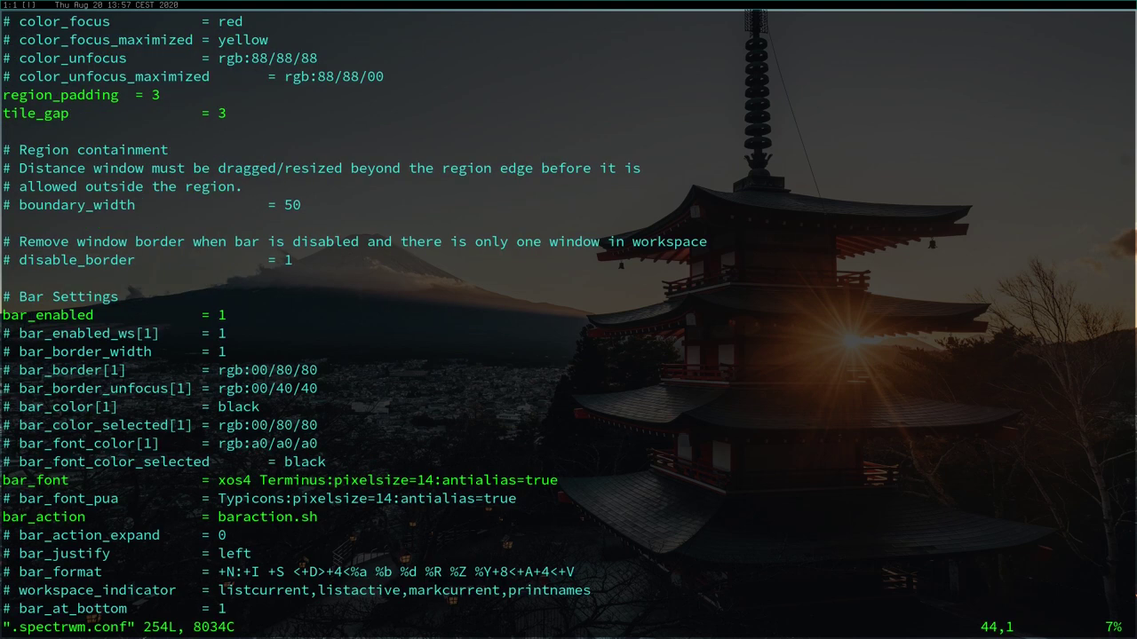
Step: Change the bar_action value to scripts/baraction.sh, save .spectrwm.conf and quit Vim
key(l)
key(l)
key(l)
key(l)
key(l)
key(l)
key(l)
key(l)
key(l)
key(l)
key(l)
key(l)
key(l)
key(l)
key(l)
key(l)
key(l)
key(l)
key(l)
key(h)
key(h)
key(h)
key(h)
key(h)
text(i)
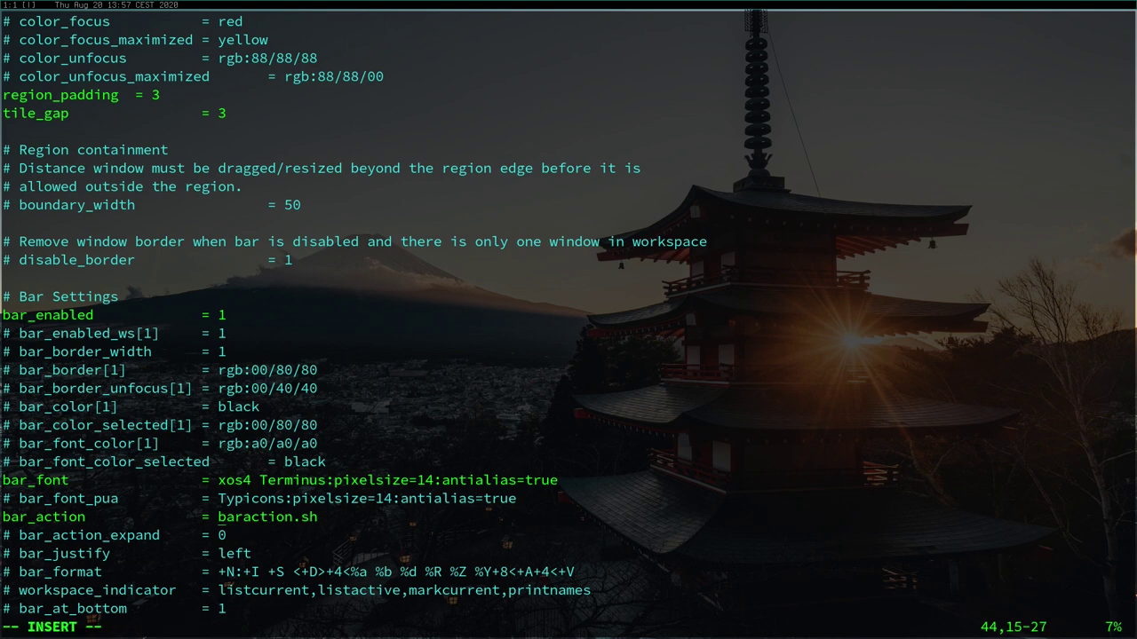
text(scripts/)
key(Escape)
text(:wq)
key(Return)
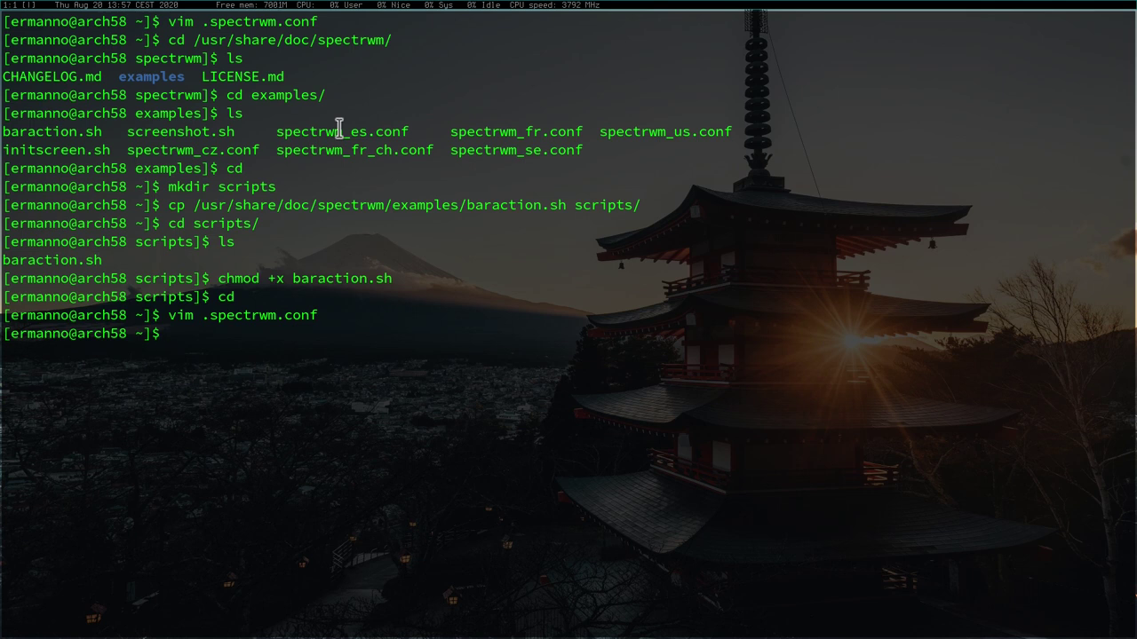
Step: Open scripts/baraction.sh in Vim, examine its requirements and print functions through to the final loop, and quit
text(vim scr)
key(Tab)
text(ba)
key(Tab)
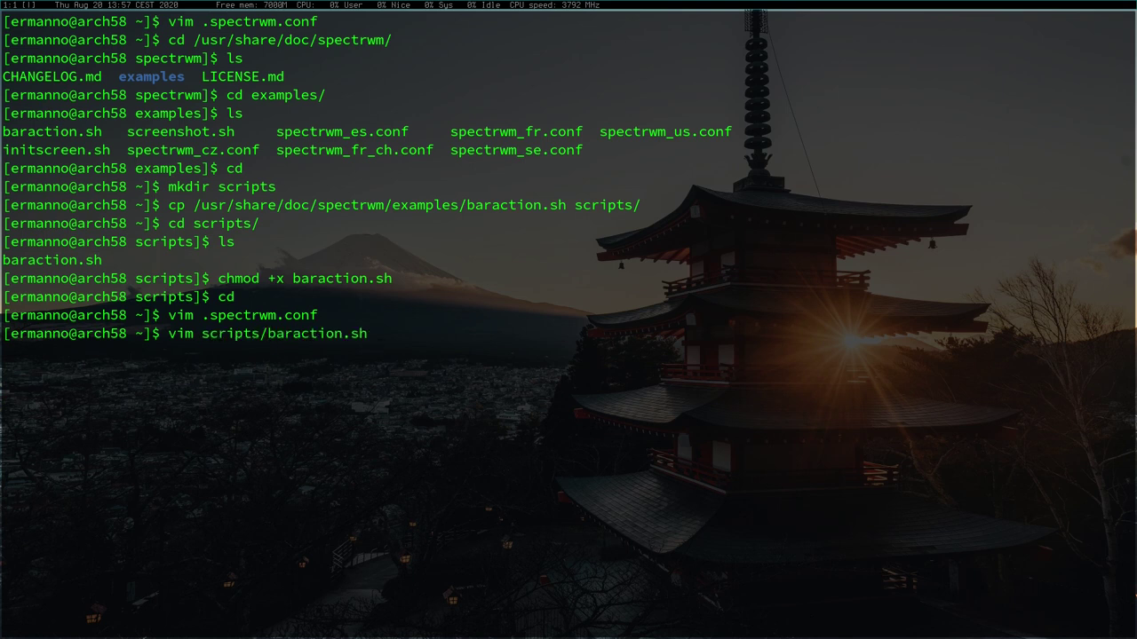
key(Return)
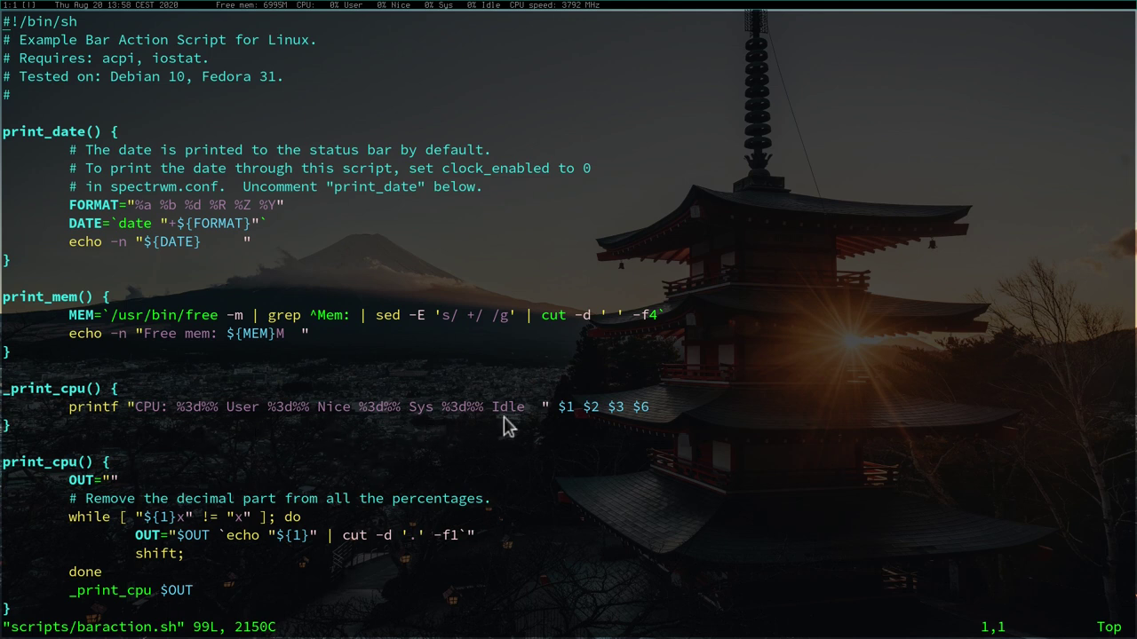
scroll(284, 417, down, 5)
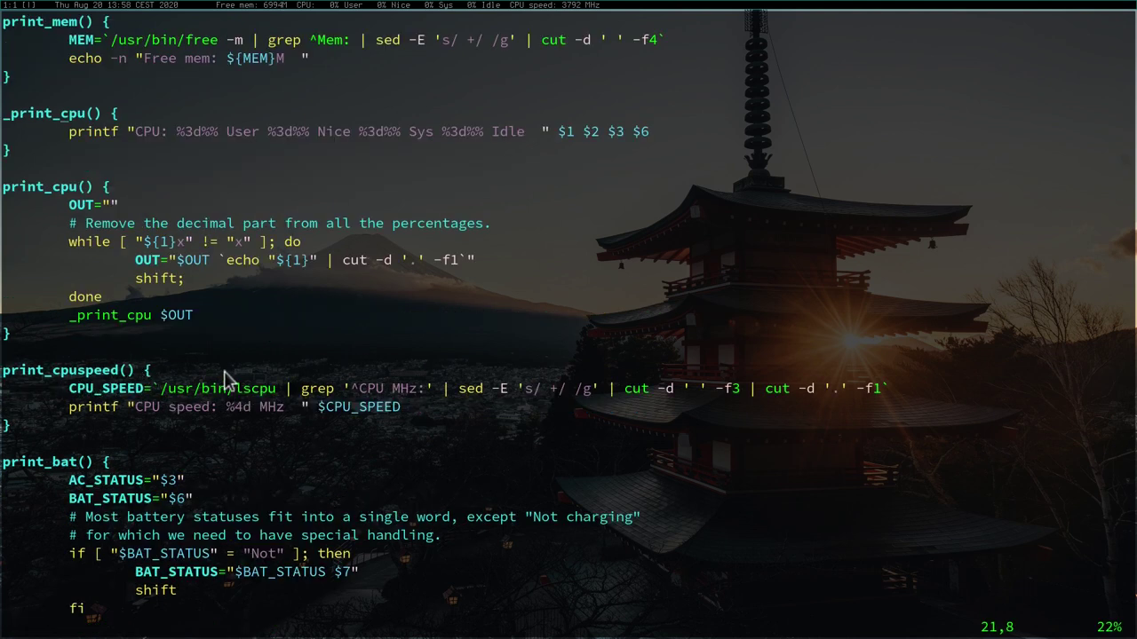
scroll(229, 378, down, 2)
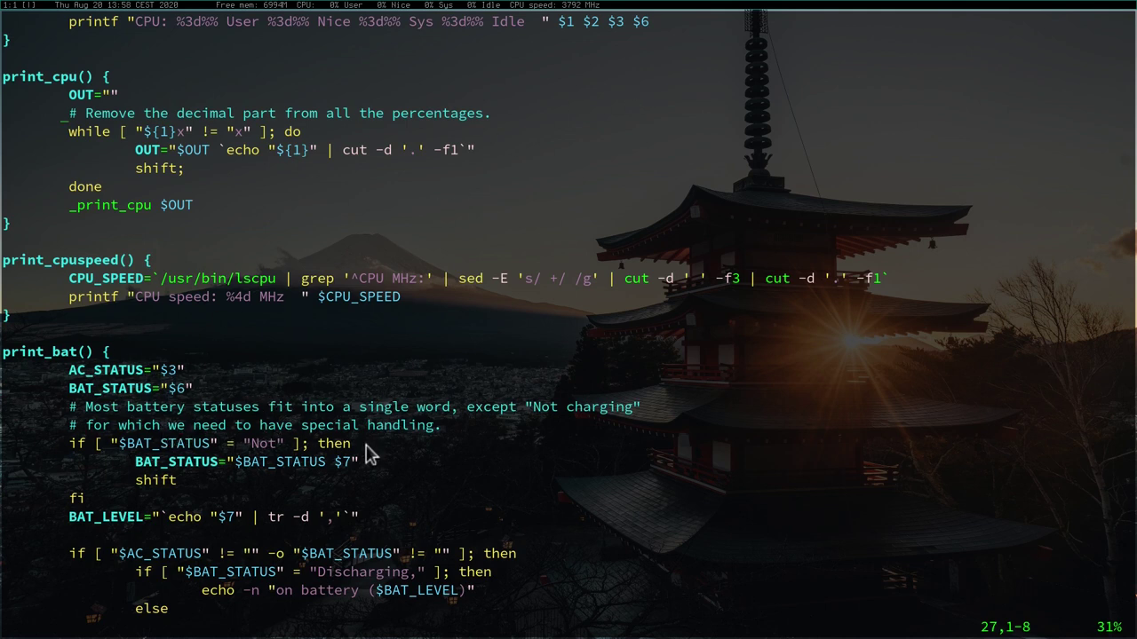
scroll(373, 451, down, 4)
scroll(373, 451, down, 12)
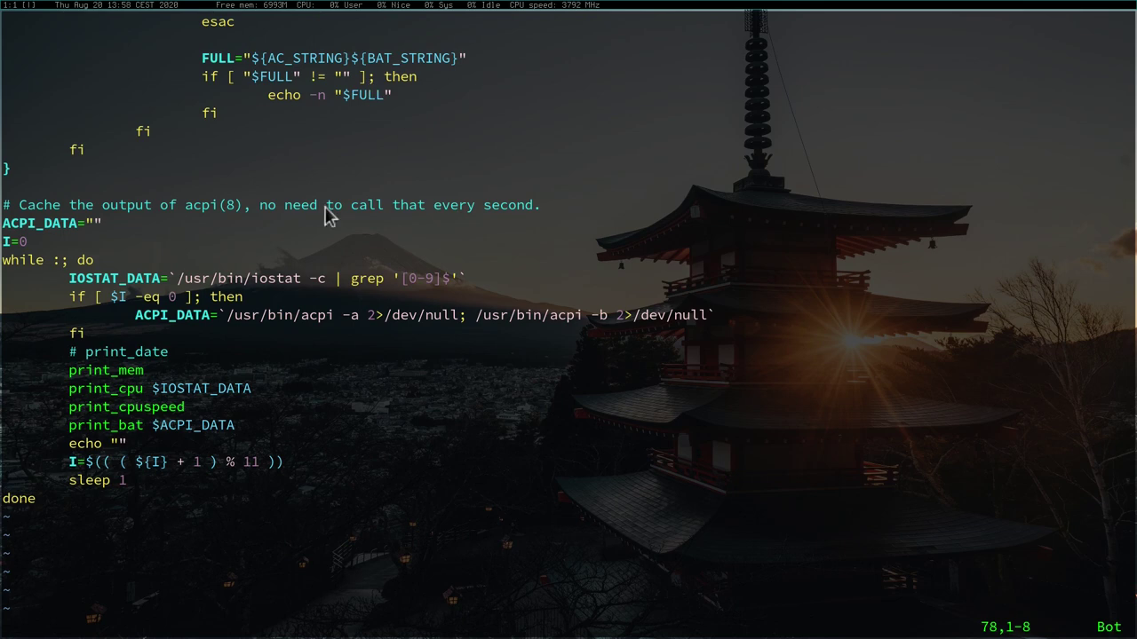
scroll(151, 348, up, 10)
scroll(151, 348, up, 8)
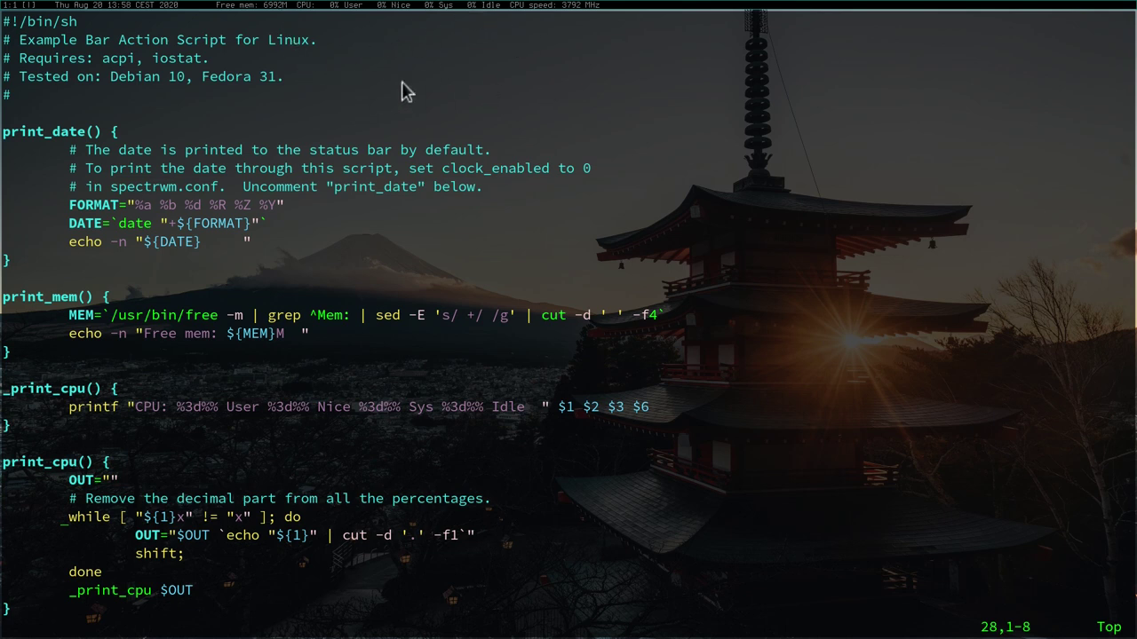
text(:q)
key(Return)
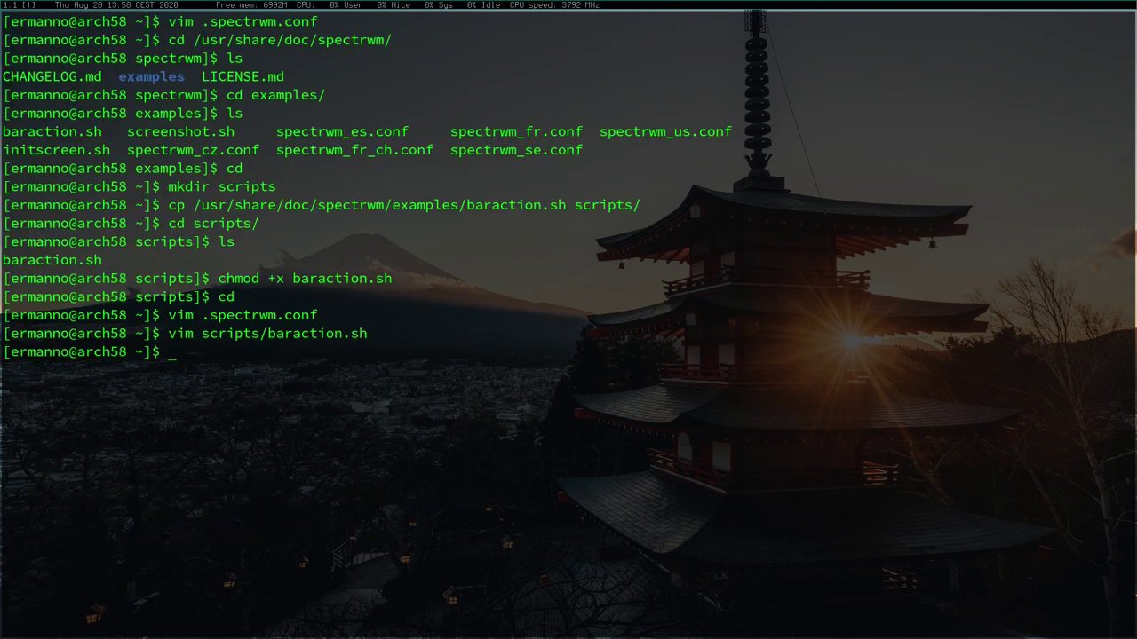
Step: Clear the terminal and reopen .spectrwm.conf in Vim
key(ctrl+l)
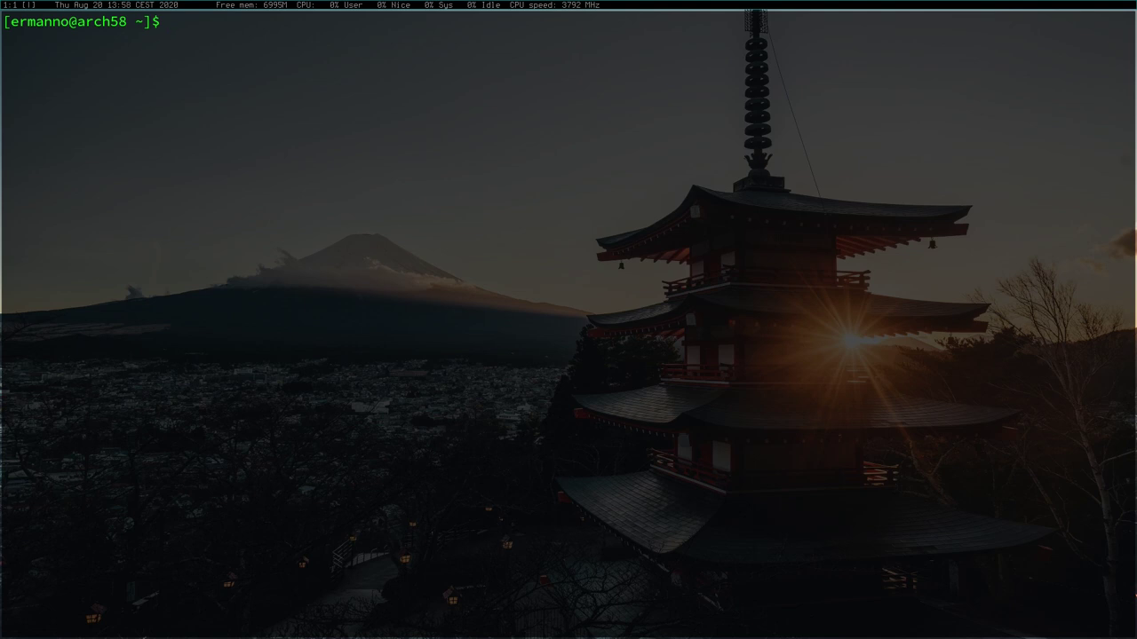
text(vim .spectrwm.conf)
key(Return)
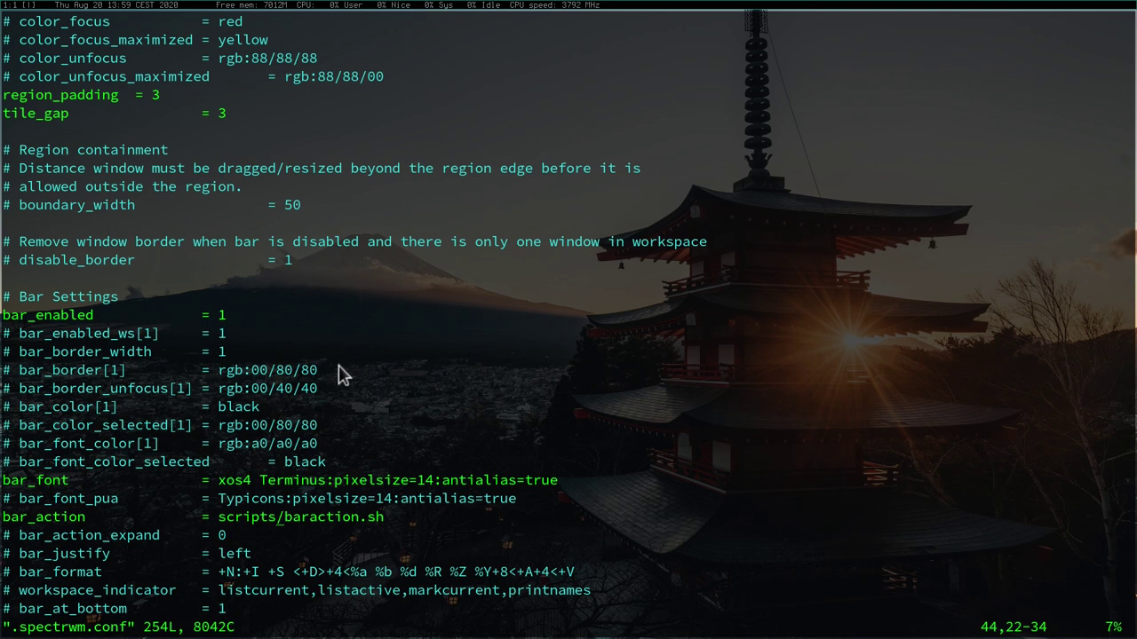
key(k)
key(k)
key(k)
key(k)
key(k)
key(k)
key(k)
key(k)
key(k)
key(k)
Step: In a second terminal, install alsa-utils, pulseaudio, acpi and sysstat with sudo pacman -S, entering the account password, and close that terminal
key(alt+shift+Return)
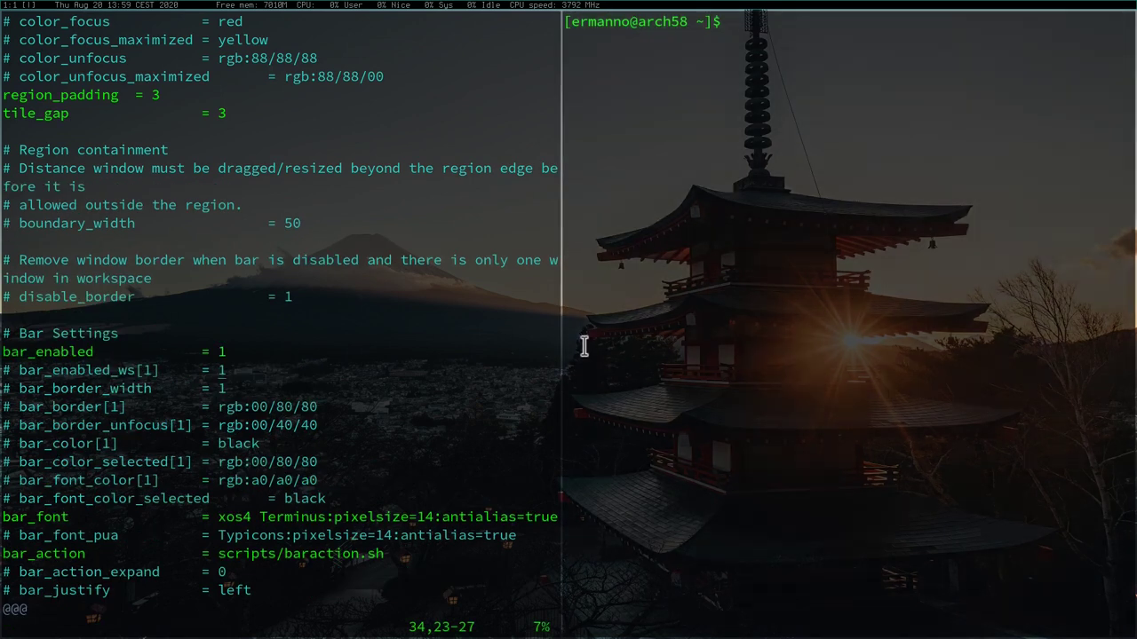
text(sudo pacman -S)
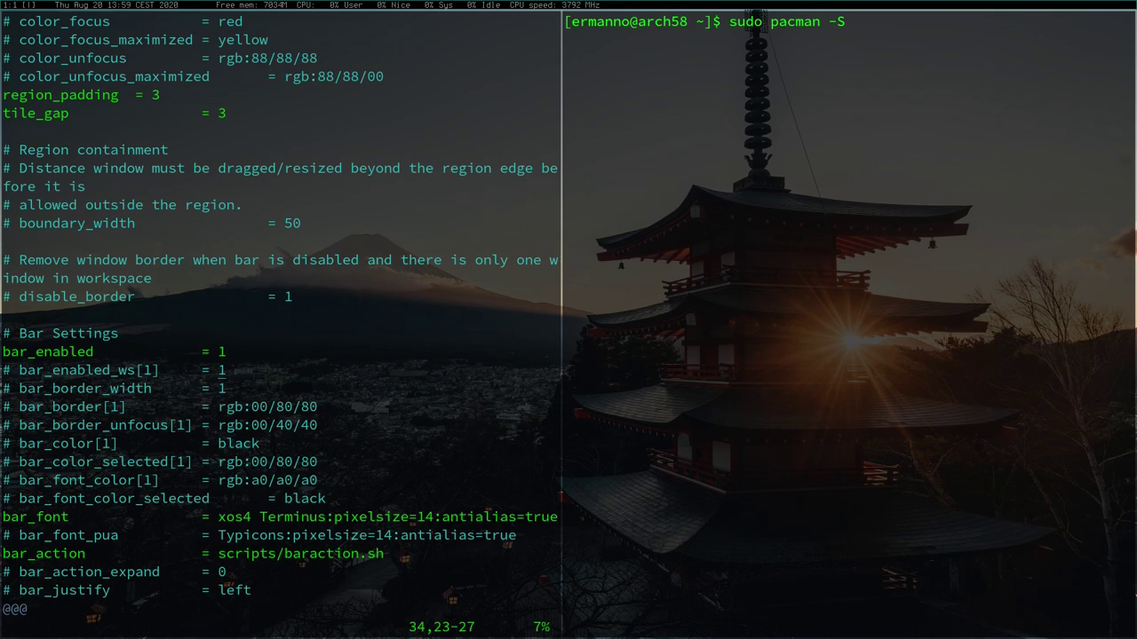
text( alsa-utils pulseaudio)
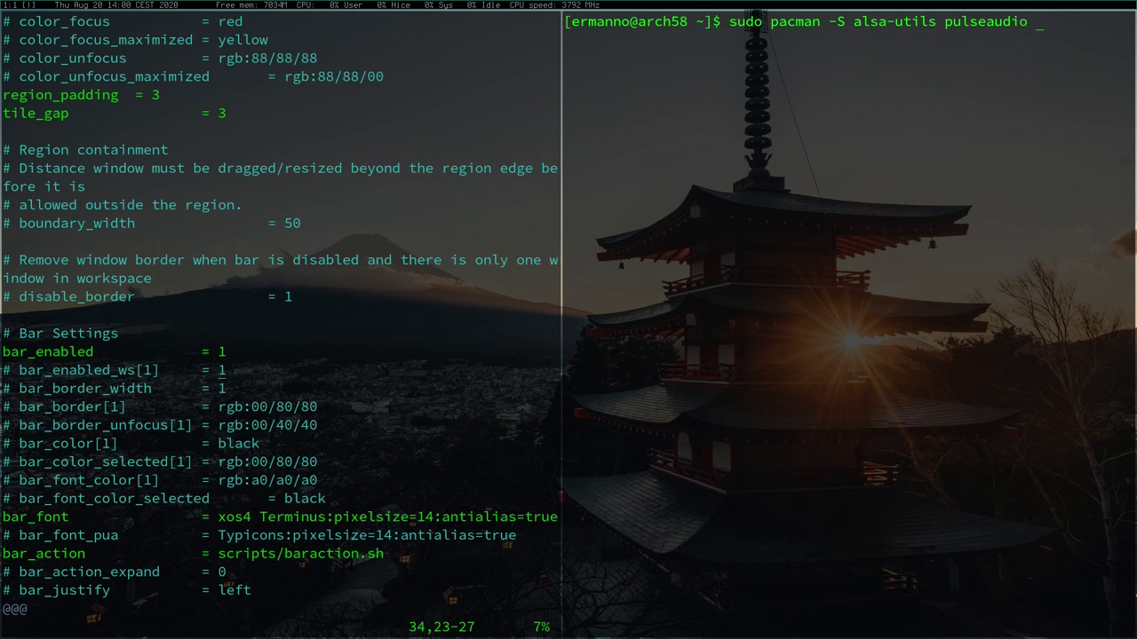
text( acpi)
text(sysstat)
key(Return)
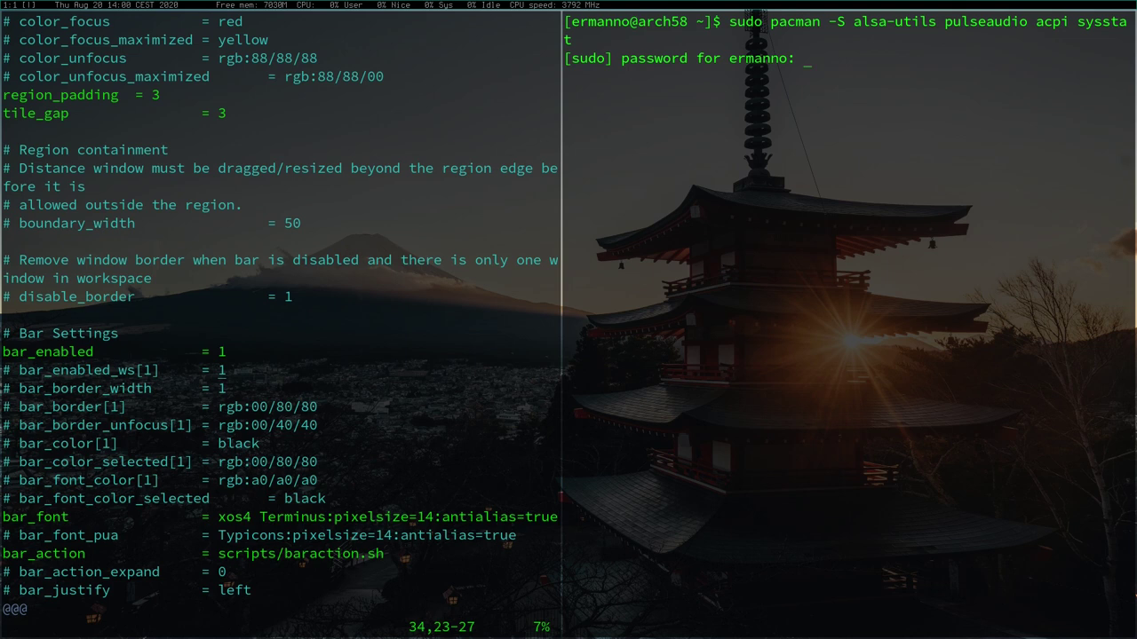
key(Return)
key(Return)
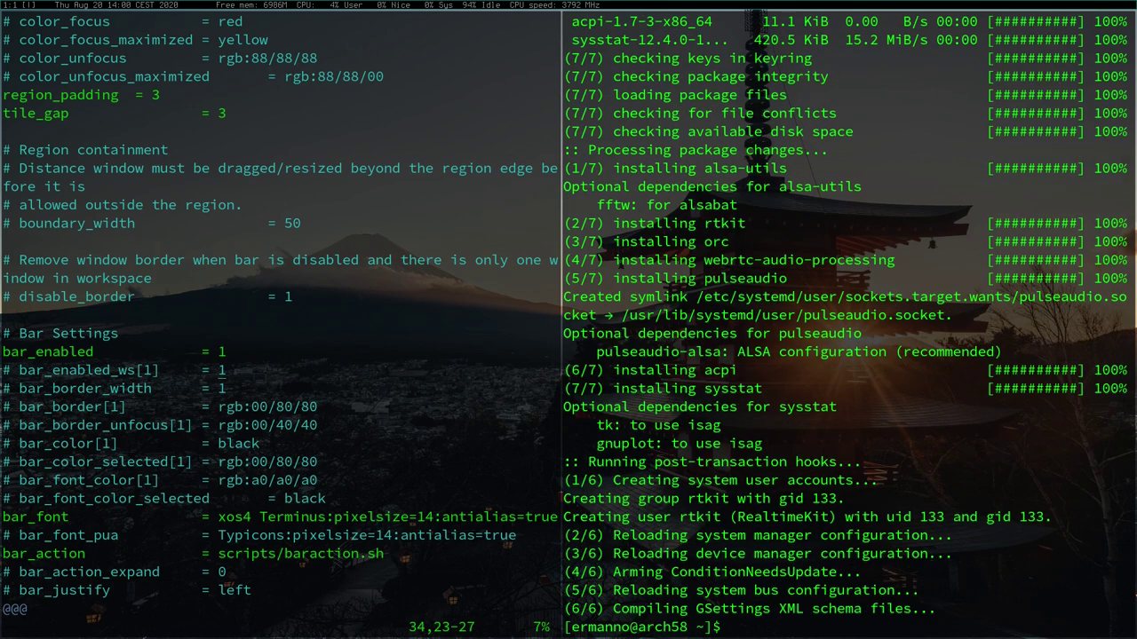
key(ctrl+d)
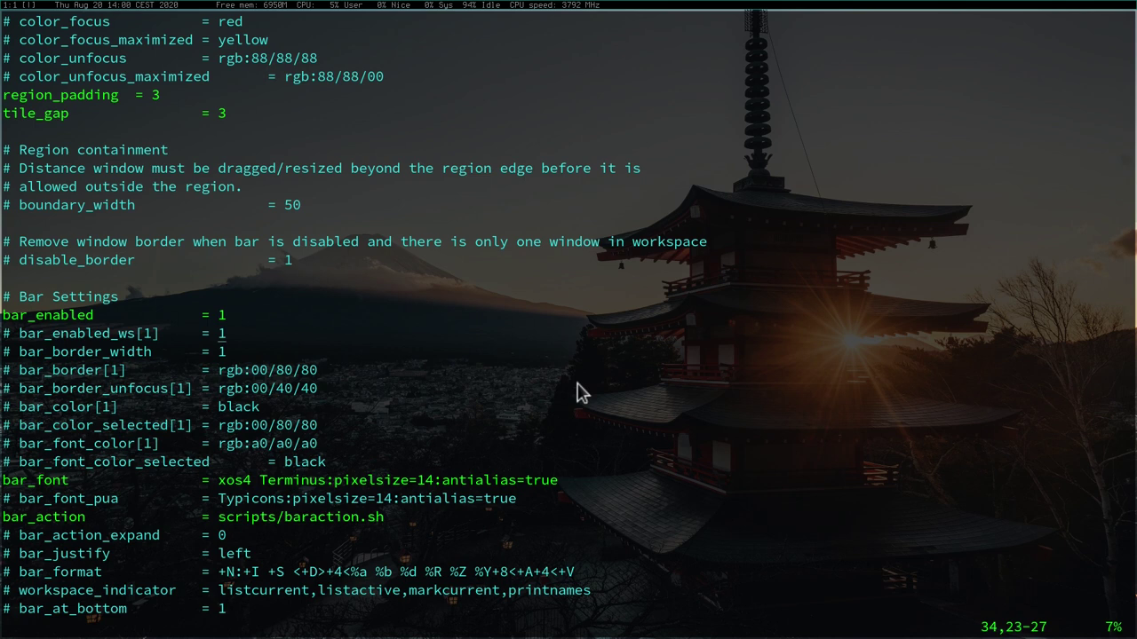
Step: Add a "# Volume Control" comment between the quirks list and the Swiss French key bindings, with an empty line below it
scroll(432, 355, down, 16)
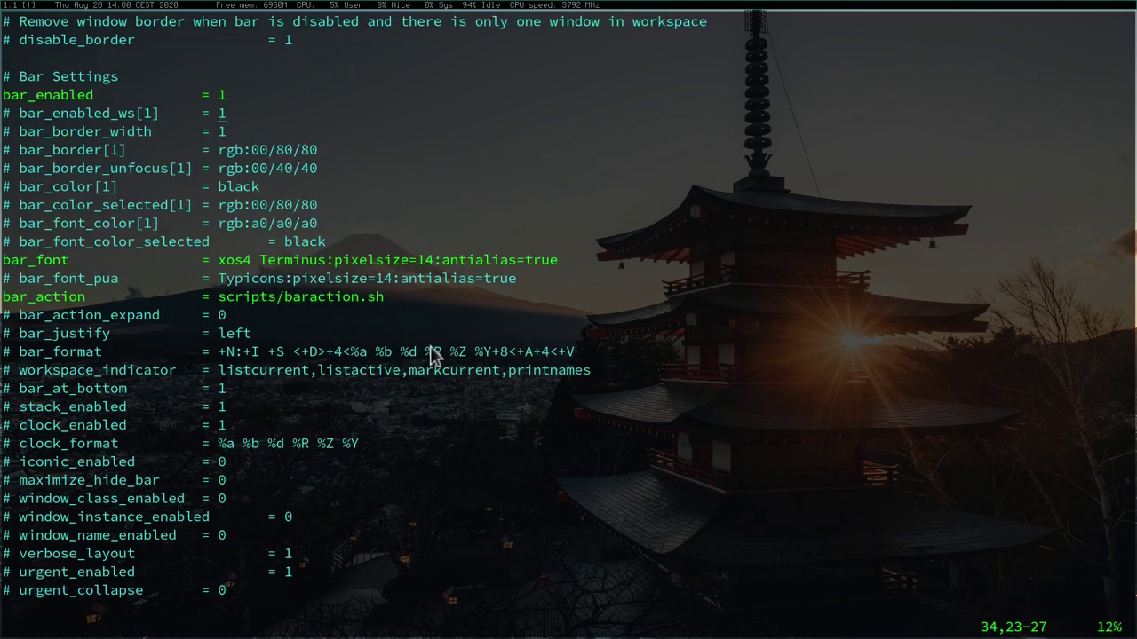
scroll(431, 356, down, 8)
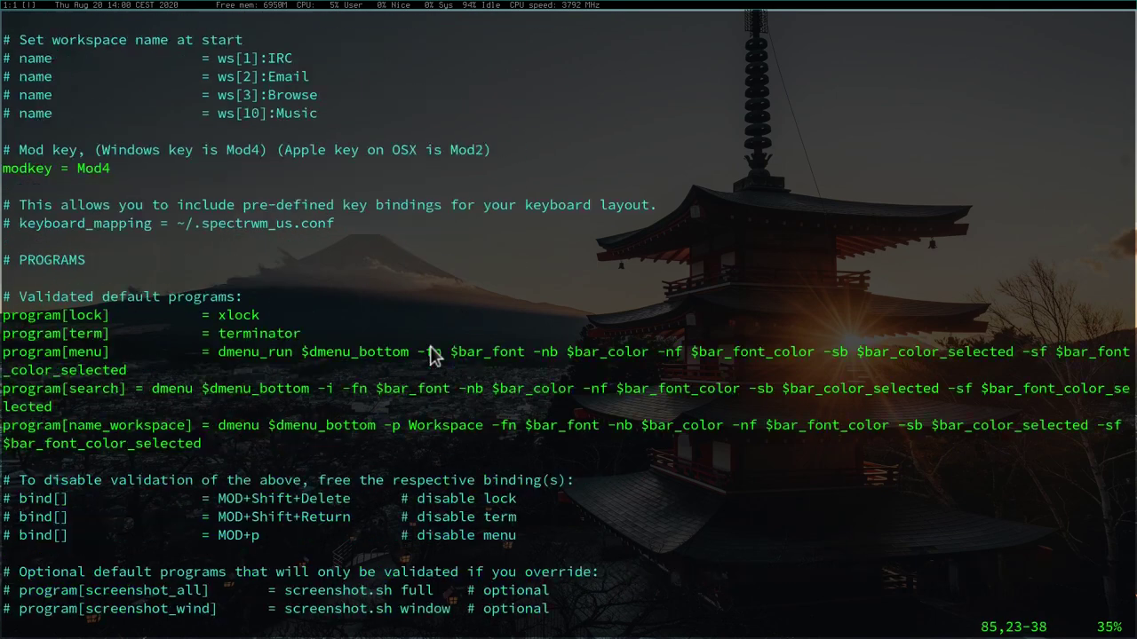
scroll(432, 355, down, 10)
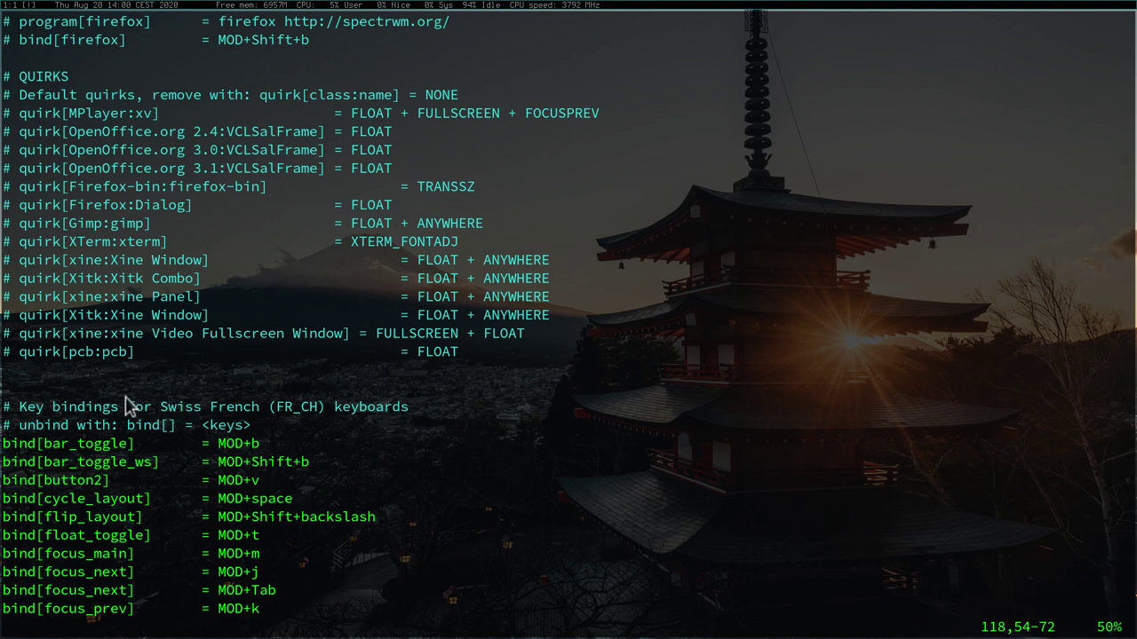
click(22, 378)
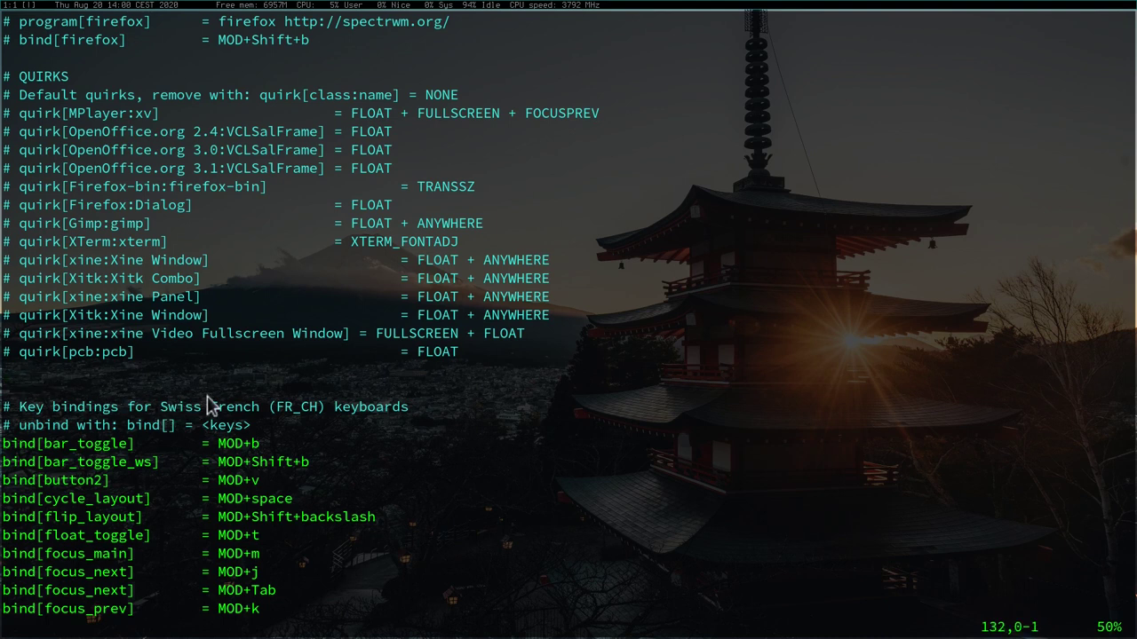
key(i)
key(Return)
text(# Vol)
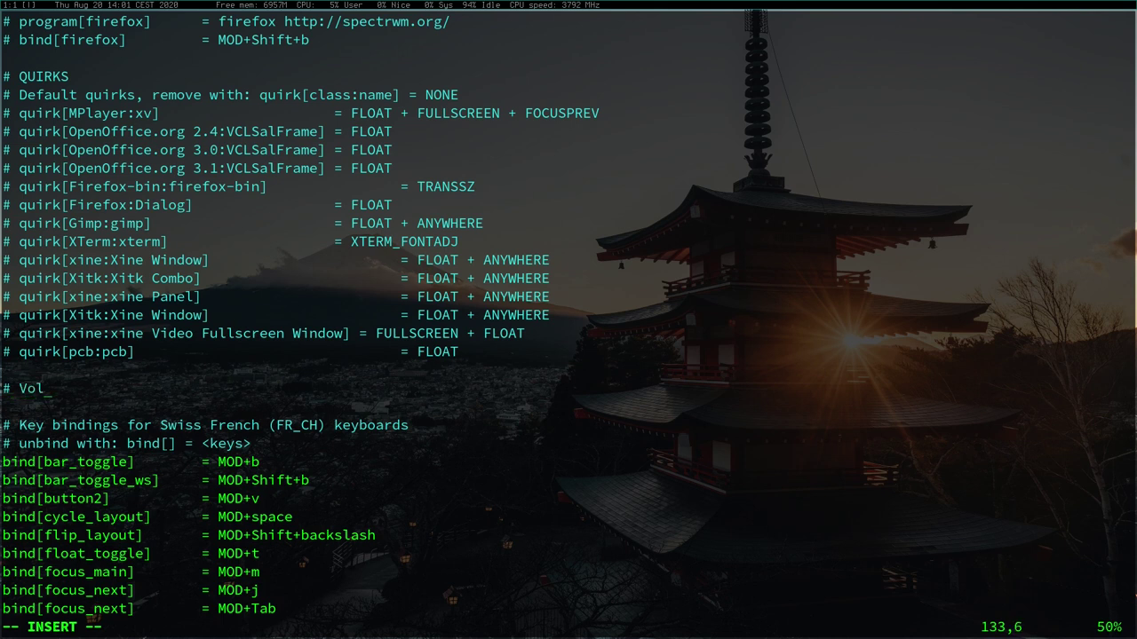
text(ume Control)
key(Return)
key(BackSpace)
key(BackSpace)
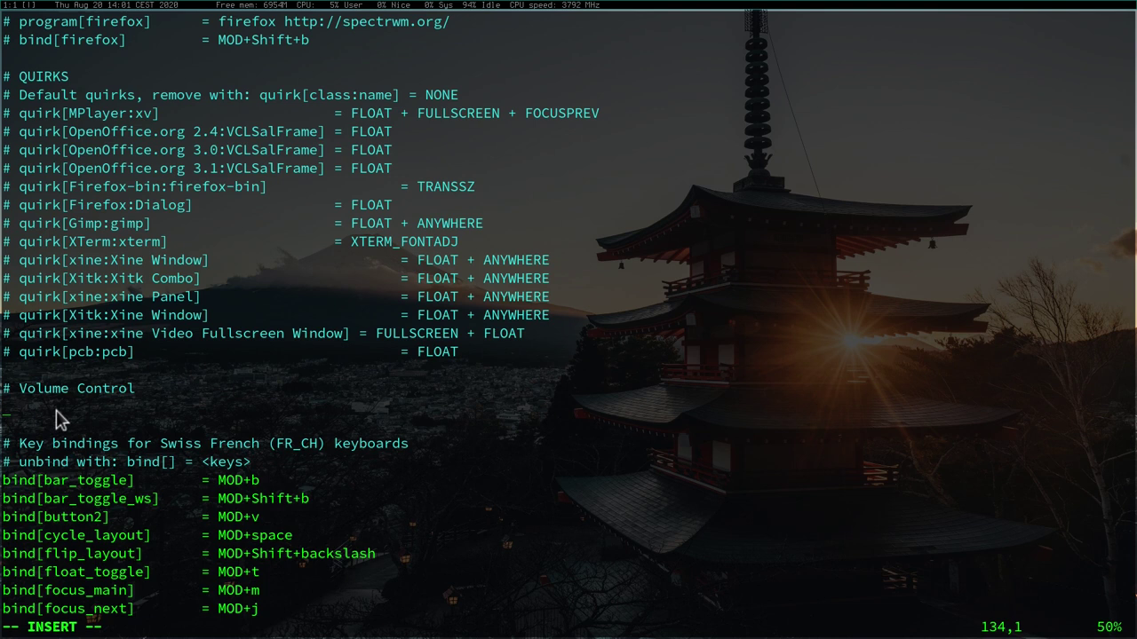
Step: Define program[raise_volume] as amixer set Master 5%+ under the Volume Control comment
text(program[)
text(raise_)
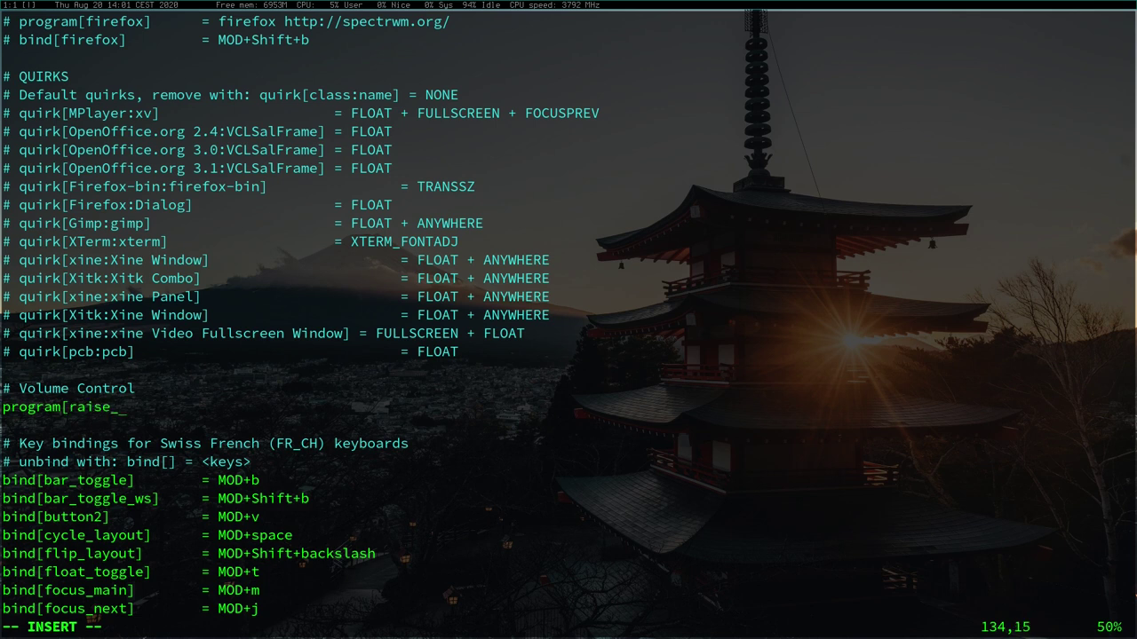
text(volume])
key(Tab)
text(= amixer S)
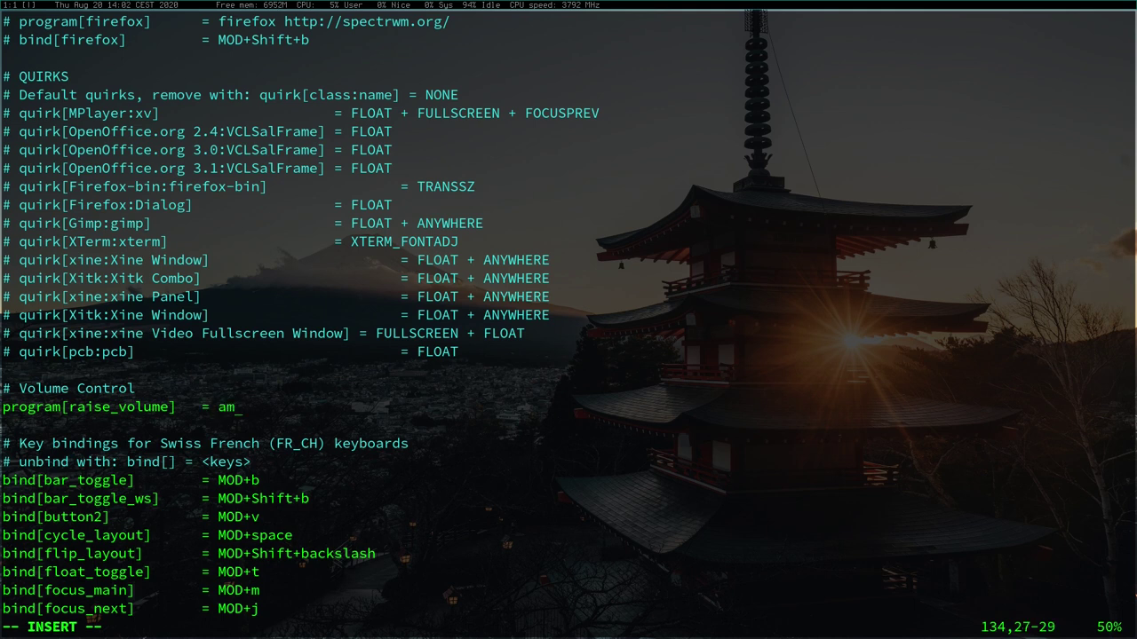
key(BackSpace)
text(set Mast)
text(5%+)
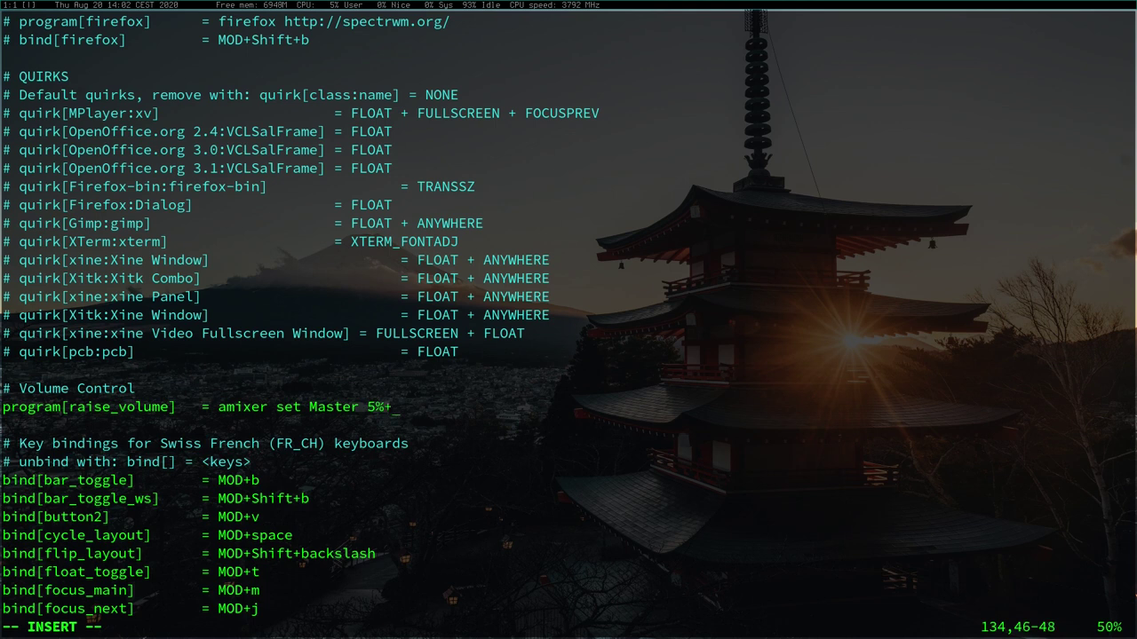
Step: Define program[lower_volume] as amixer set Master 5%- on the line below raise_volume
key(Return)
text(prog)
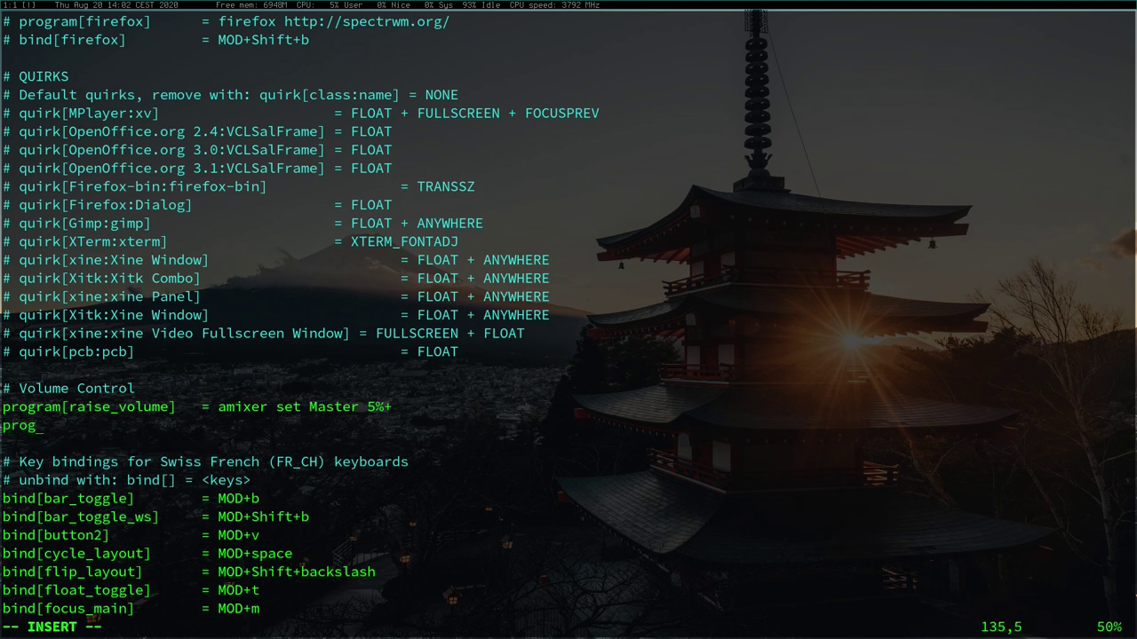
text(ram[lower_volume])
key(Tab)
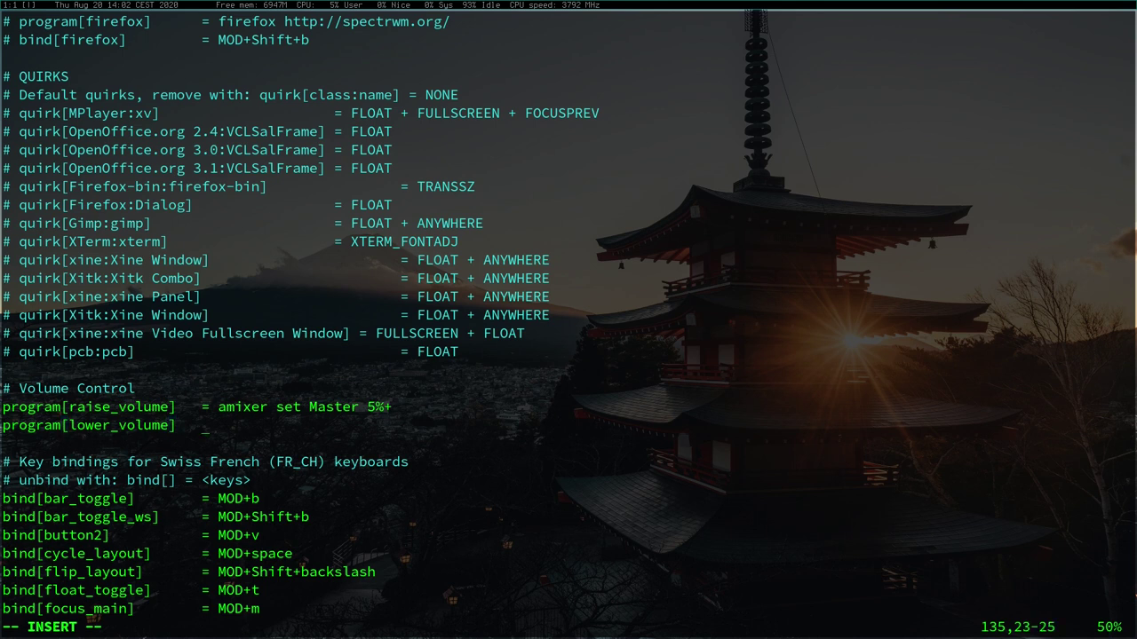
text(= amixer set Master 5%-)
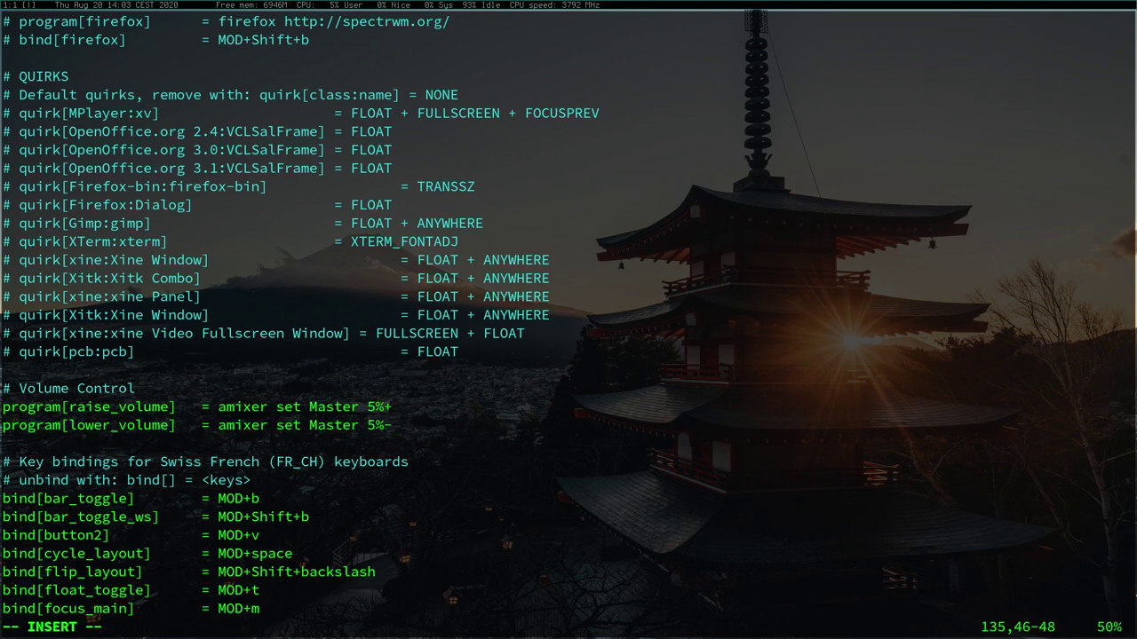
Step: Define program[mute_volume] as amixer set Master toggle on the line below lower_volume
key(Return)
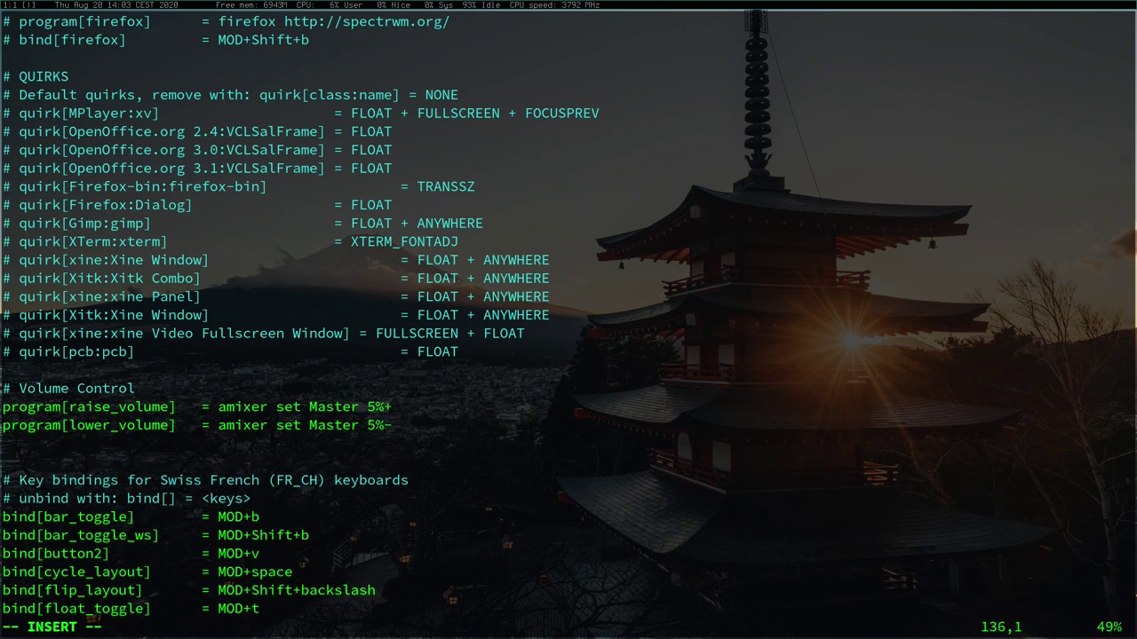
text(program[mute_volume)
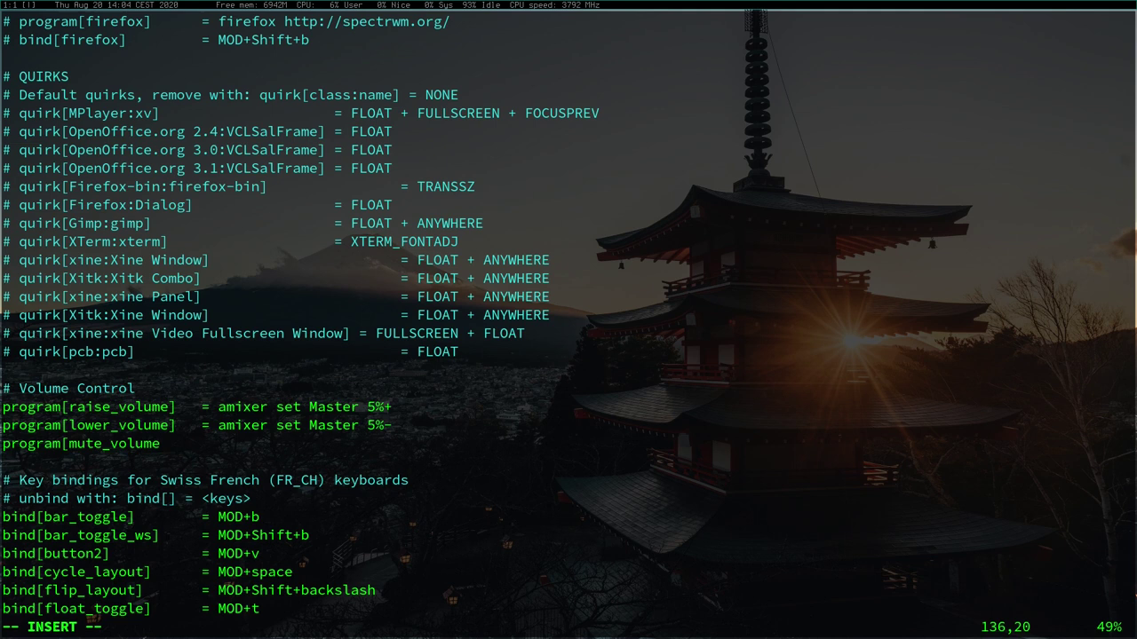
text(])
key(Tab)
text(= amixer set Master toggle)
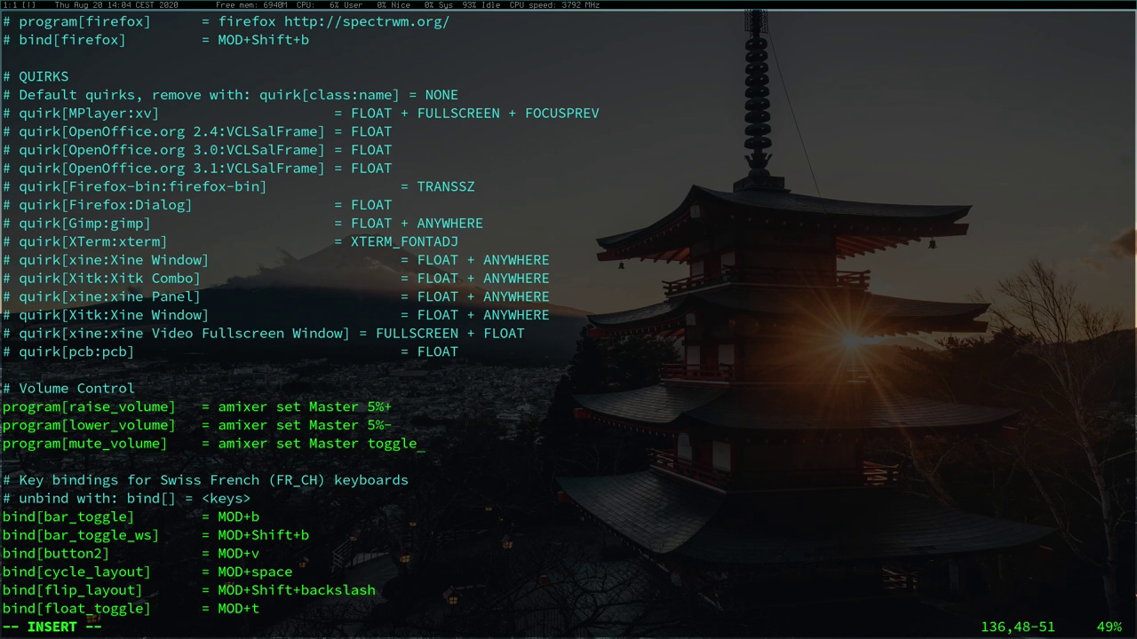
Step: Bind raise_volume to XF86AudioRaiseVolume, one empty line below the volume program definitions
key(Return)
key(Return)
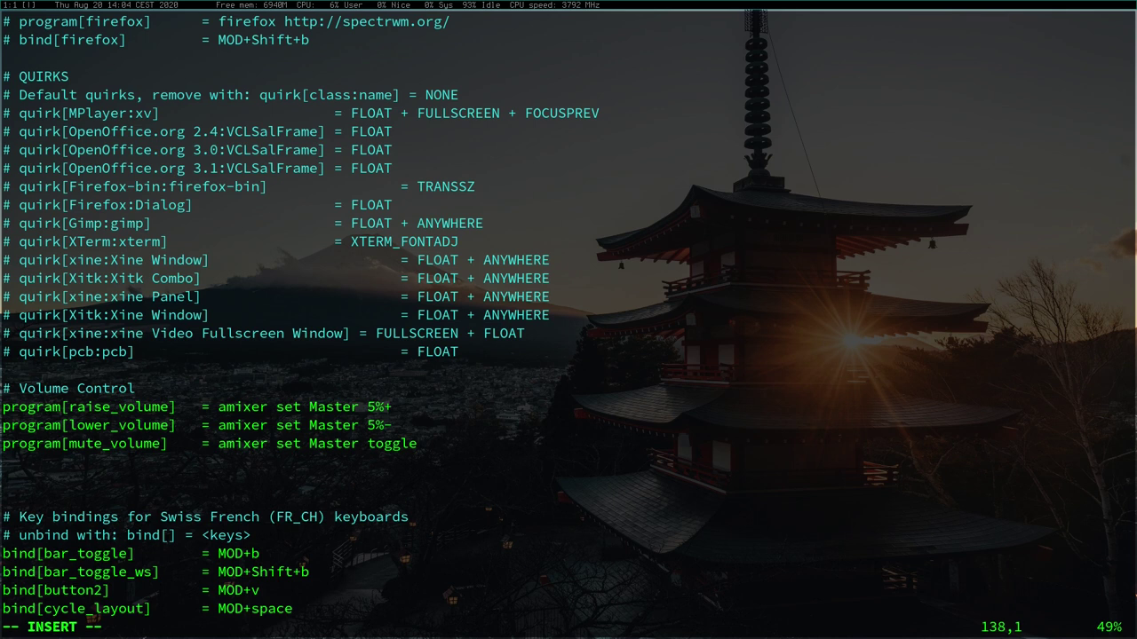
text(bind[raise_volume])
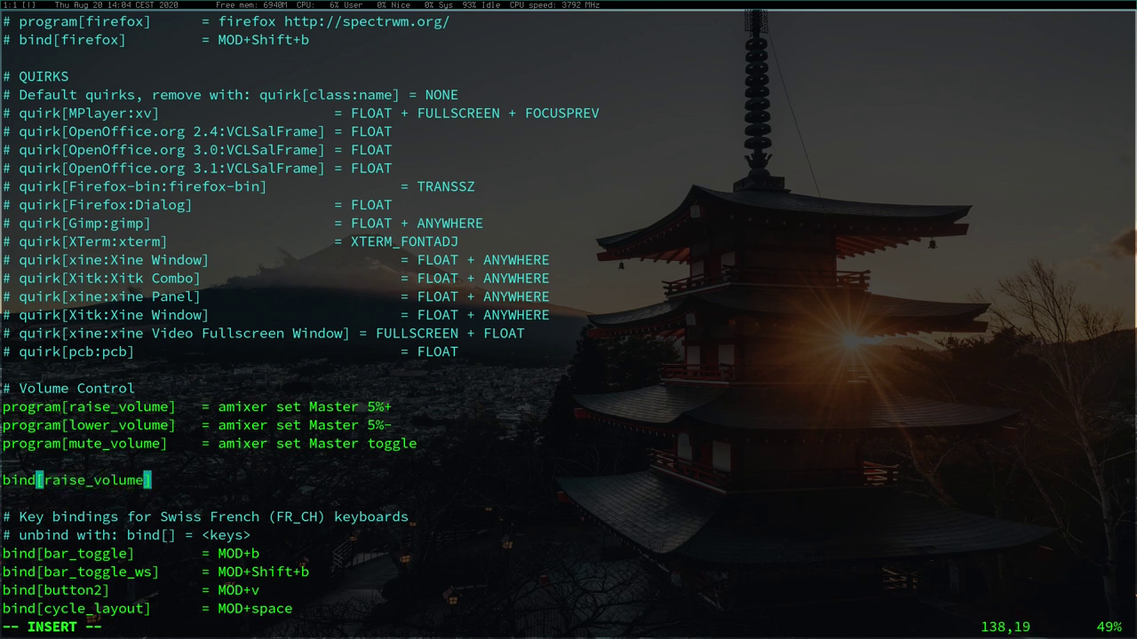
key(Tab)
text(= X)
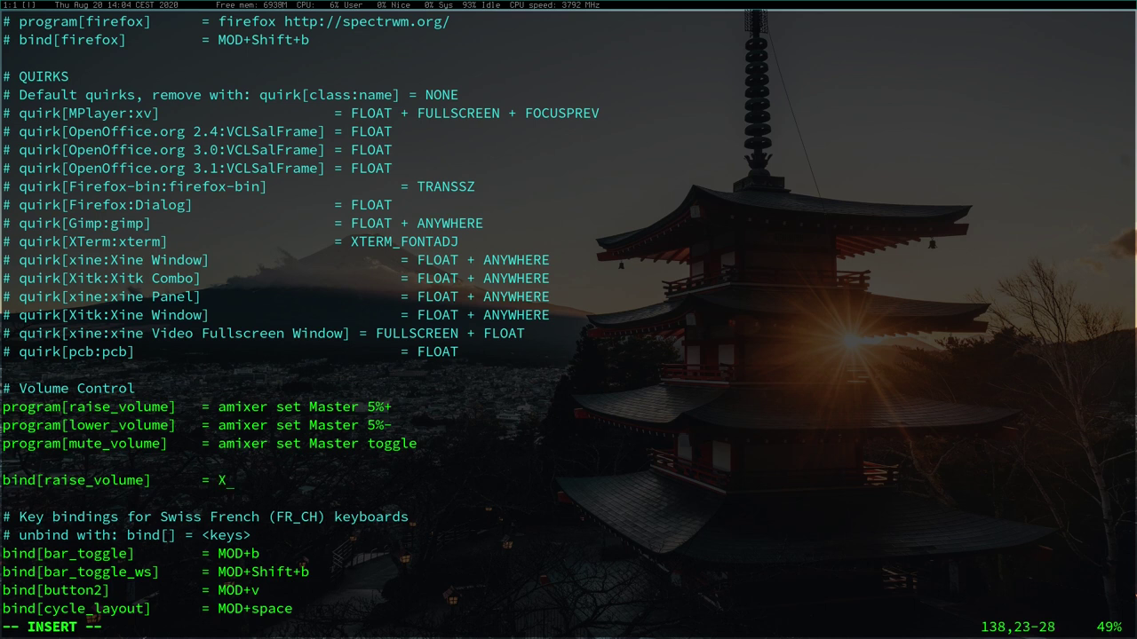
text(F86AudioRaiseVolume)
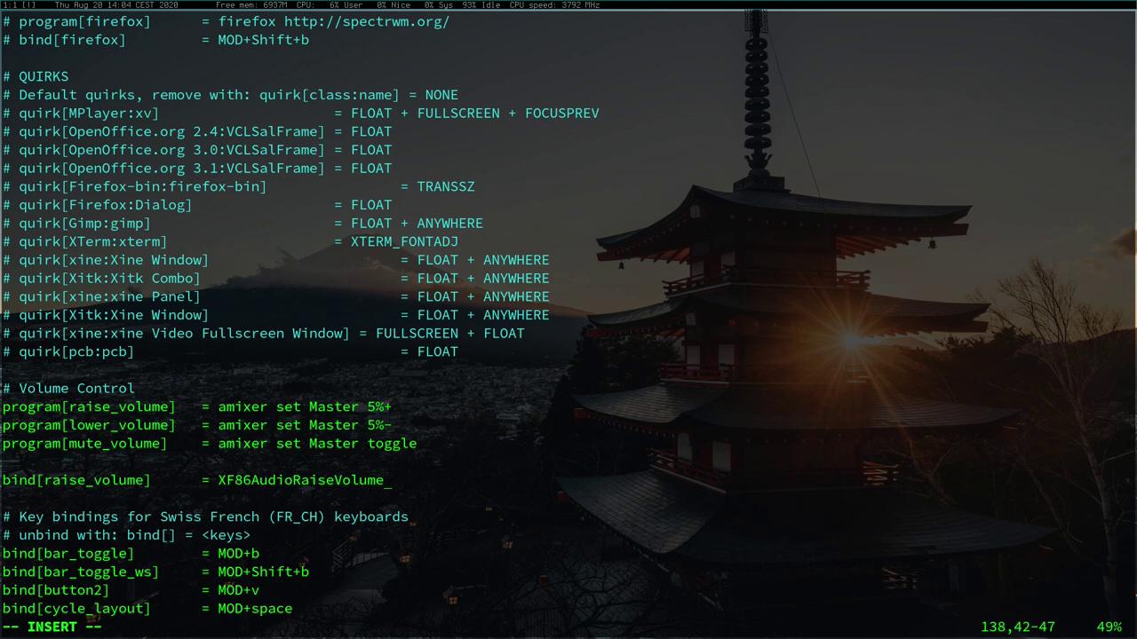
Step: Bind lower_volume to XF86AudioLowerVolume on the line below the raise_volume binding
key(Return)
text(bi)
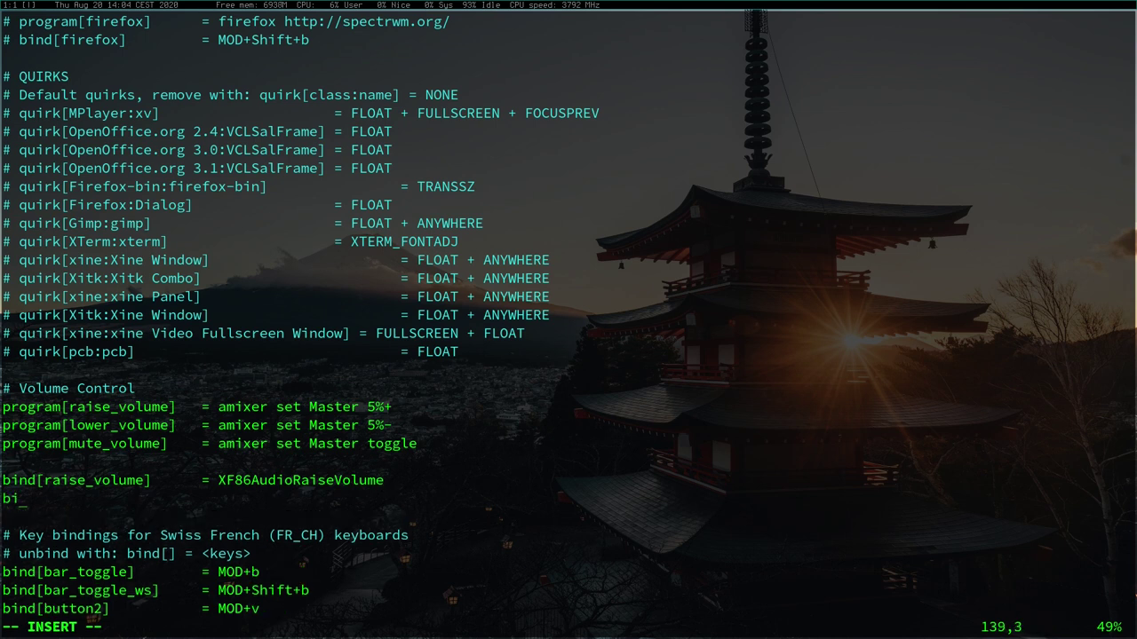
text(nd[lower_volume)
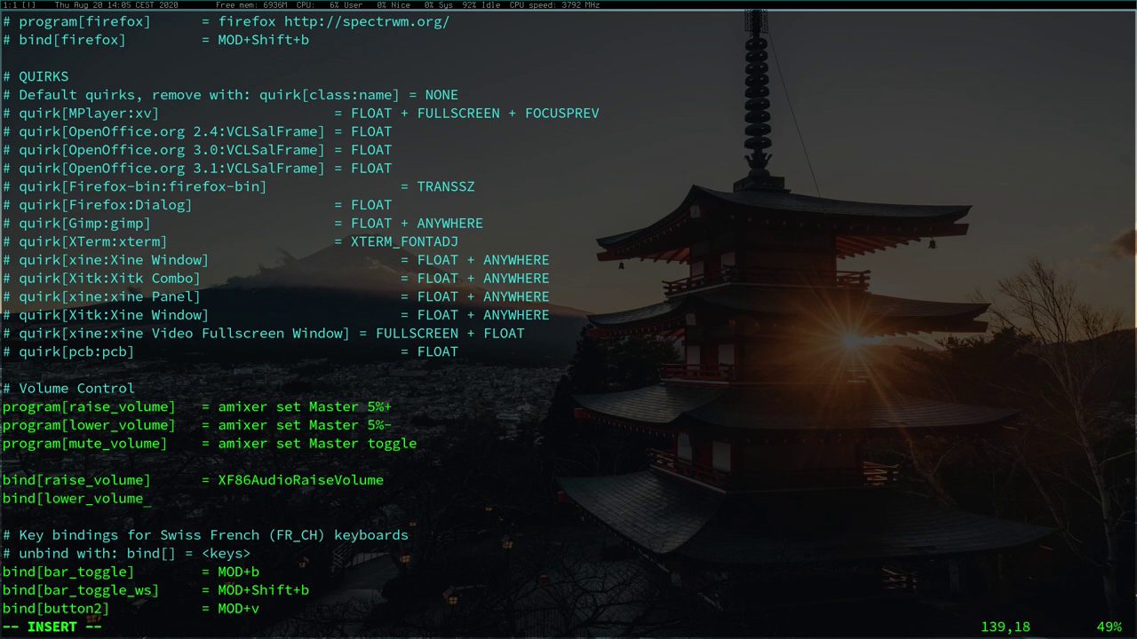
text(])
key(Tab)
text(= XF86AudioLowe)
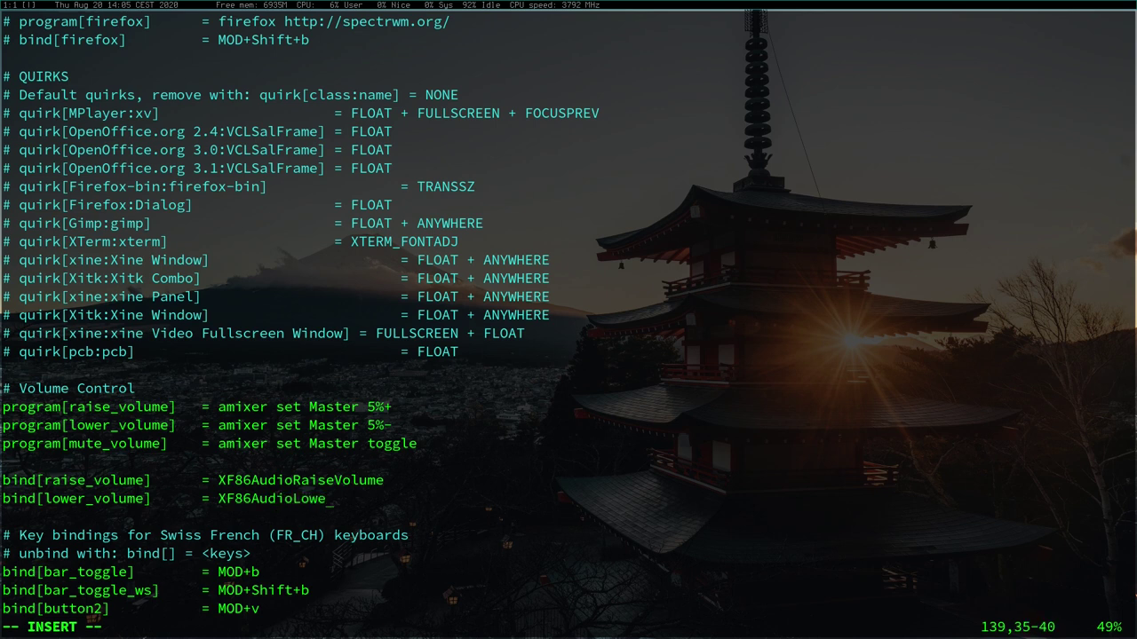
text(rVolume)
Step: Bind mute_volume to XF86AudioMute below the lower_volume binding, and save and close the configuration file
key(Return)
text(bind[mute_volume])
key(Tab)
text(= XF)
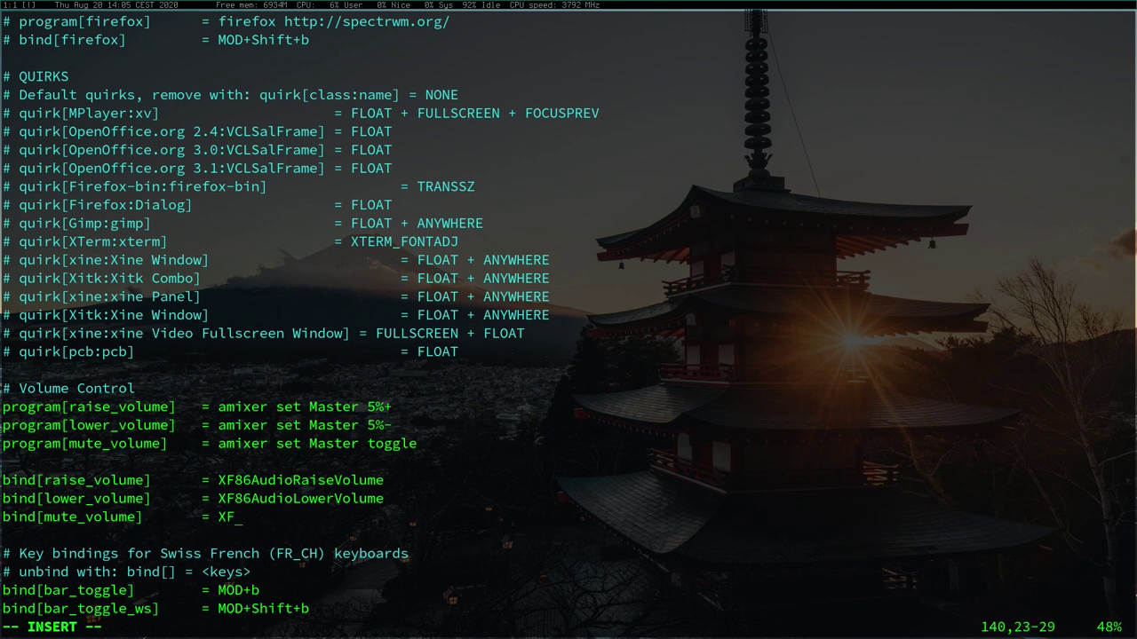
text(86AudioMute)
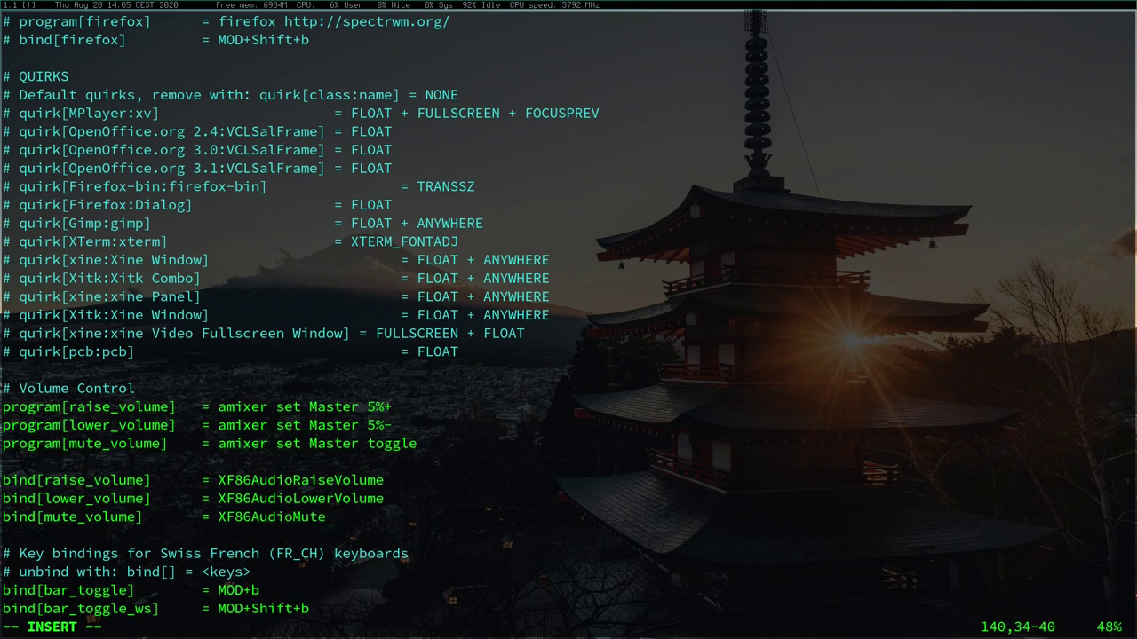
key(Escape)
text(:wq)
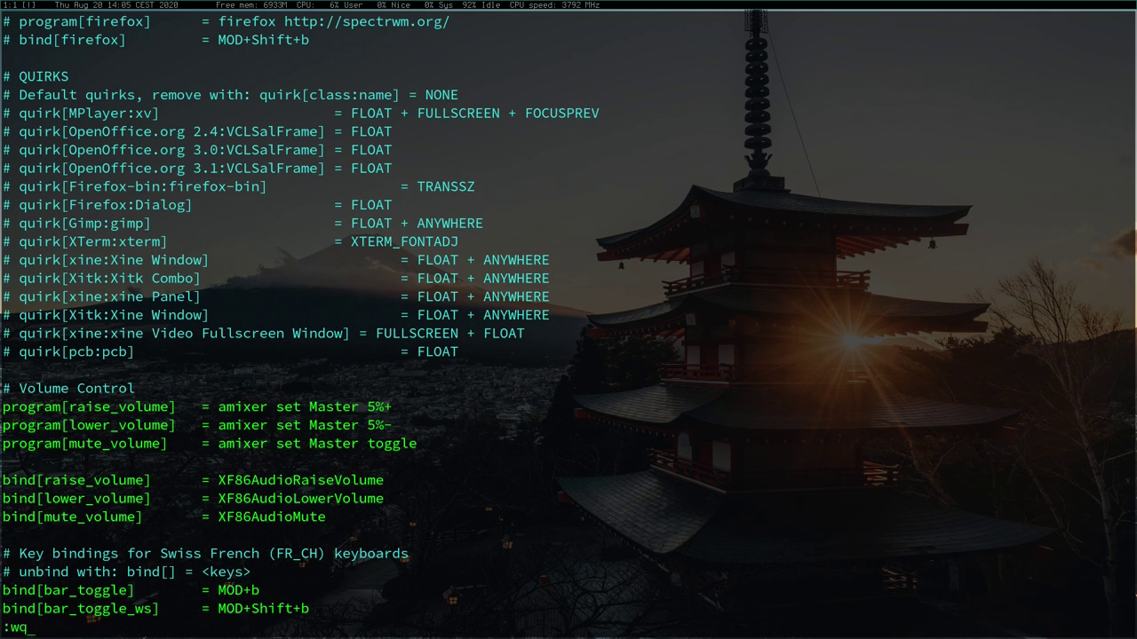
key(Return)
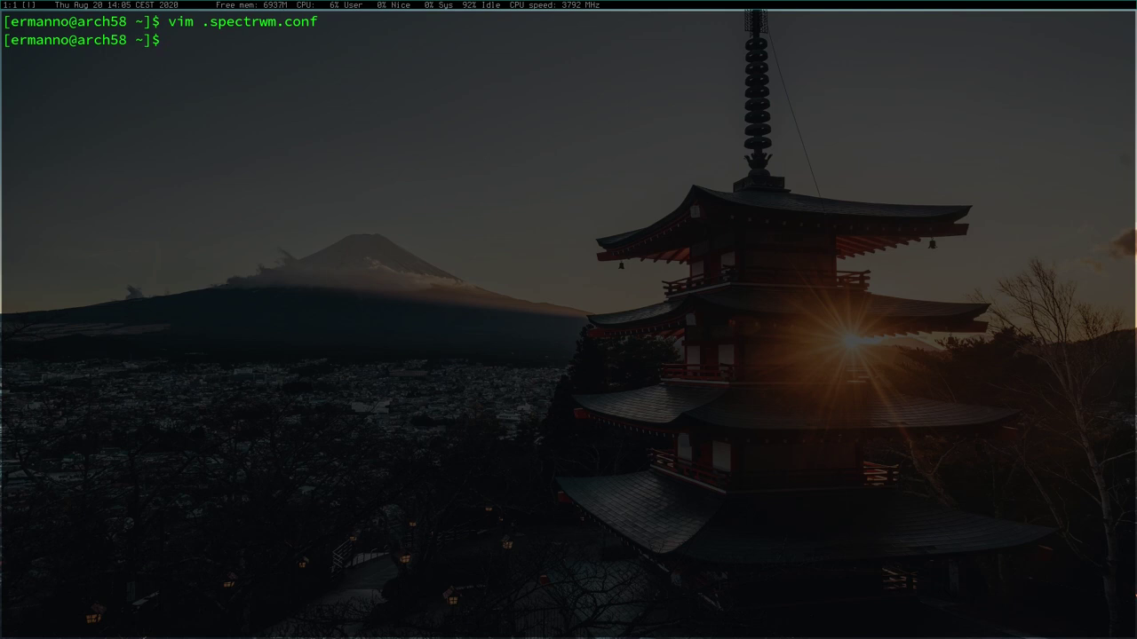
Step: Reboot the machine and boot the Arch Linux entry
text(reboot)
key(Return)
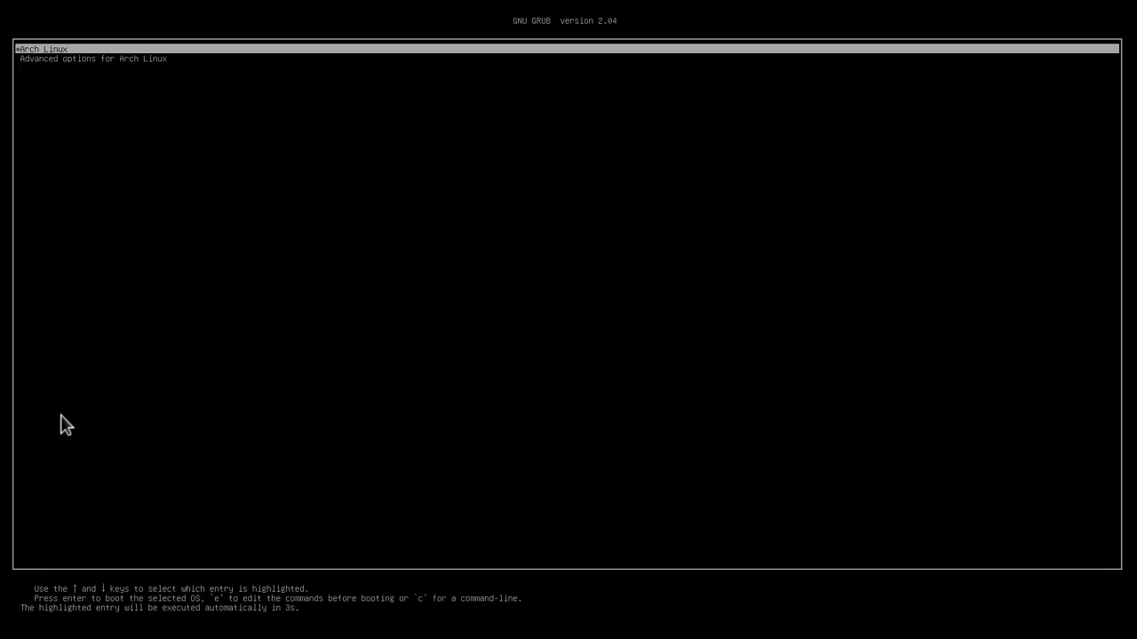
key(Return)
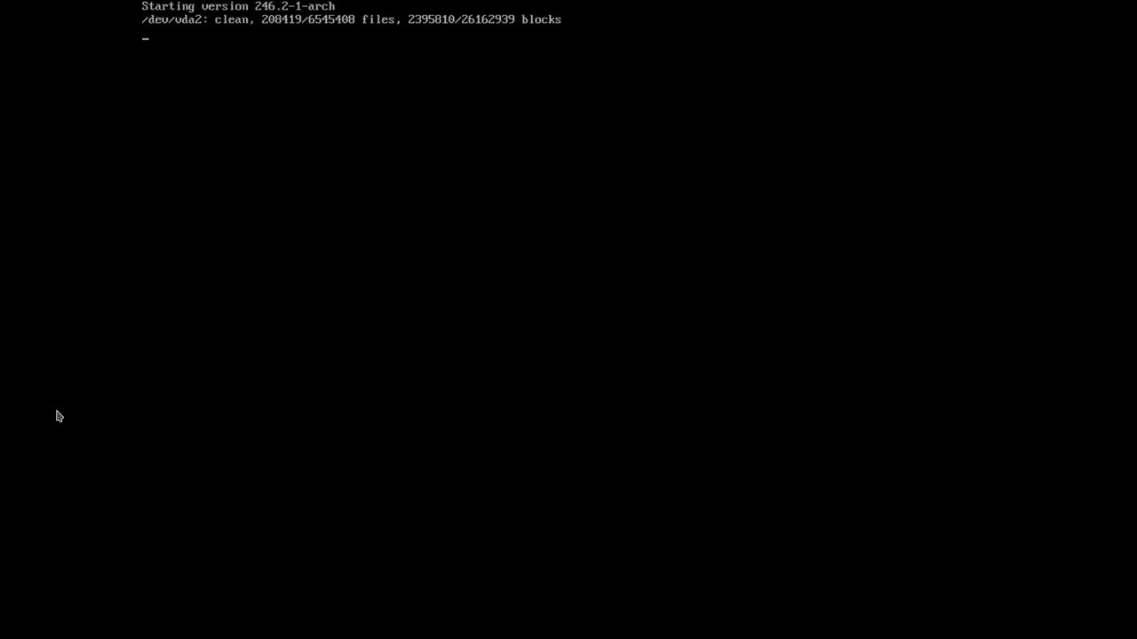
Step: Log in at the console with the user name and account password, and start the graphical session with startx
text(ermanno)
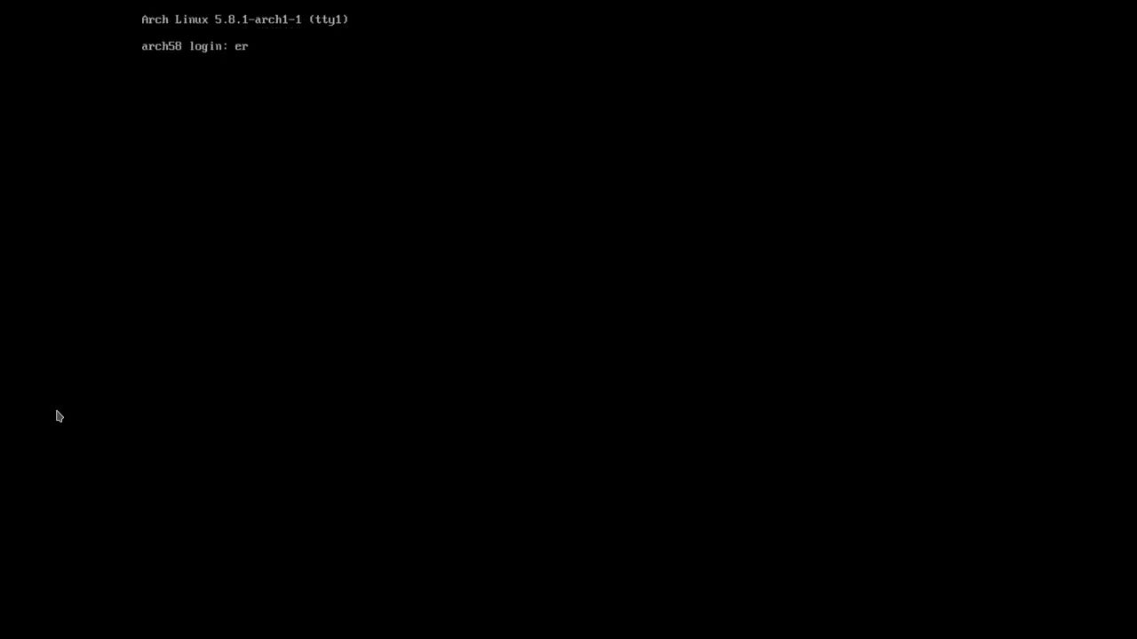
key(Return)
key(Return)
text(startx)
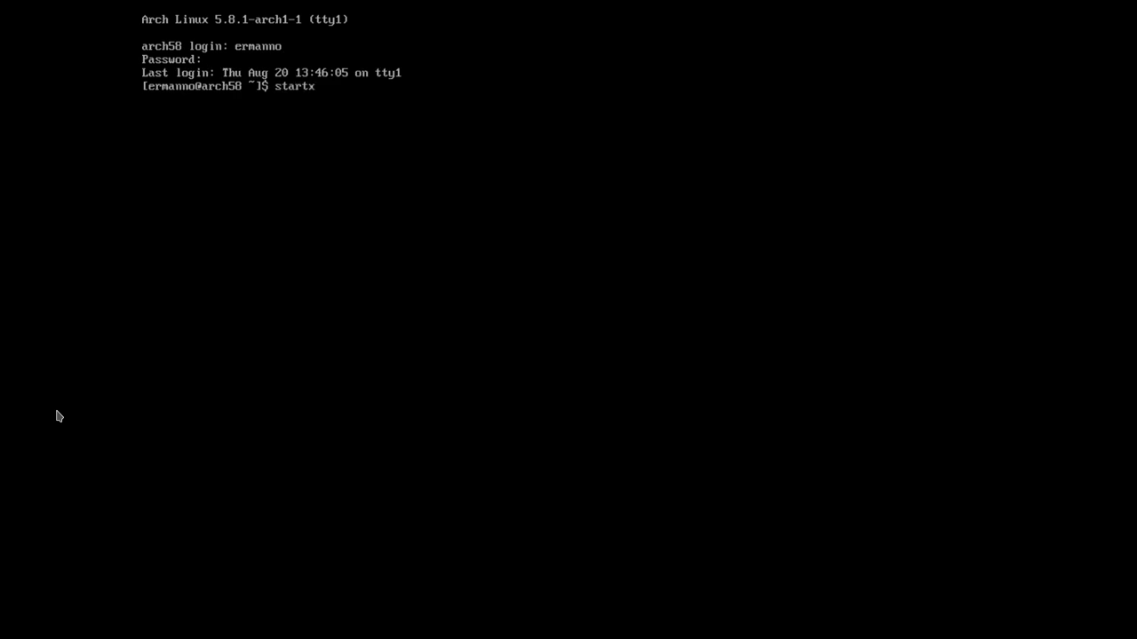
key(Return)
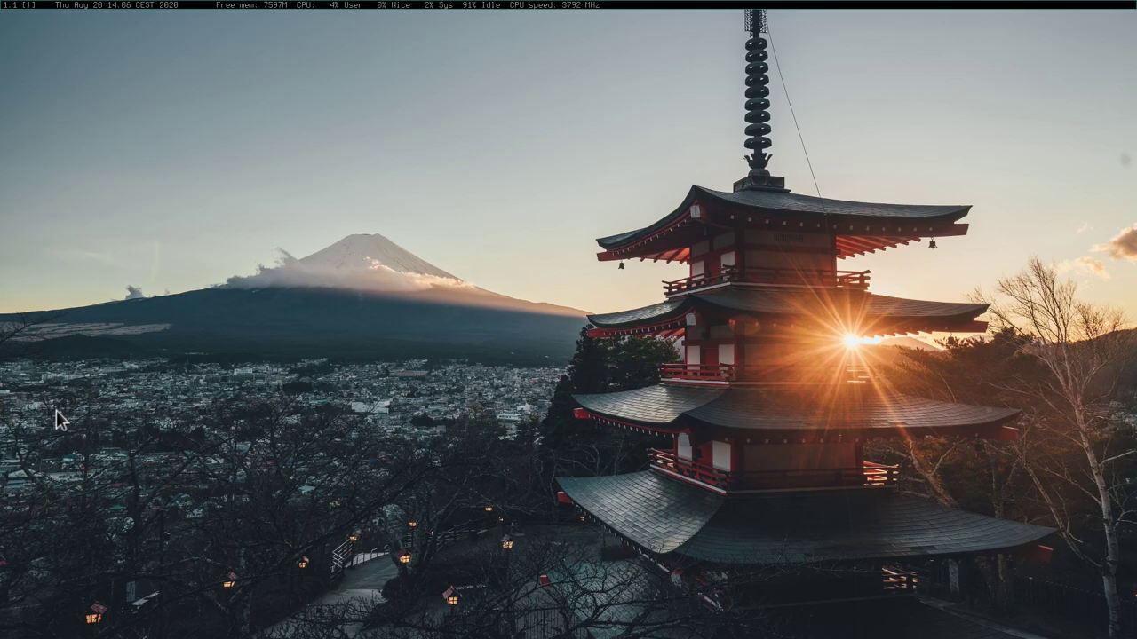
Step: Open a terminal in spectrwm and open .spectrwm.conf in Vim
key(alt+shift+Return)
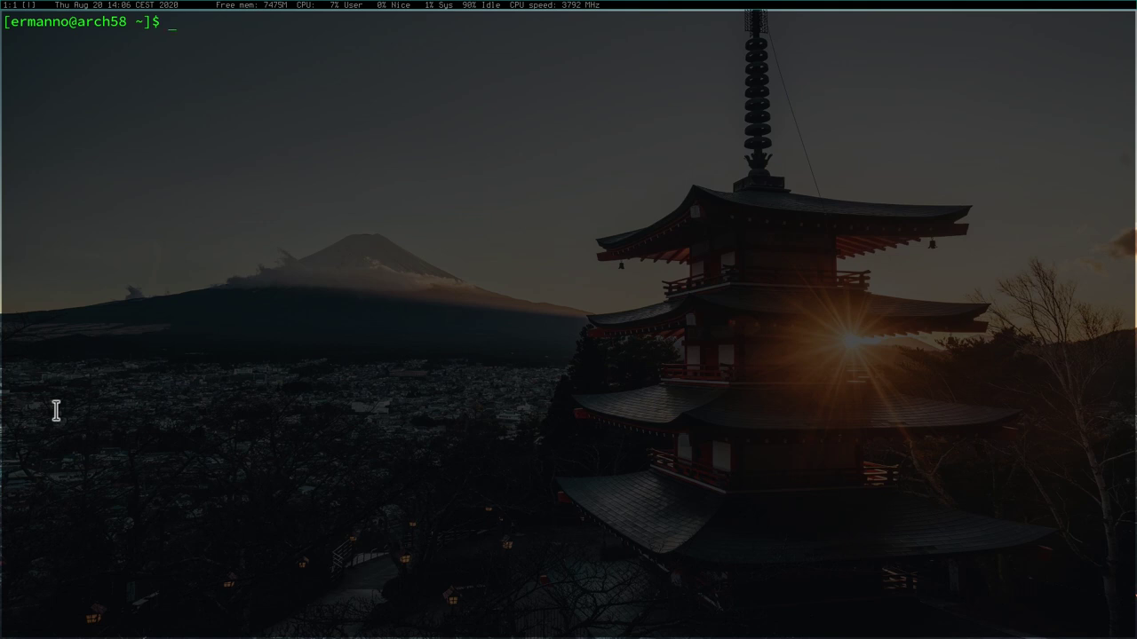
text(vim .s)
key(Tab)
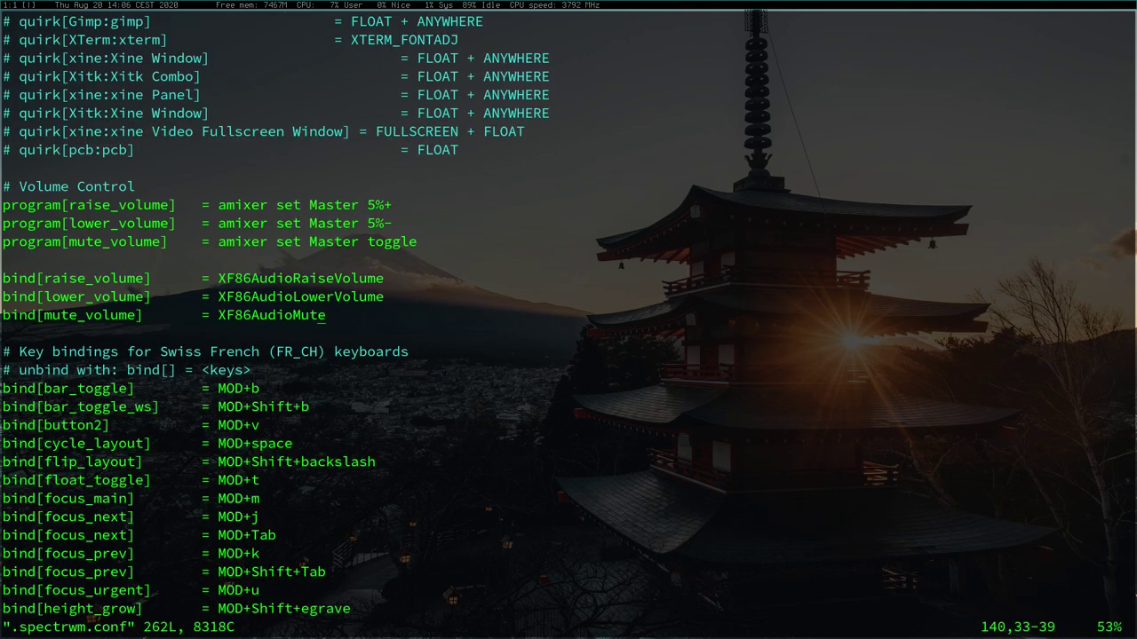
Step: Review the Swiss French key bindings for windows, layouts, regions and workspaces in the configuration file
scroll(204, 439, down, 1)
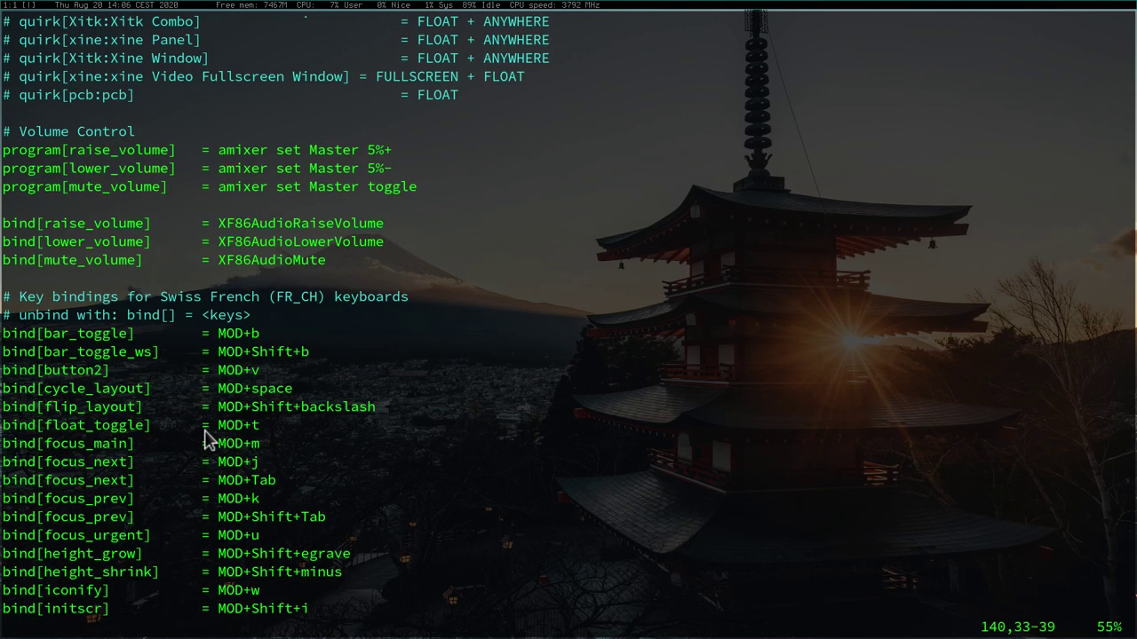
scroll(204, 439, down, 2)
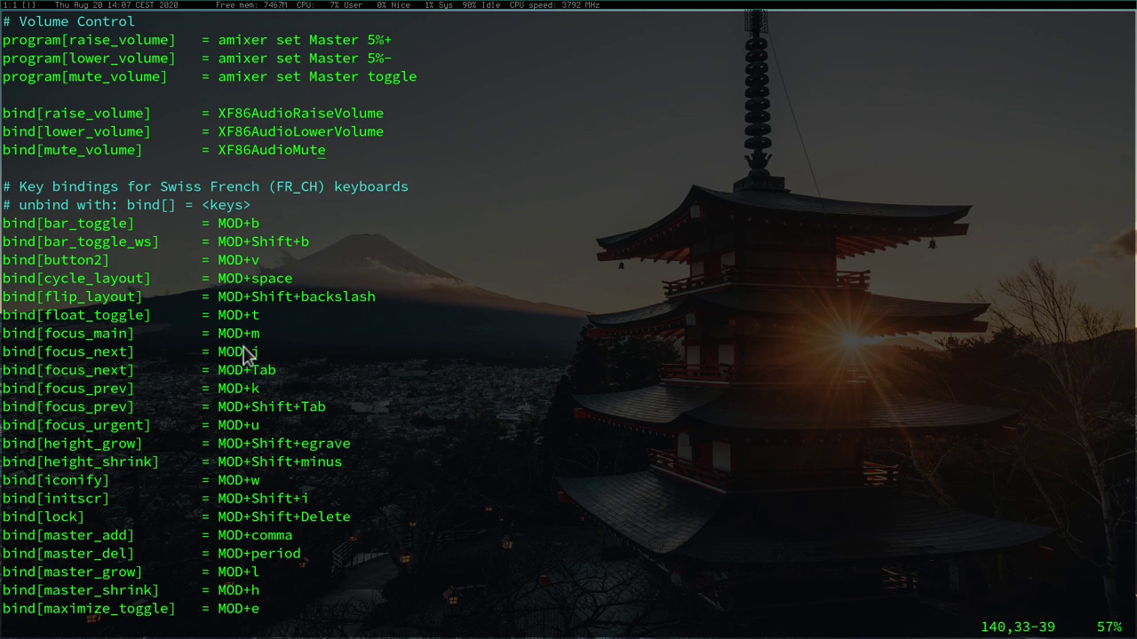
scroll(286, 411, down, 4)
scroll(287, 411, down, 11)
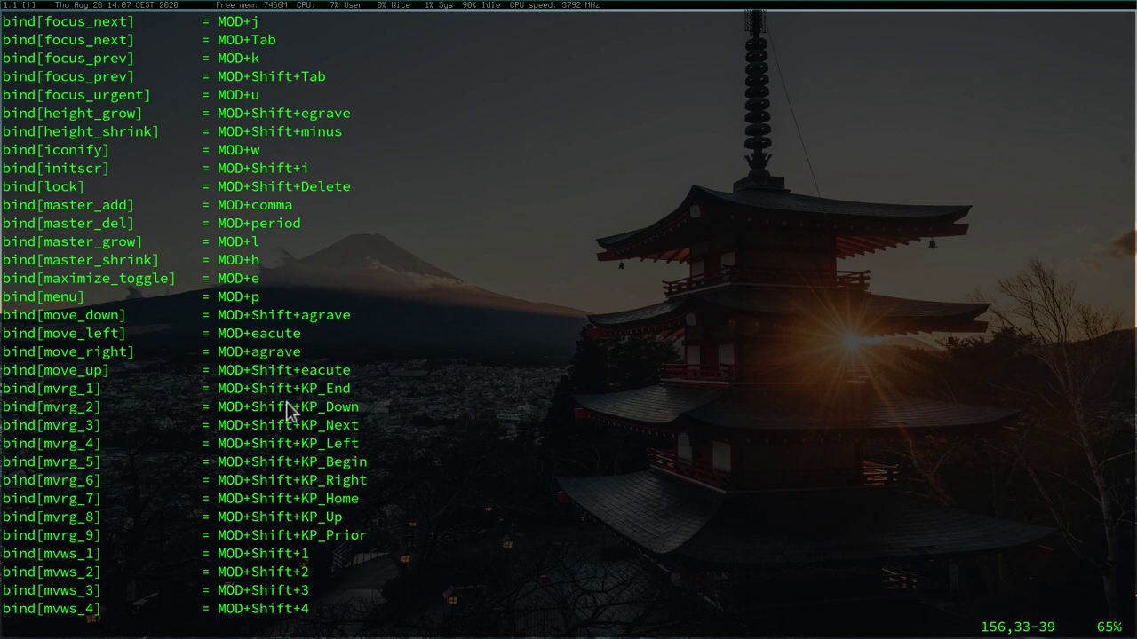
scroll(286, 411, down, 6)
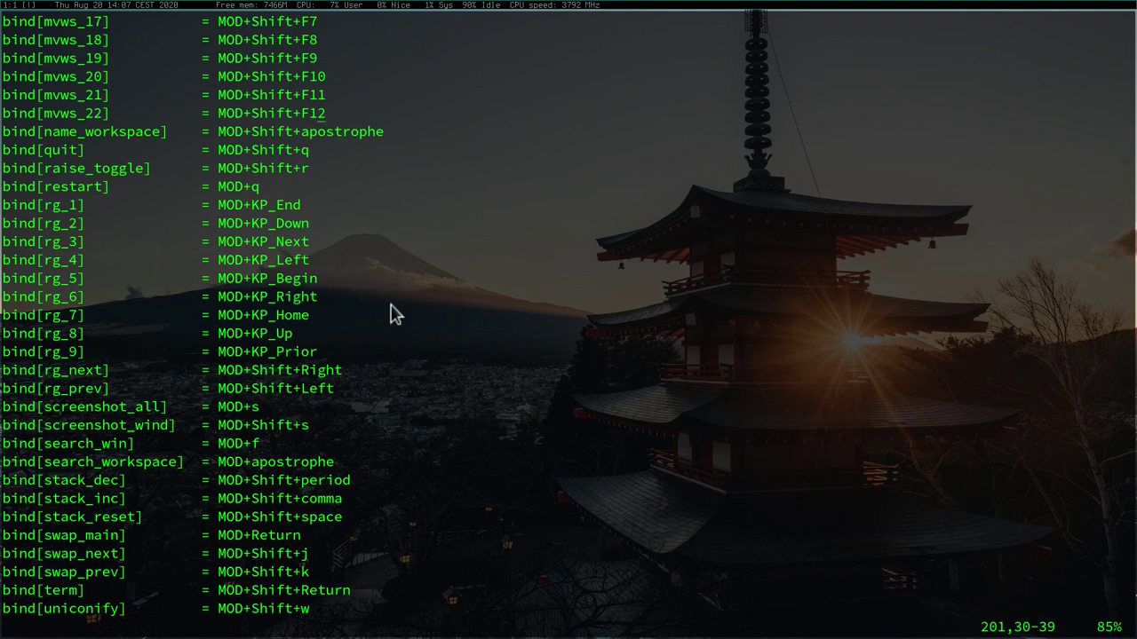
scroll(394, 315, down, 3)
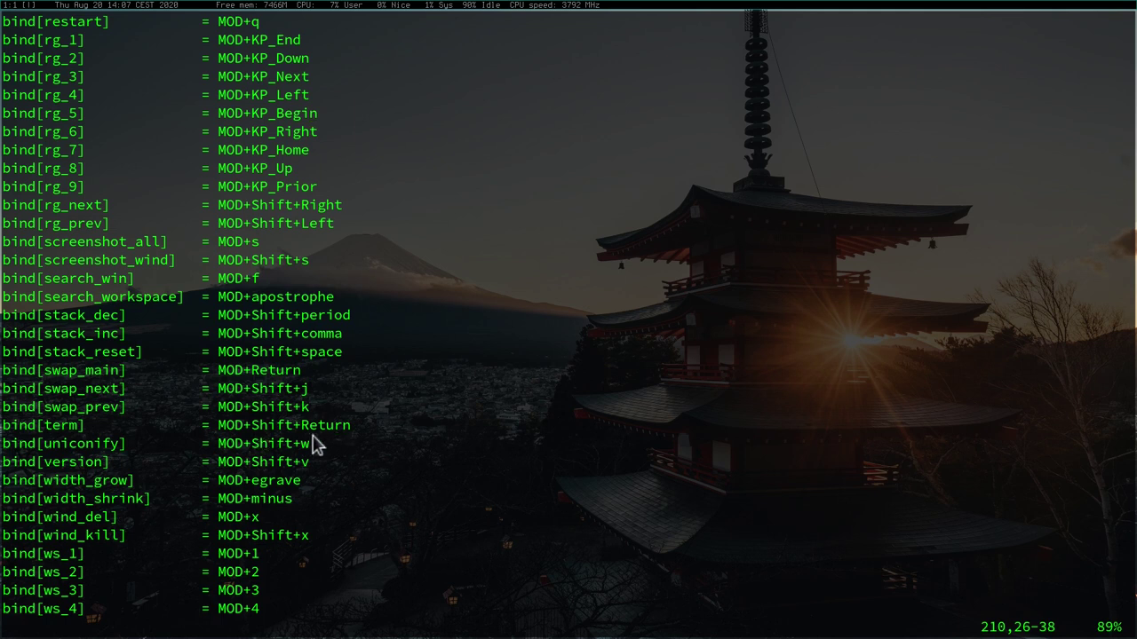
key(j)
key(j)
key(j)
key(j)
key(j)
key(j)
key(j)
key(j)
key(j)
key(j)
key(j)
key(j)
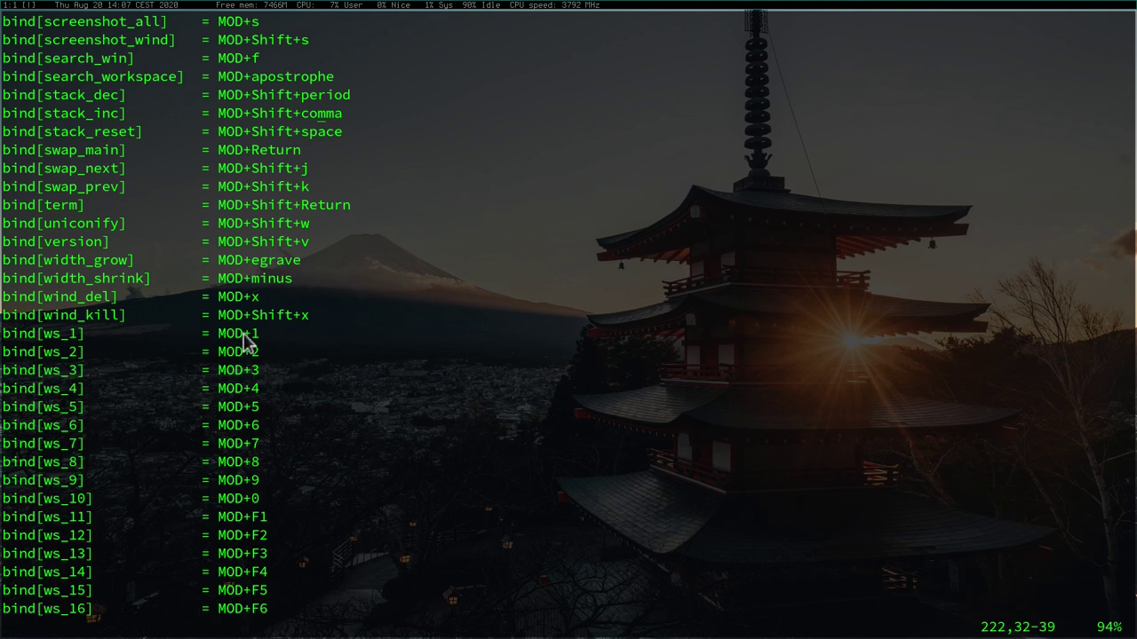
scroll(279, 386, down, 3)
scroll(279, 386, up, 20)
scroll(279, 385, up, 15)
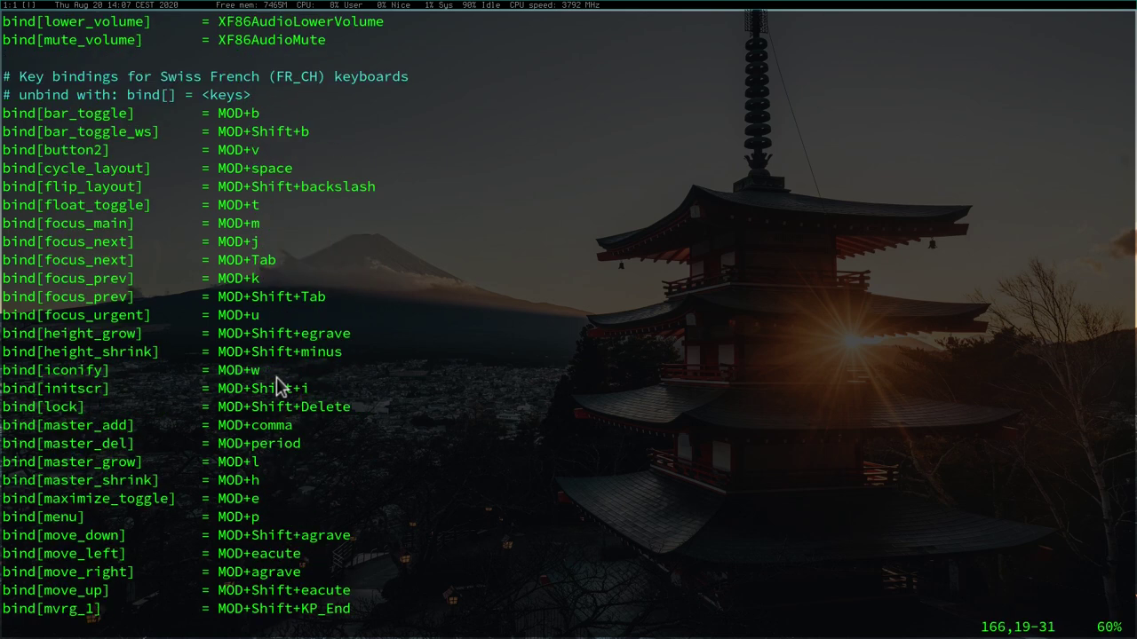
Step: Uncomment the name lines for workspaces 1 and 2, name them Terminal and Browser, and save the file
scroll(279, 385, up, 4)
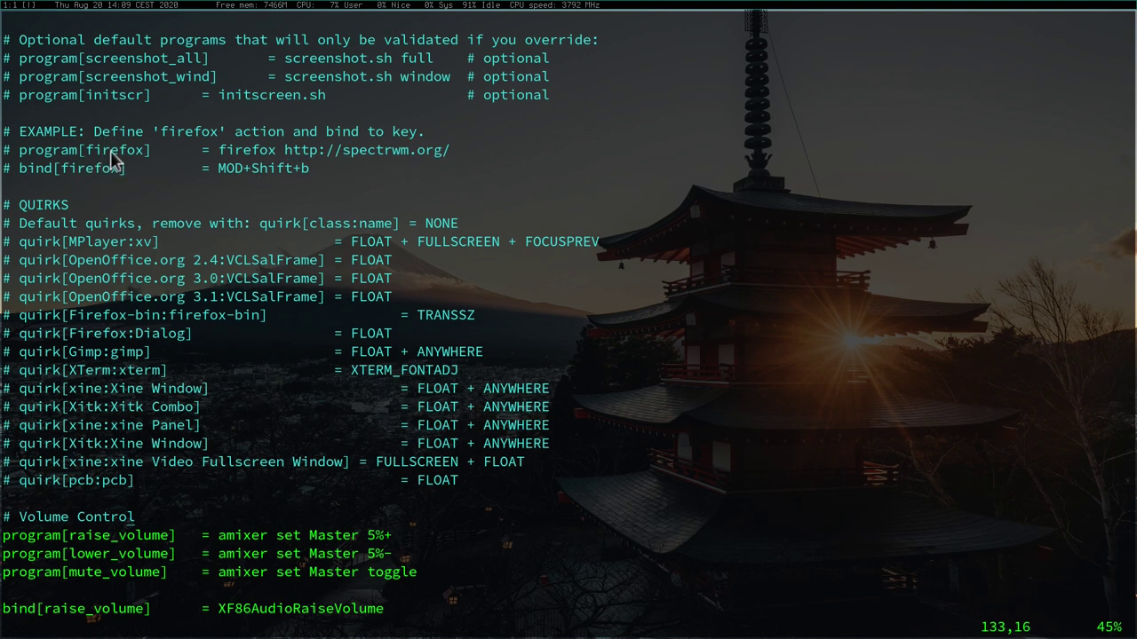
scroll(87, 204, up, 7)
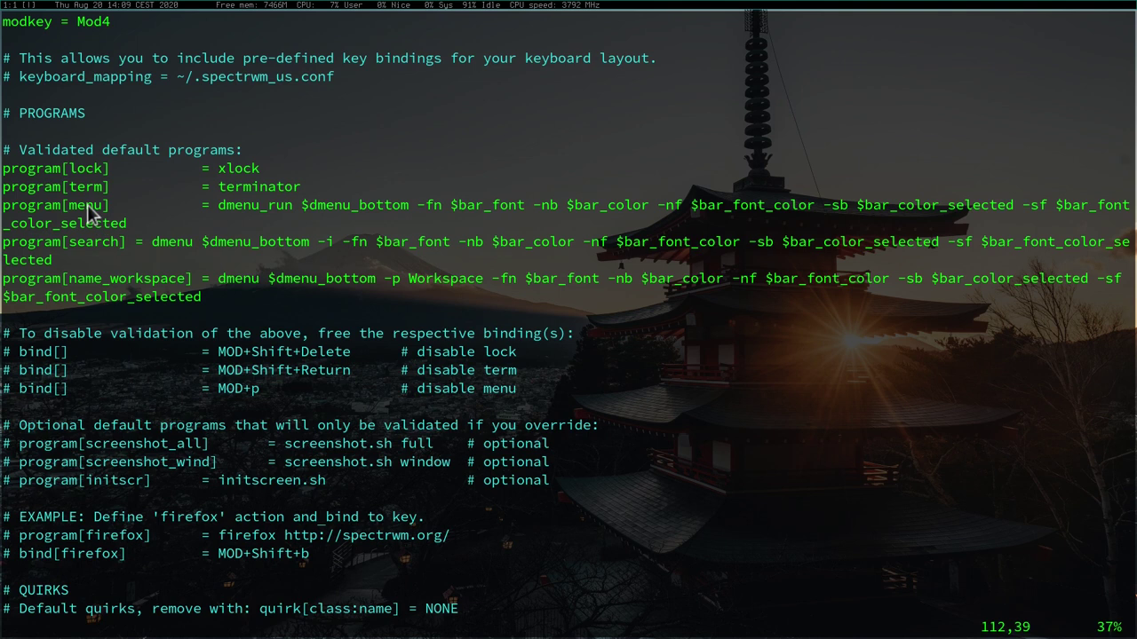
scroll(90, 202, up, 3)
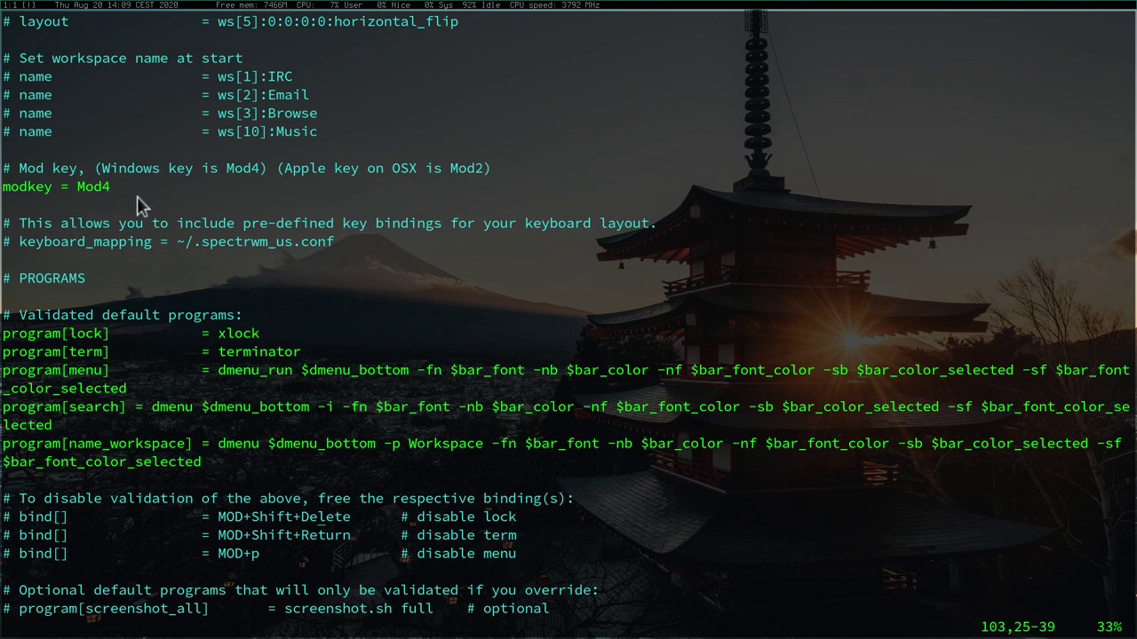
scroll(137, 206, up, 2)
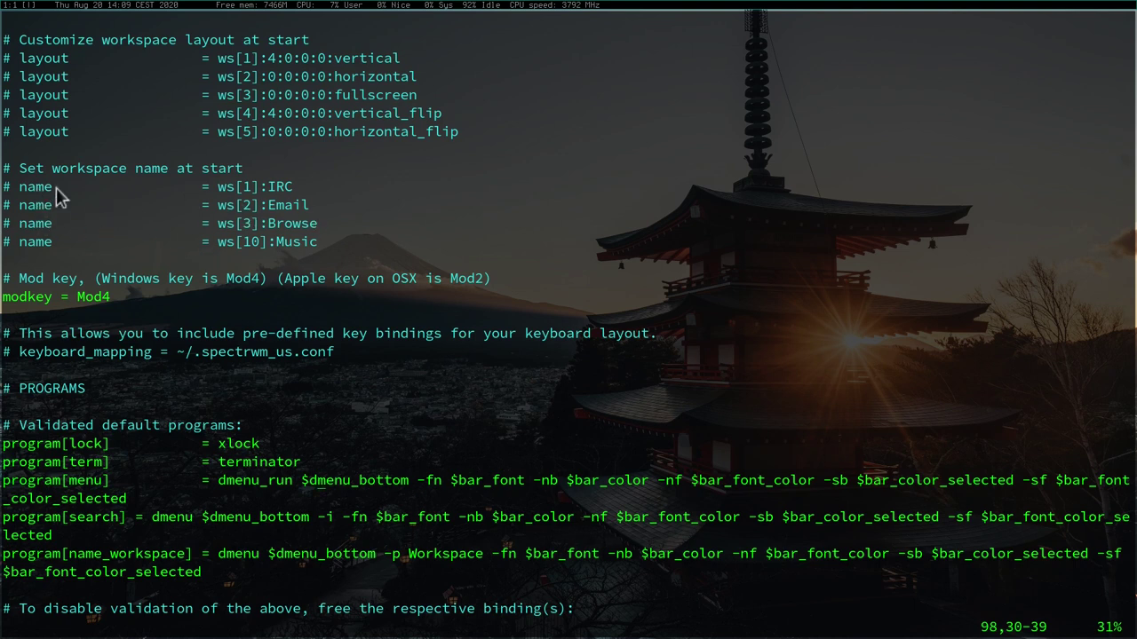
click(5, 189)
click(285, 188)
key(a)
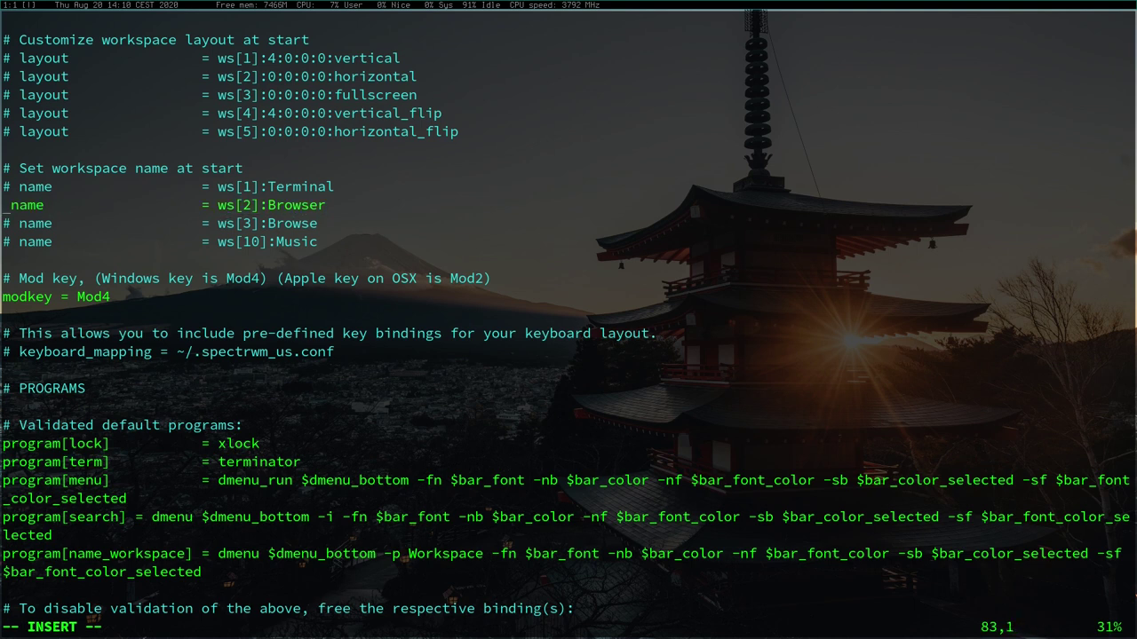
key(Delete)
key(Escape)
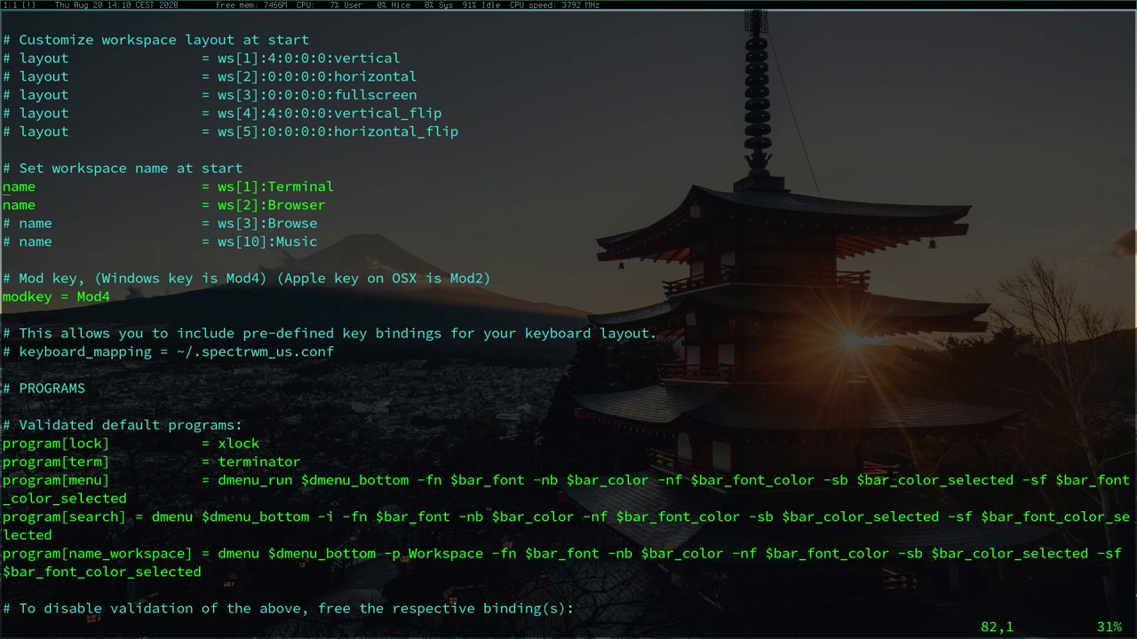
text(:w)
key(Return)
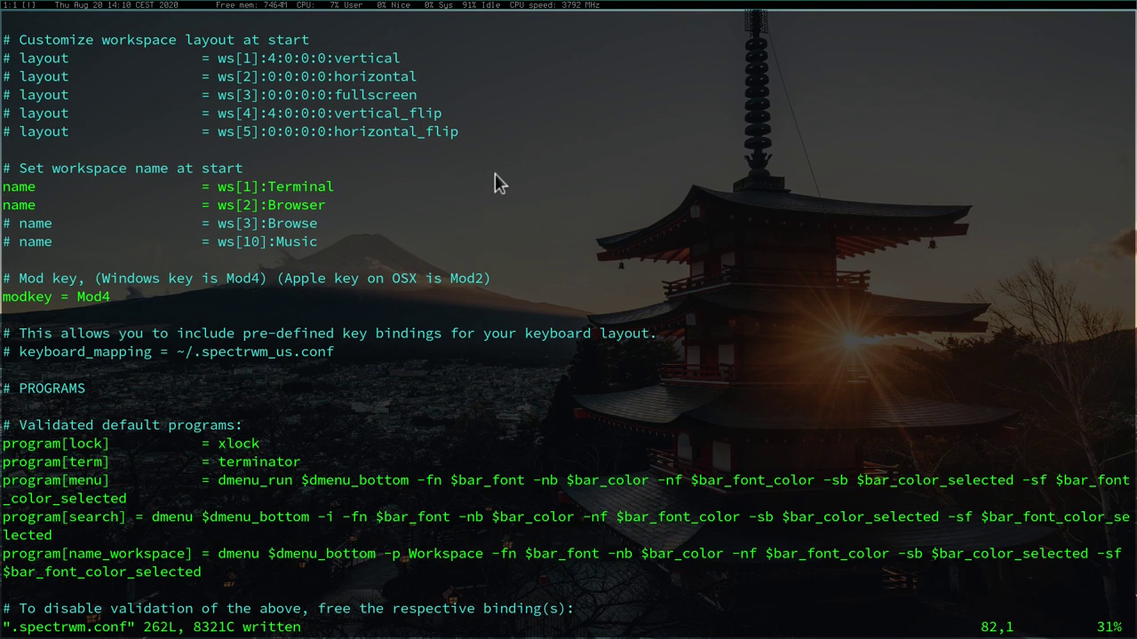
Step: Examine the workspace layout, autorun, region and status bar settings above the workspace names
scroll(495, 173, up, 2)
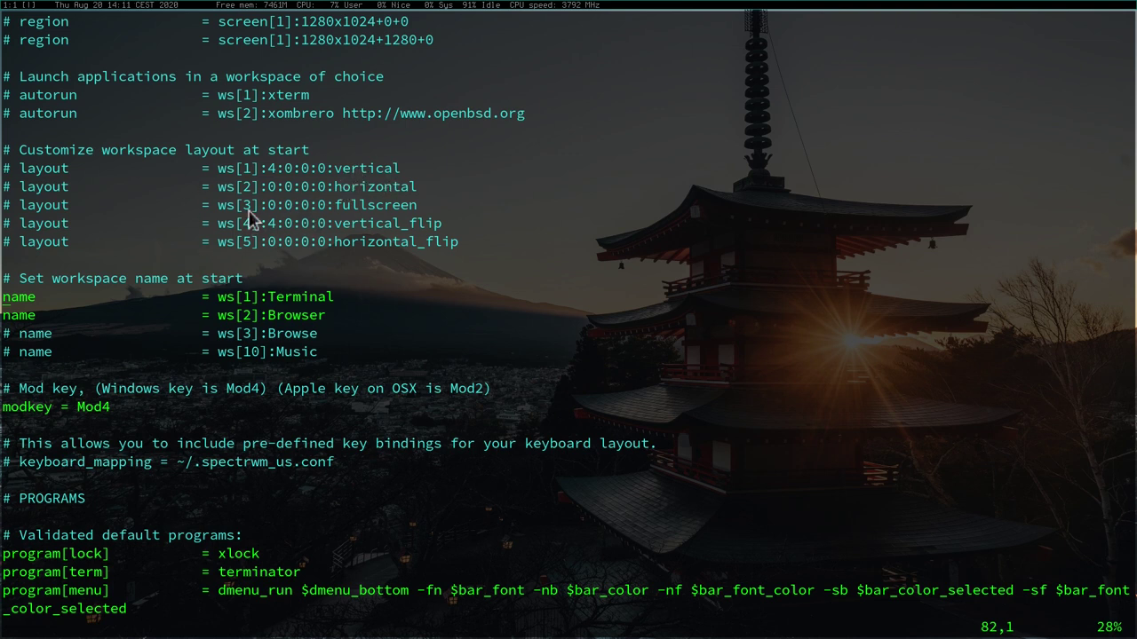
scroll(252, 217, up, 2)
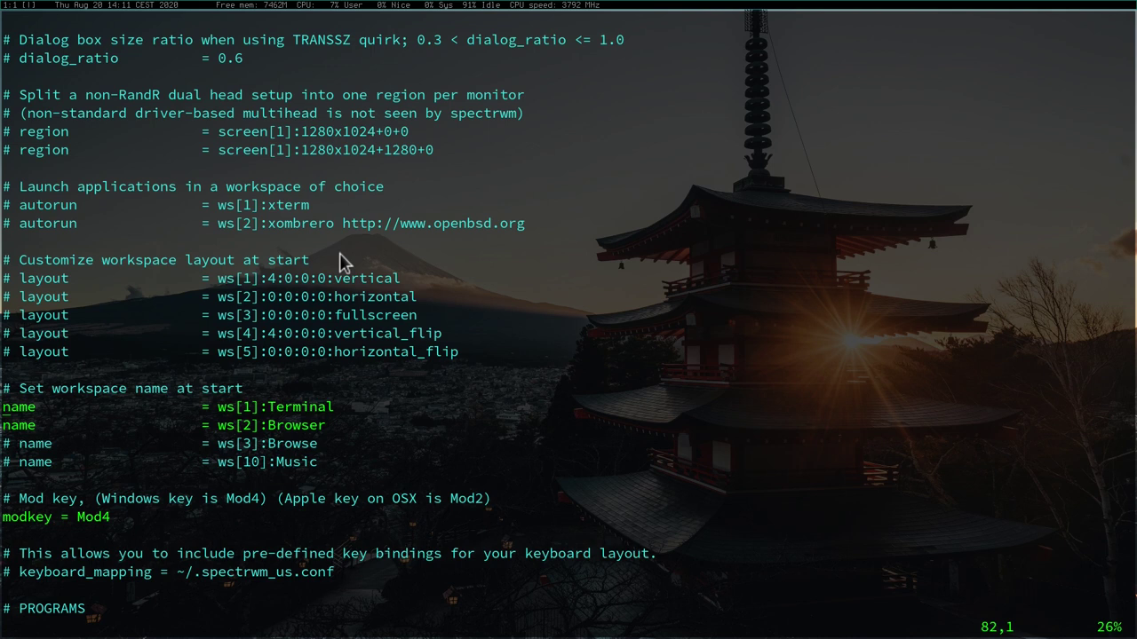
scroll(247, 267, up, 7)
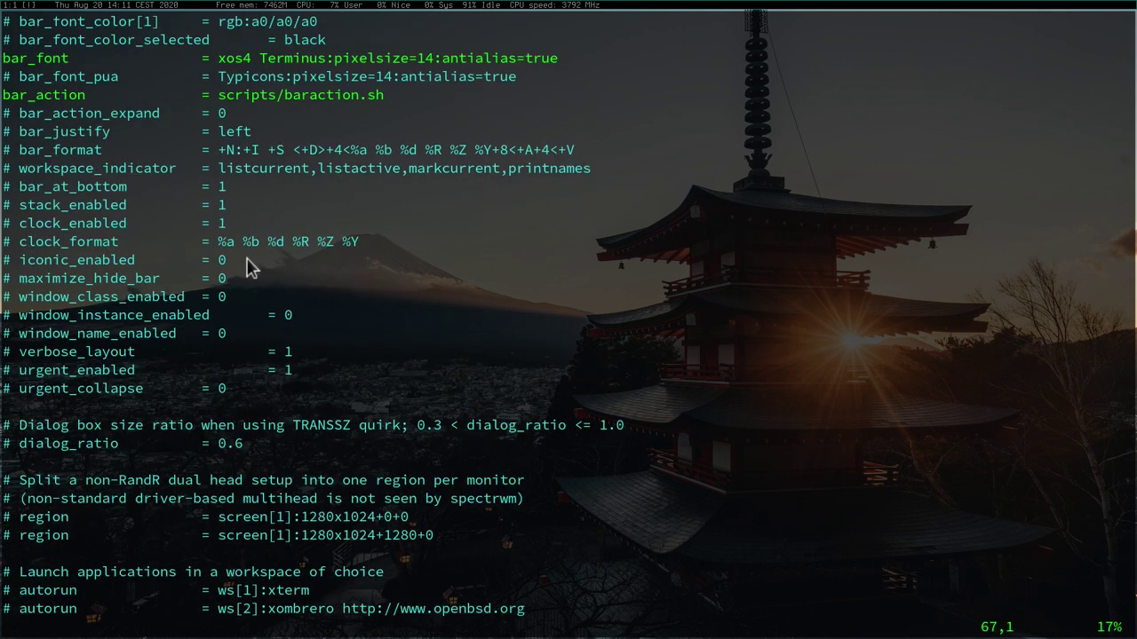
Step: Switch to the empty workspace 2 and launch the Chromium browser there
scroll(247, 266, up, 2)
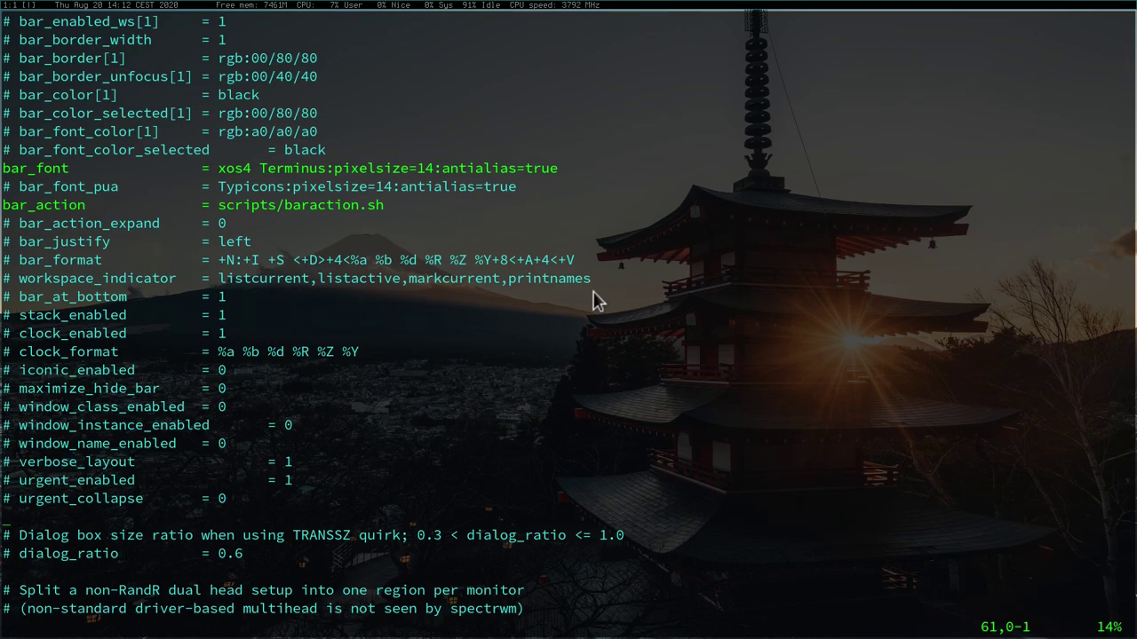
key(alt+x)
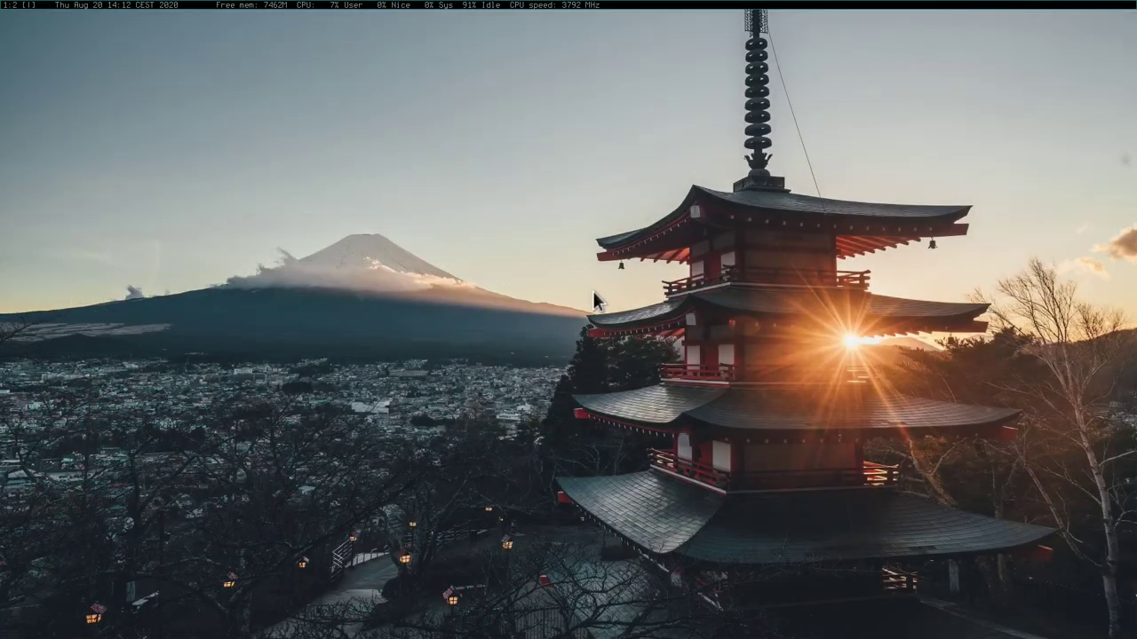
key(alt+p)
text(ch)
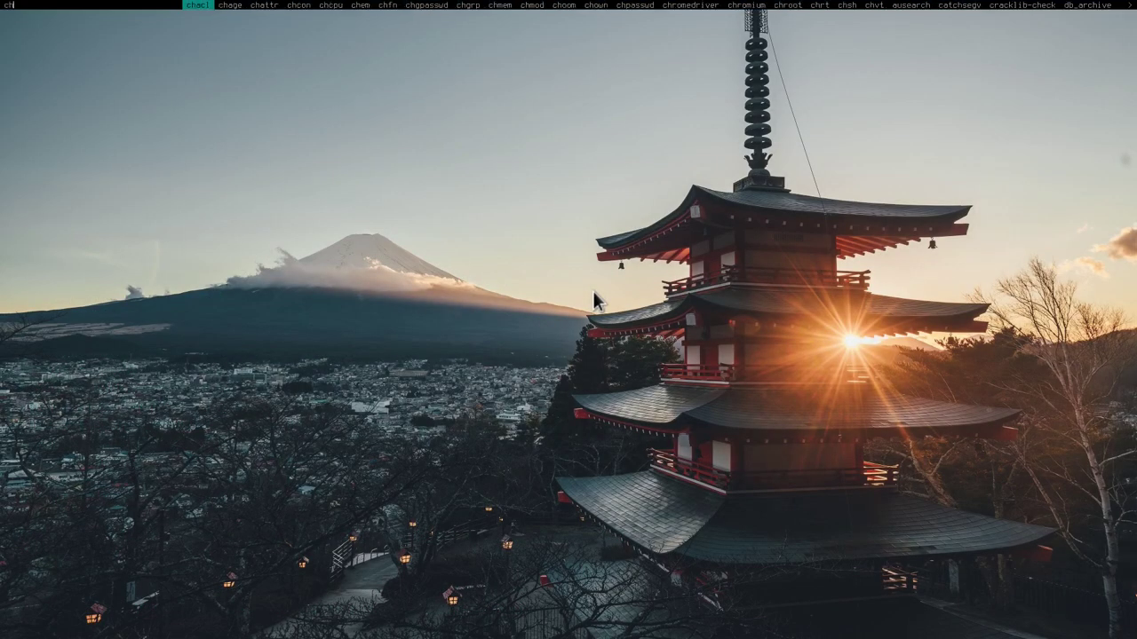
text(ro)
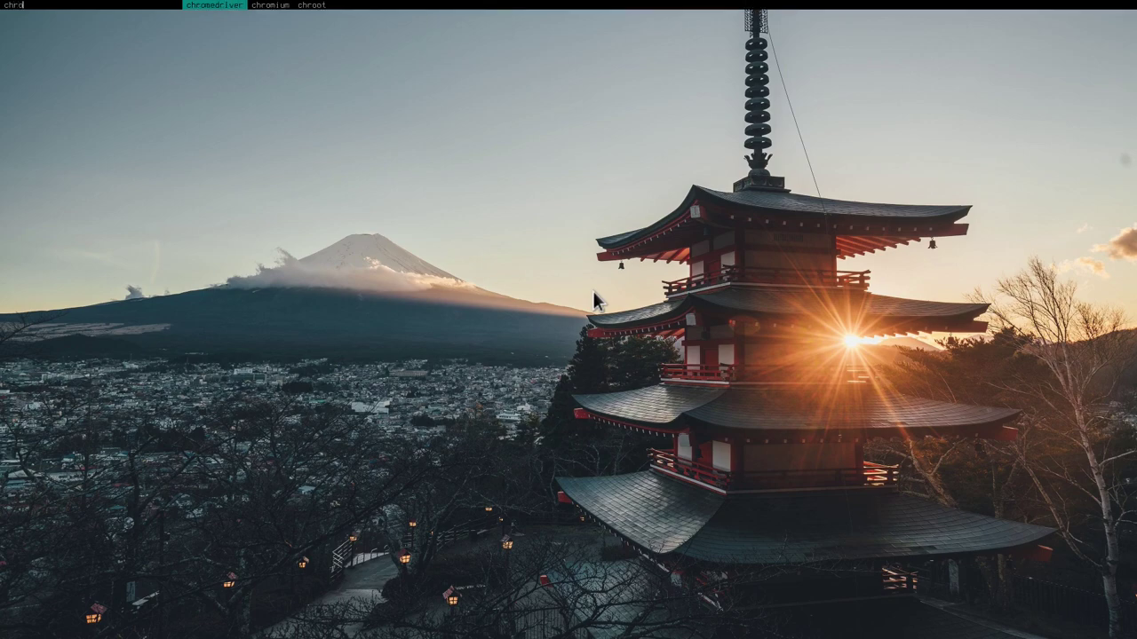
key(Return)
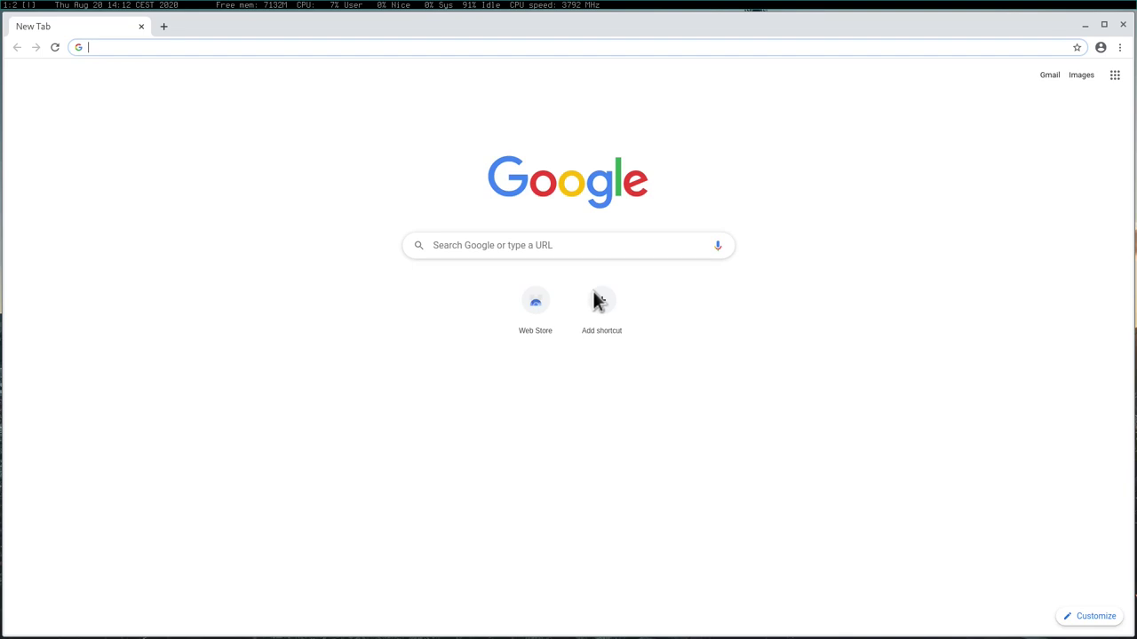
Step: Search Google for spectrwm manual and open the Configuration Files section of the ManKier man page
text(spe)
key(Return)
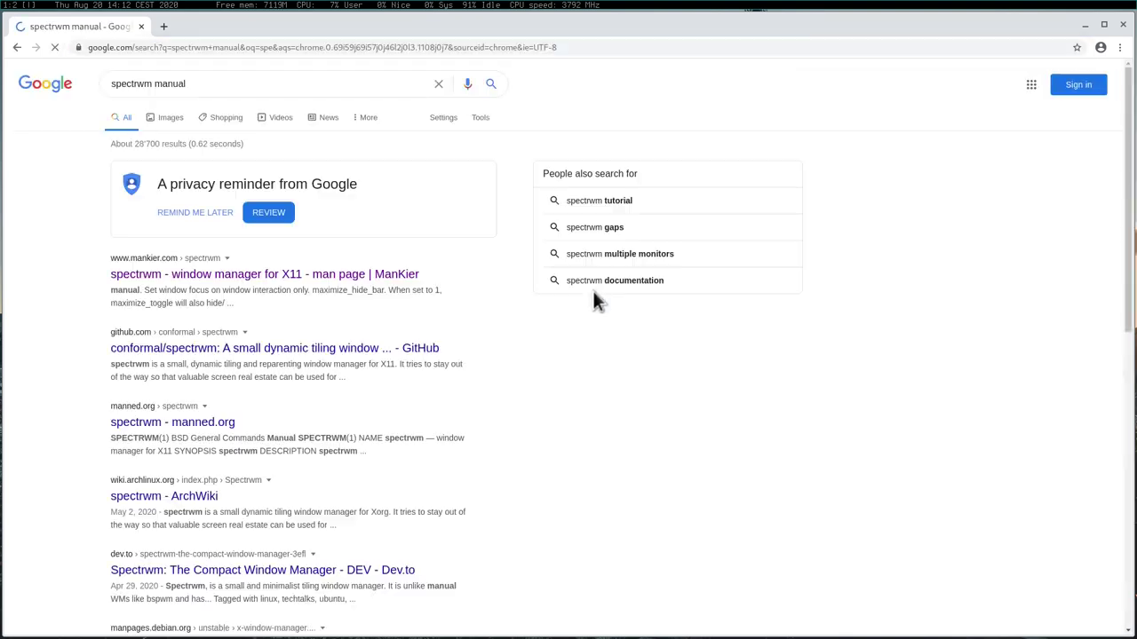
click(198, 274)
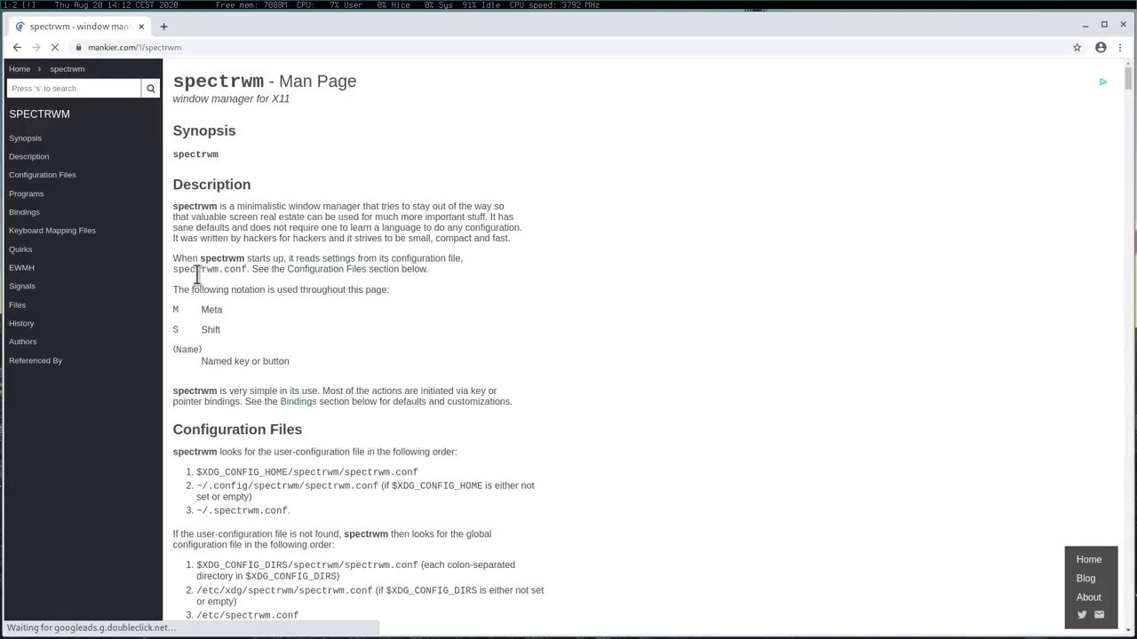
click(40, 177)
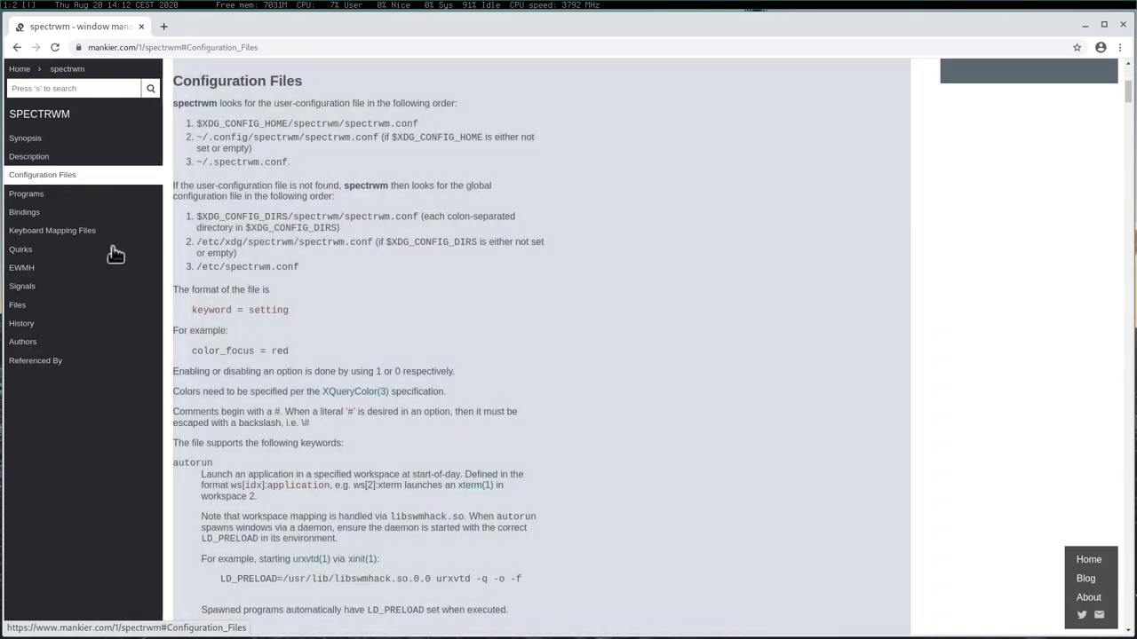
Step: Read the man page's status bar options, from the bar colors and bar_font to the bar_format character sequences
scroll(357, 349, down, 3)
scroll(358, 352, down, 9)
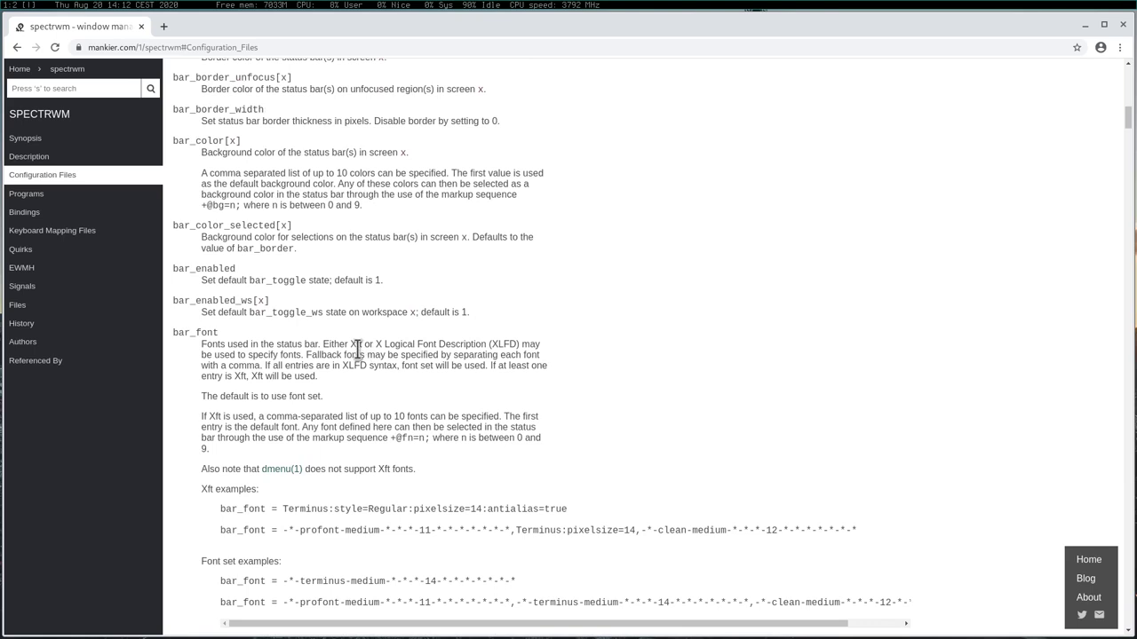
scroll(278, 164, up, 1)
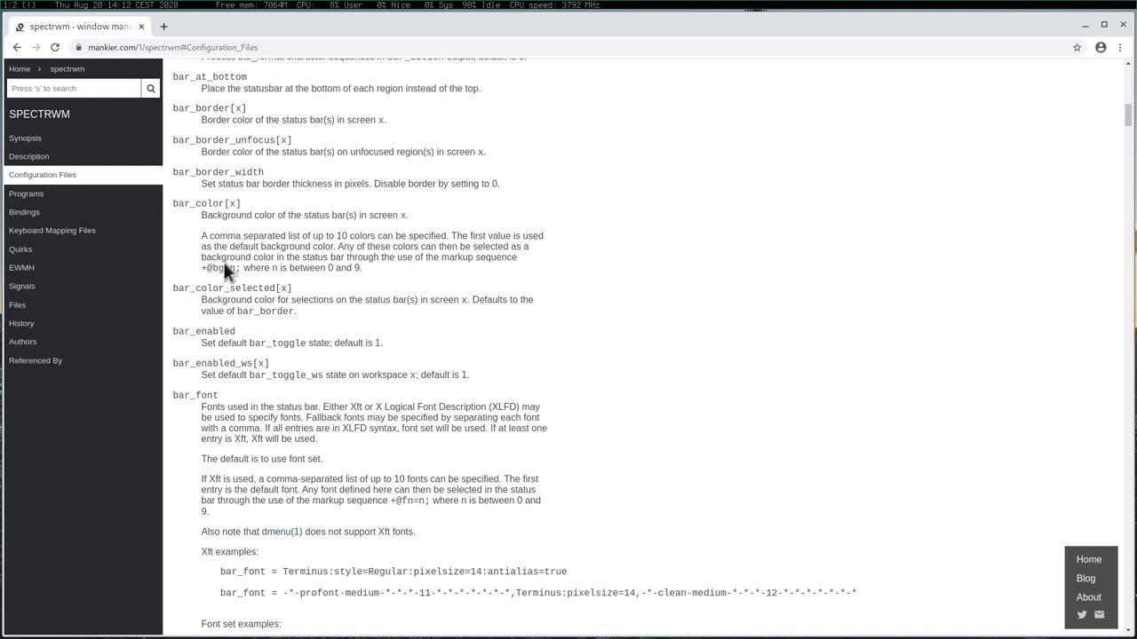
scroll(353, 289, down, 4)
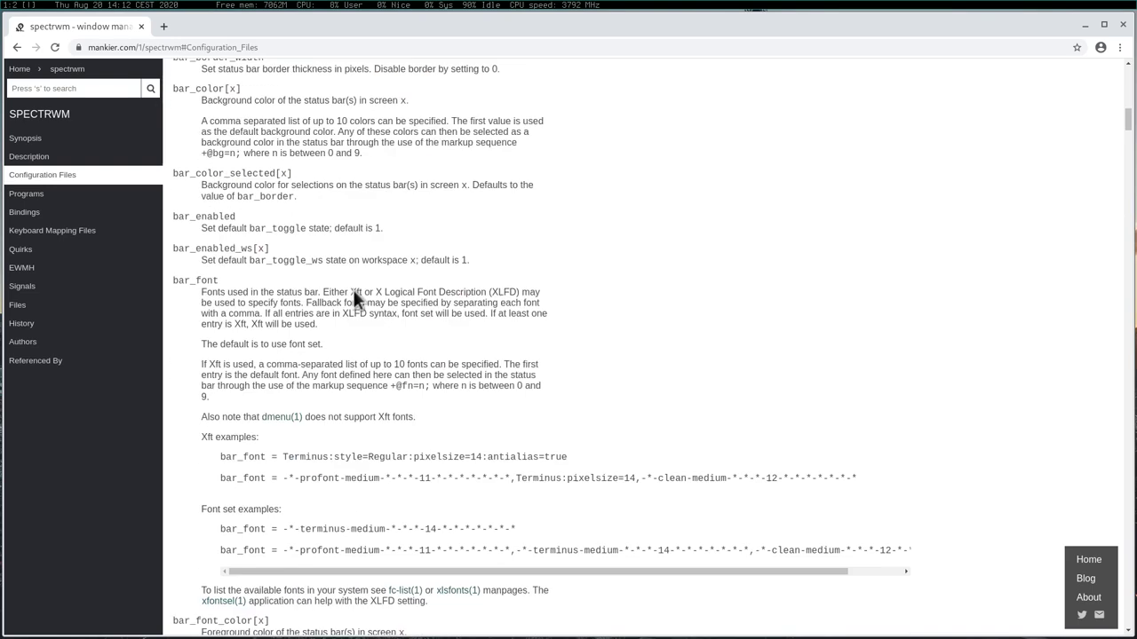
scroll(352, 289, down, 3)
scroll(353, 289, down, 1)
scroll(352, 289, down, 2)
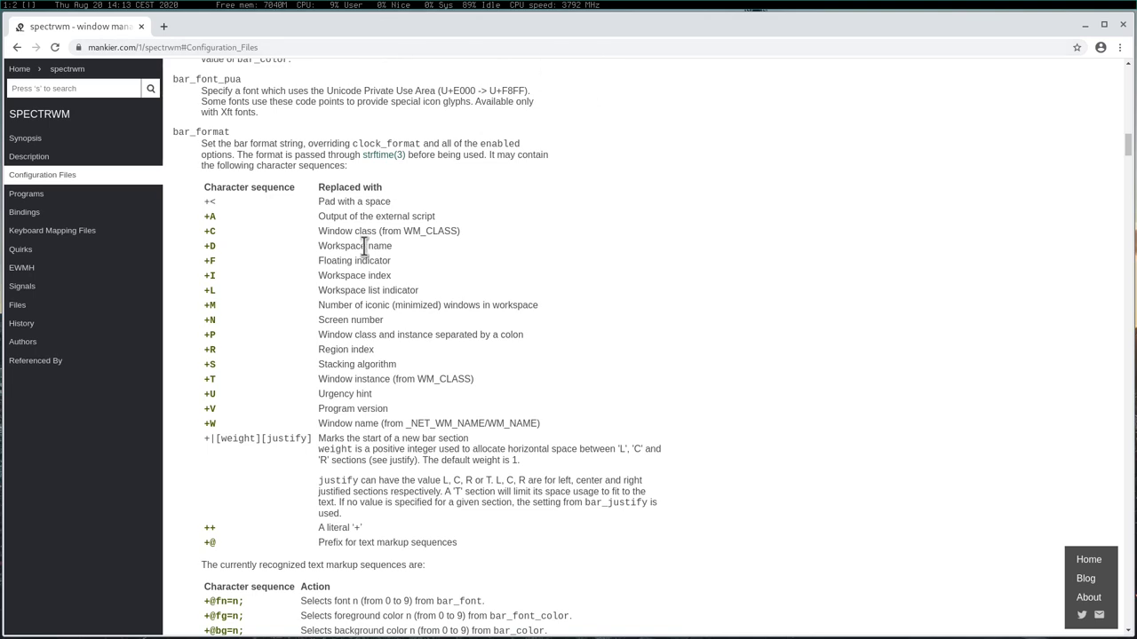
Step: Return to workspace 1, quit the configuration file and open scripts/baraction.sh in Vim
key(alt+1)
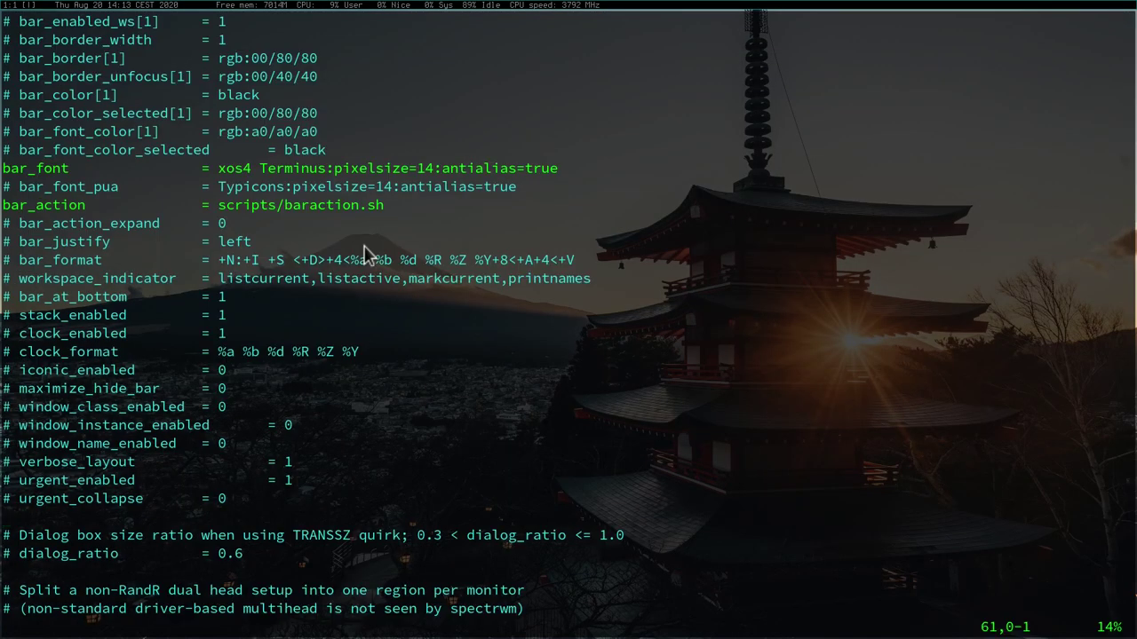
text(:q)
key(Return)
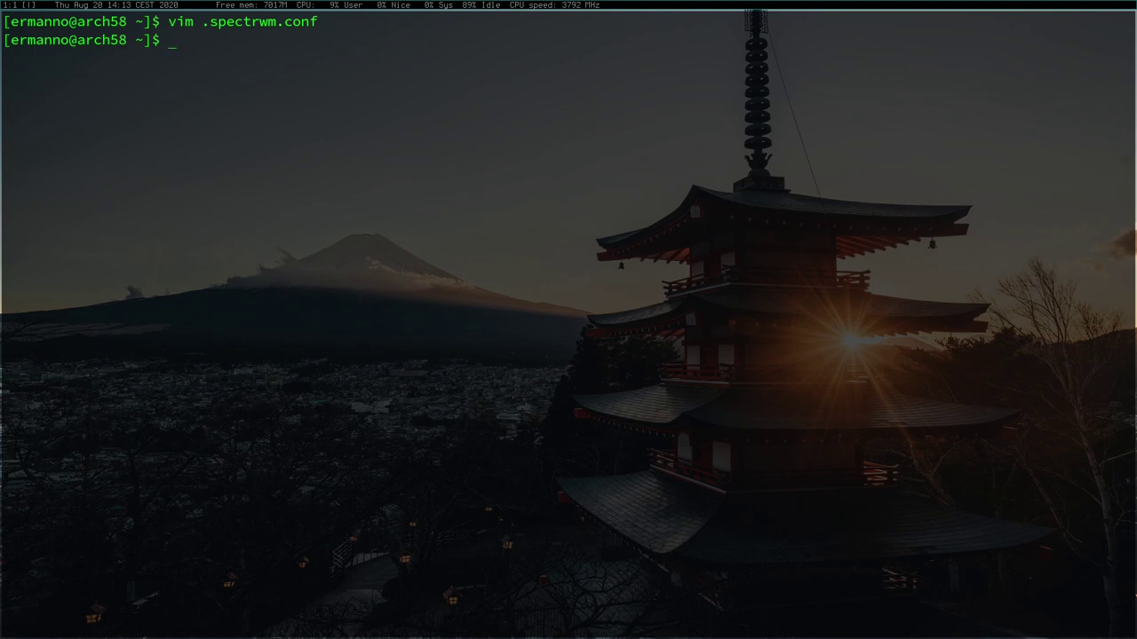
text(vim scripts/b)
key(Tab)
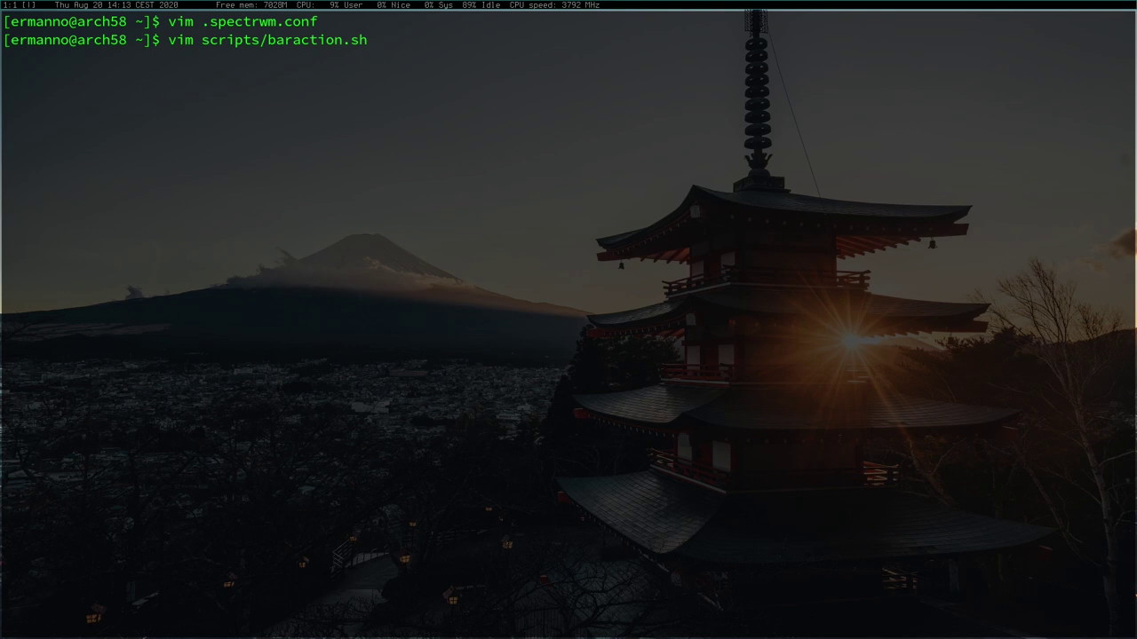
key(Return)
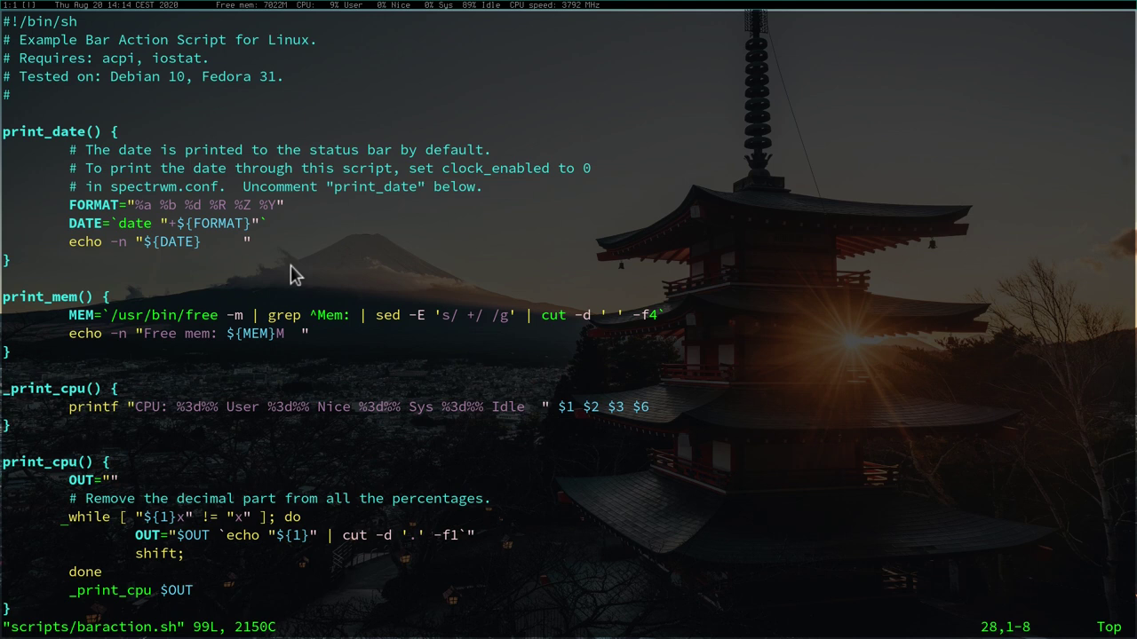
Step: Examine the date, memory, CPU and battery functions in baraction.sh and the loop at its end that calls them
scroll(295, 273, down, 2)
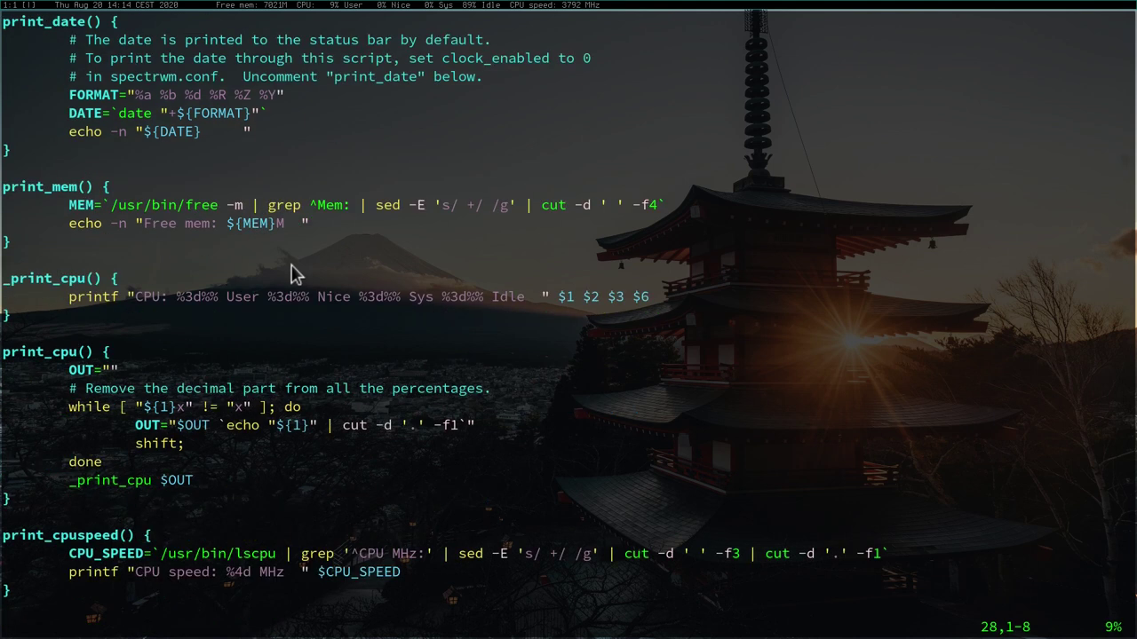
scroll(295, 274, up, 1)
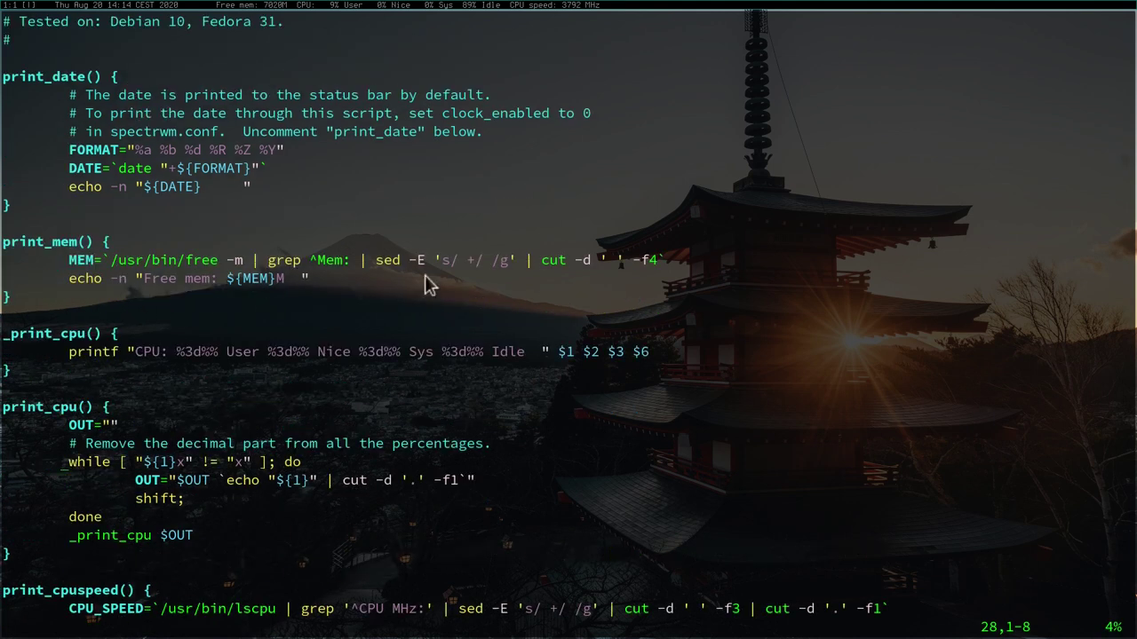
scroll(252, 308, down, 3)
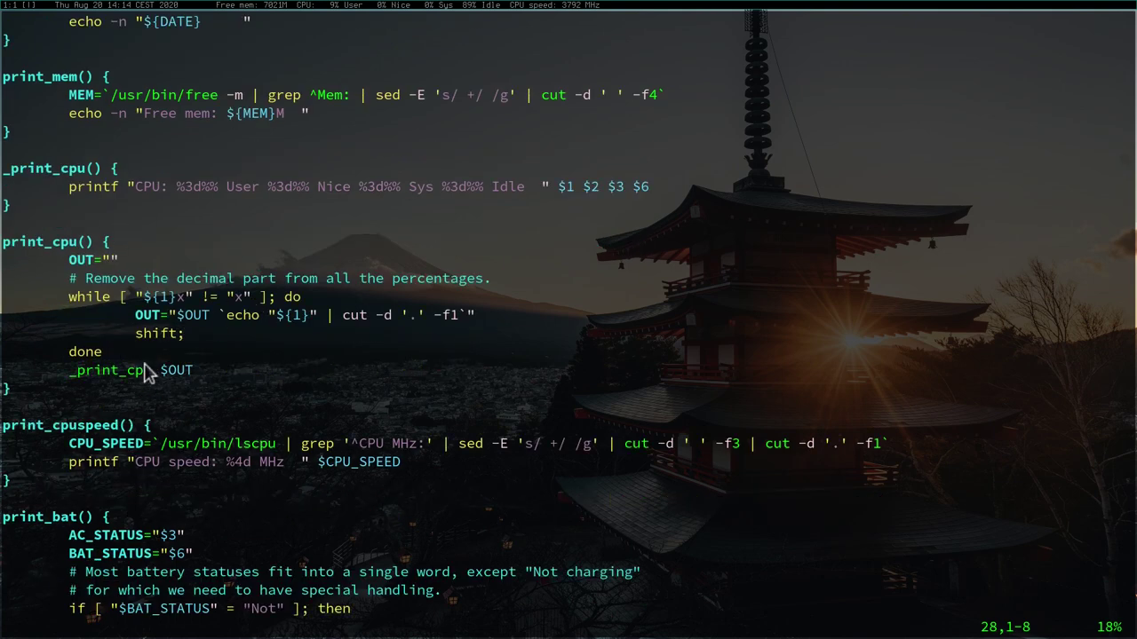
scroll(252, 333, down, 15)
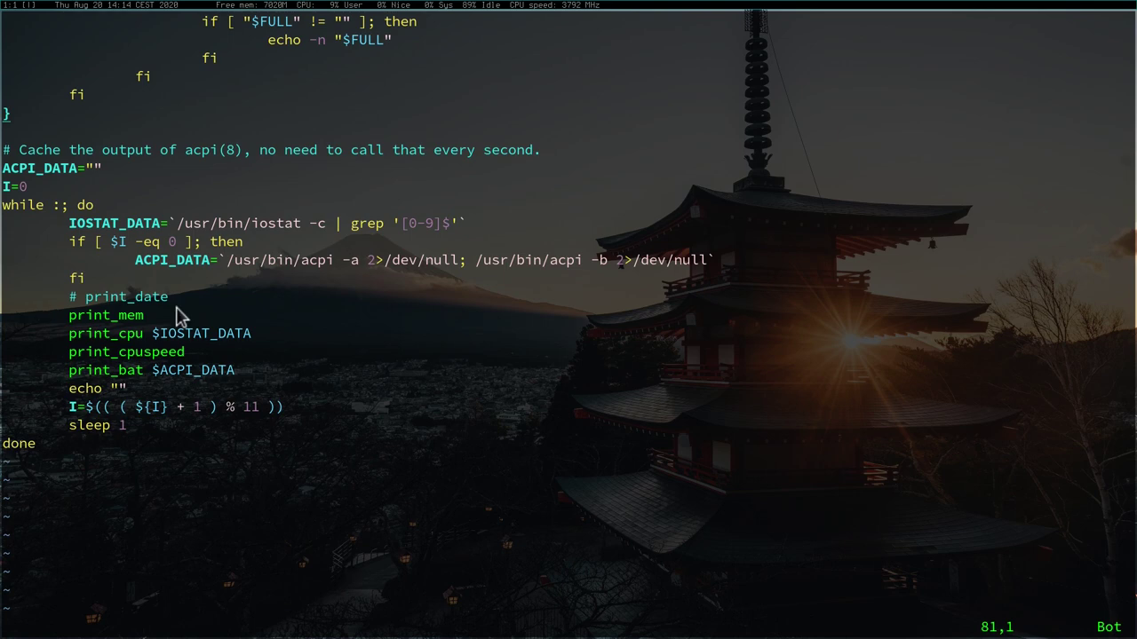
scroll(114, 272, up, 12)
scroll(114, 275, up, 7)
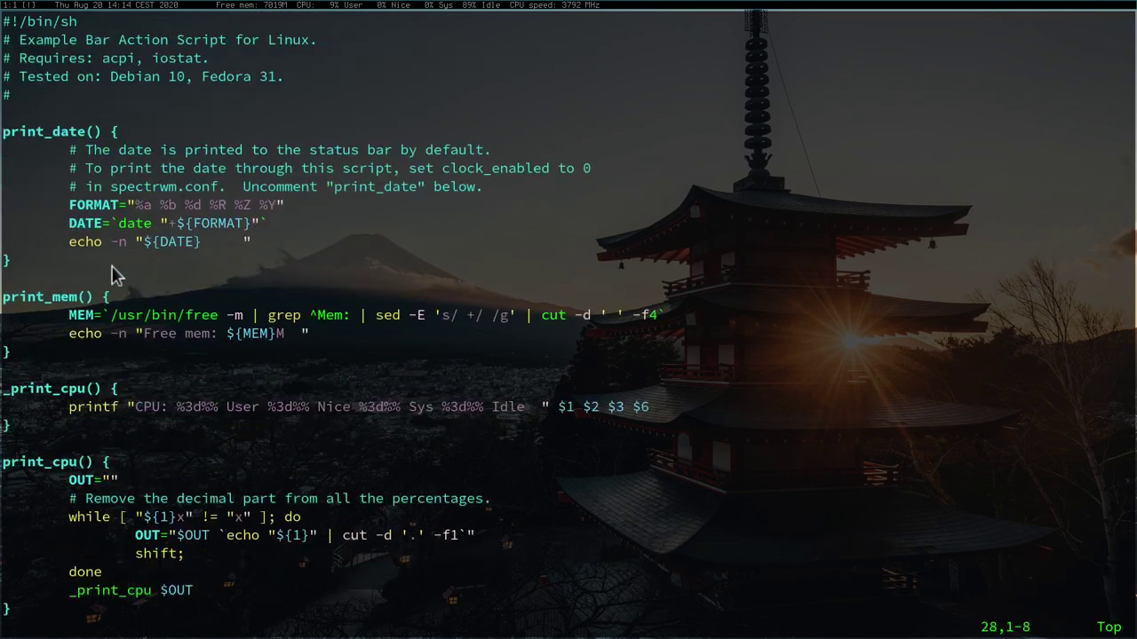
click(113, 266)
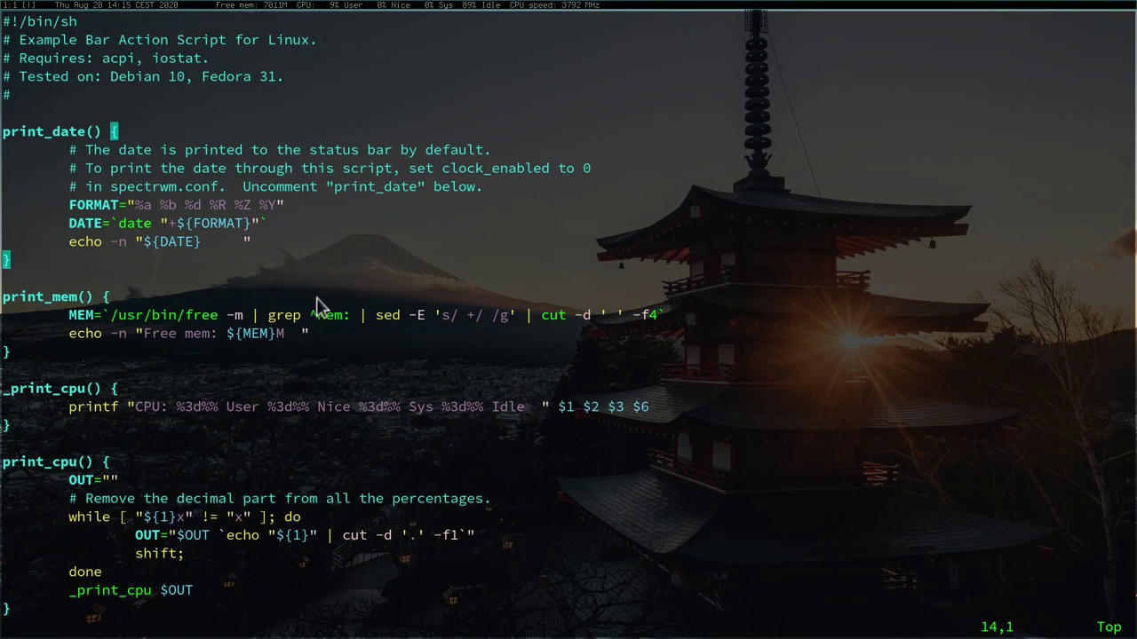
Step: Add a vol() function between print_cpuspeed and print_bat that reads the Master volume with amixer, awk and sed and echoes "VOL: $vol"
scroll(319, 303, down, 4)
scroll(320, 304, down, 3)
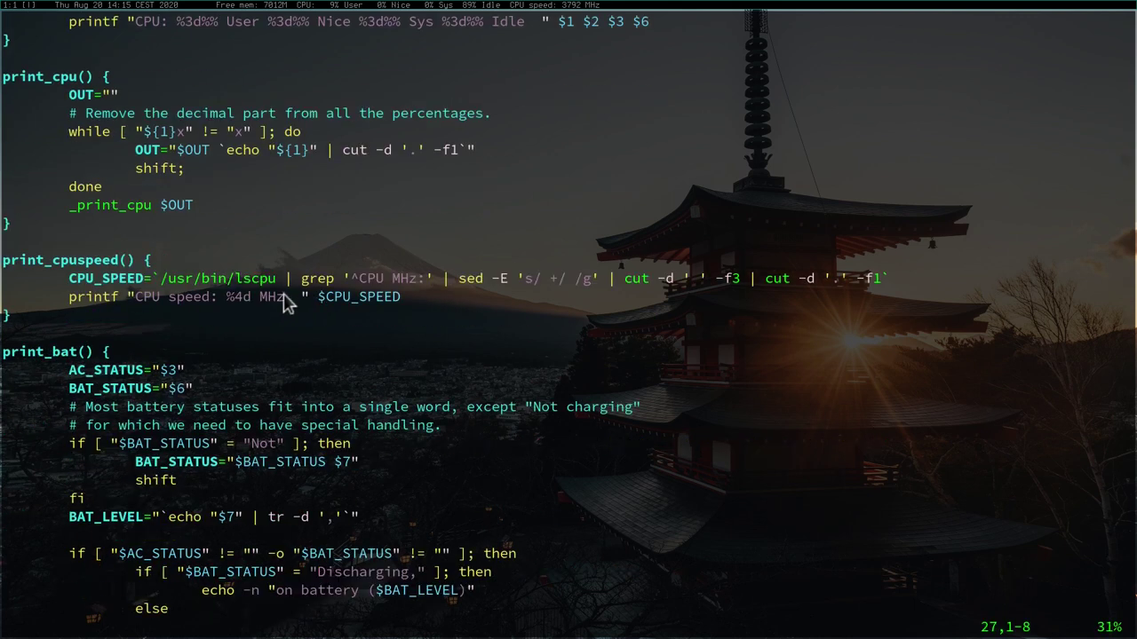
click(11, 335)
key(i)
key(Return)
key(Return)
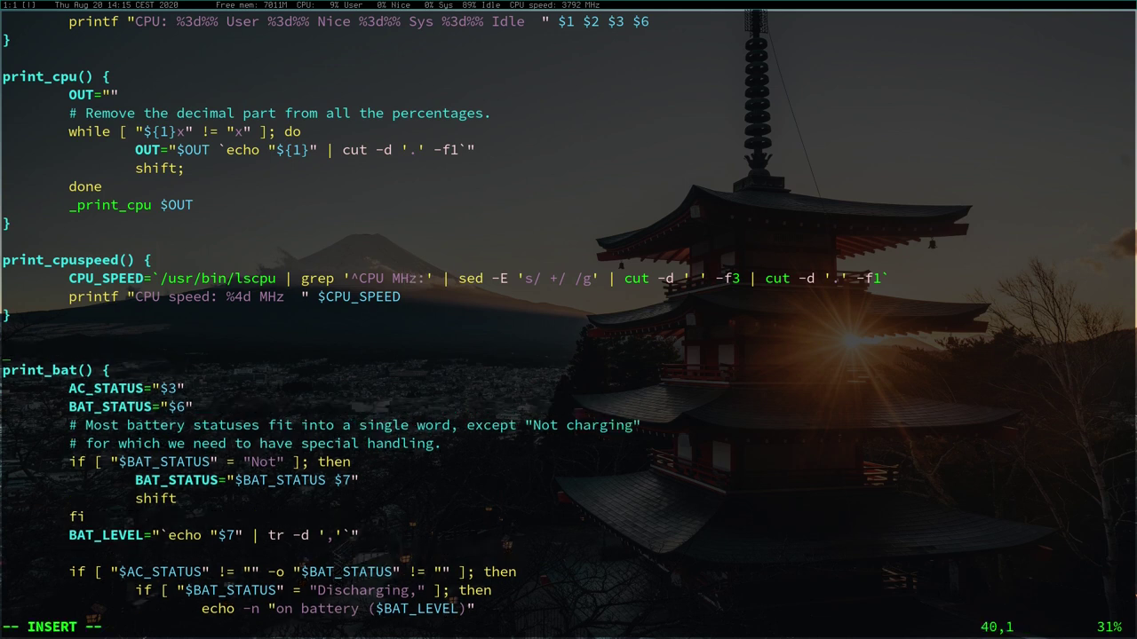
key(Up)
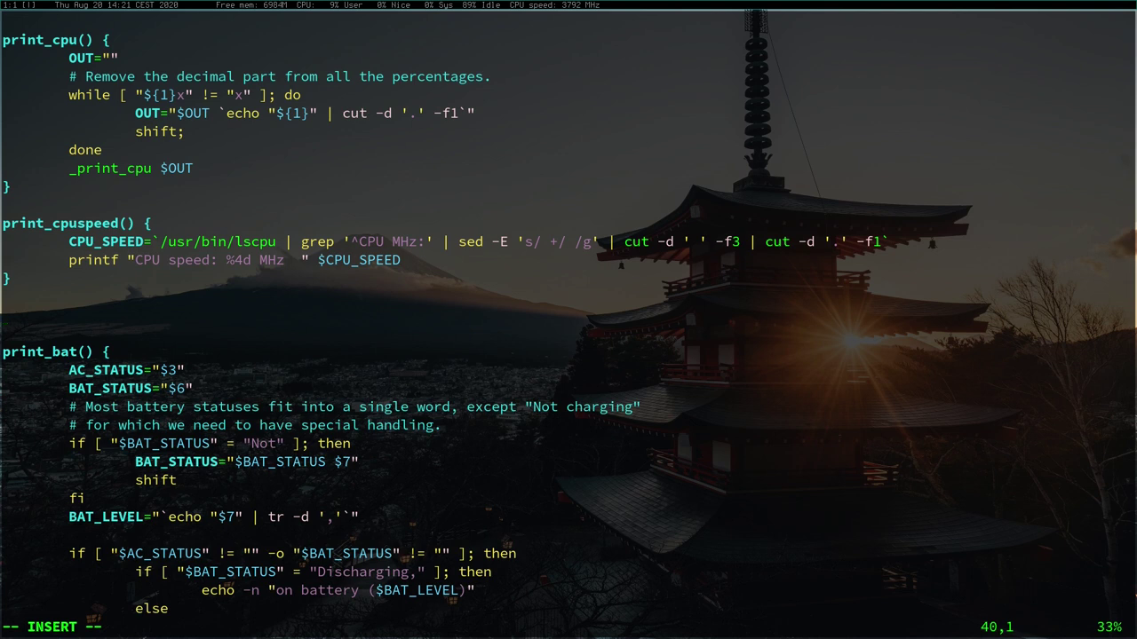
text(vol() {)
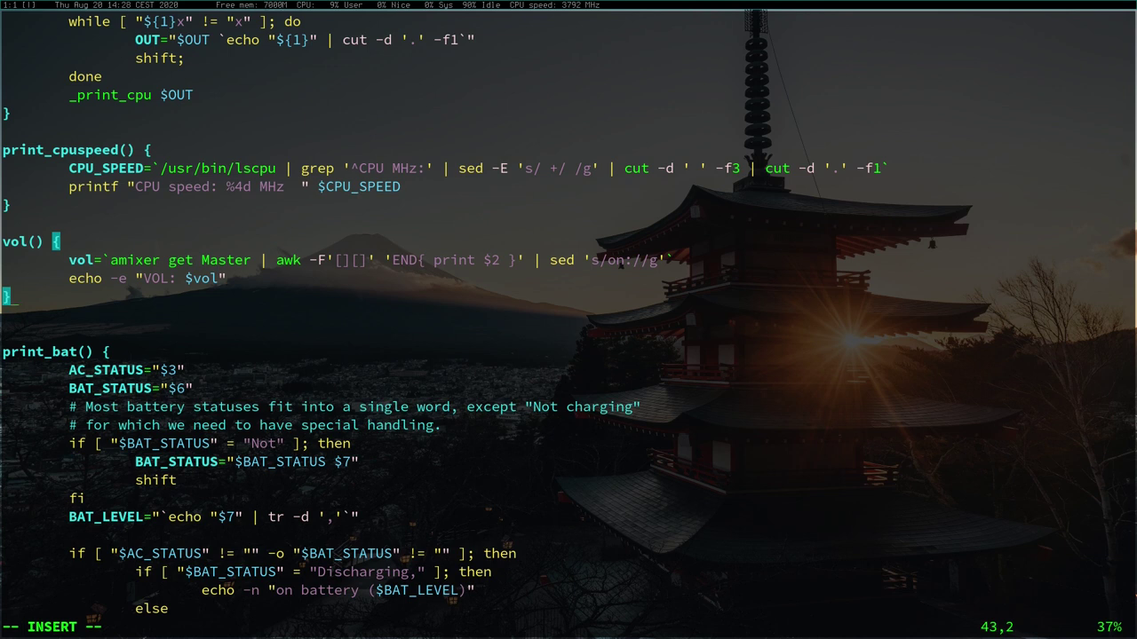
Step: Change the empty echo in the script's final loop to echo "$(vol)", and save and close baraction.sh
key(Down)
key(Down)
key(Down)
key(Down)
key(Down)
key(Down)
key(Down)
key(Down)
key(Down)
key(Down)
key(Down)
key(Down)
key(Down)
key(Down)
key(Down)
key(Down)
key(Down)
key(Down)
key(Down)
key(Down)
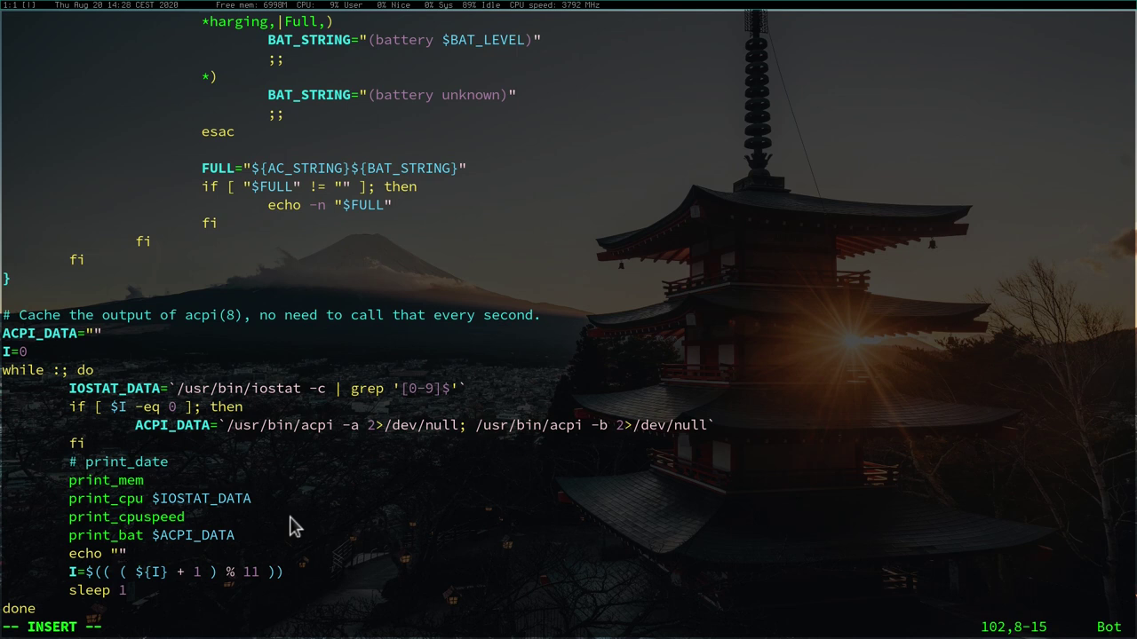
text($(vol))
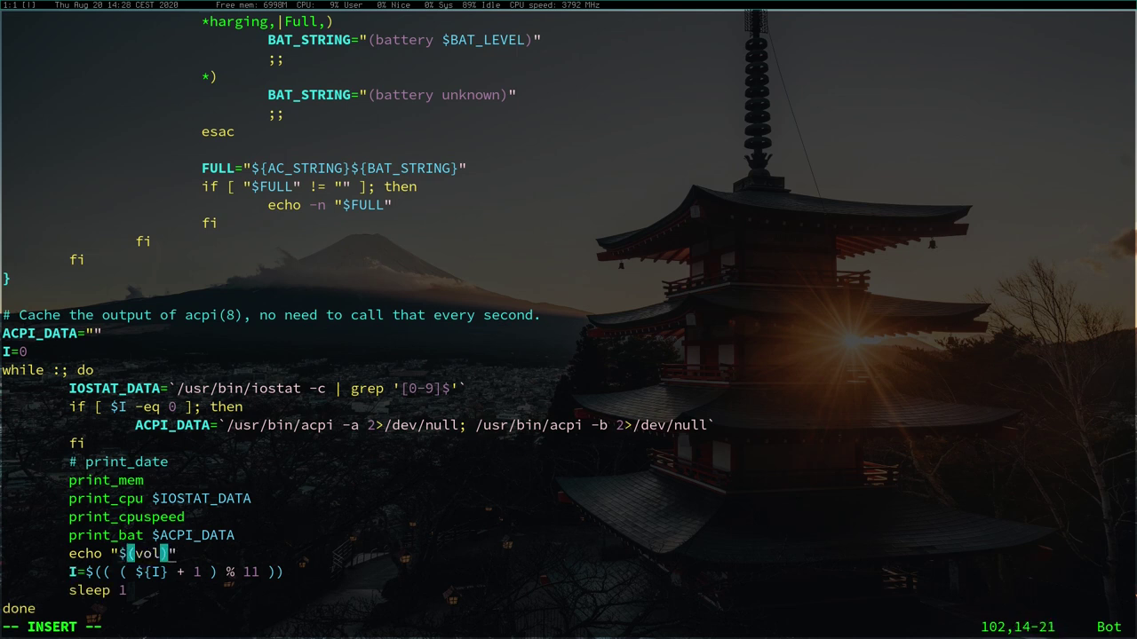
key(Escape)
text(:wq)
key(Return)
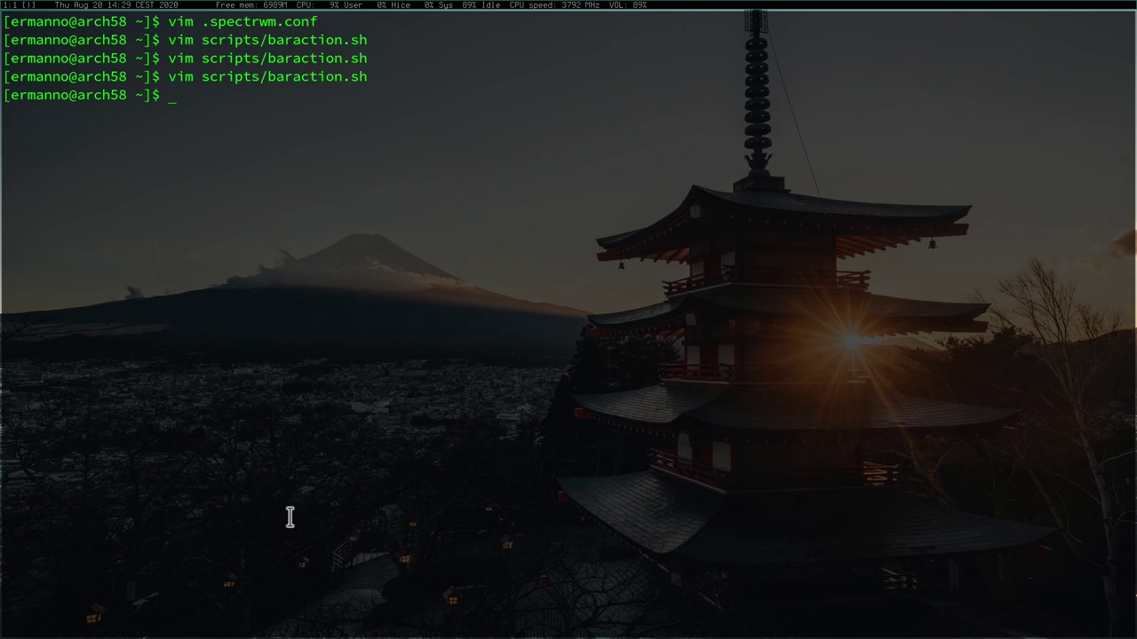
Step: Reopen .spectrwm.conf in Vim and uncomment the bar_format line
text(vim .sp)
key(Tab)
key(Return)
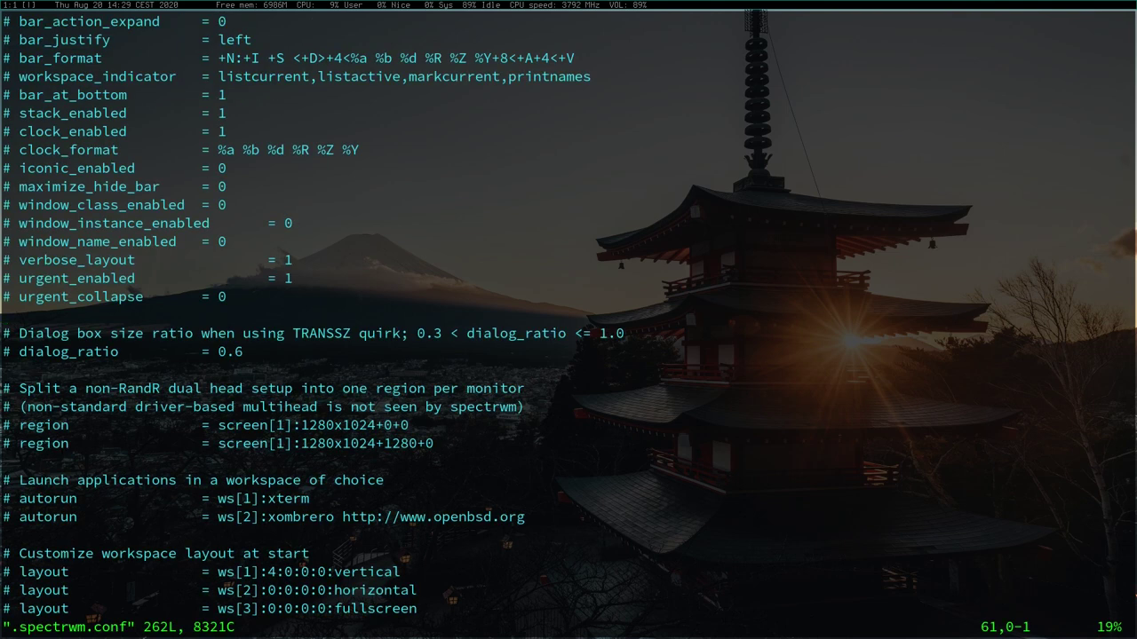
scroll(170, 267, up, 2)
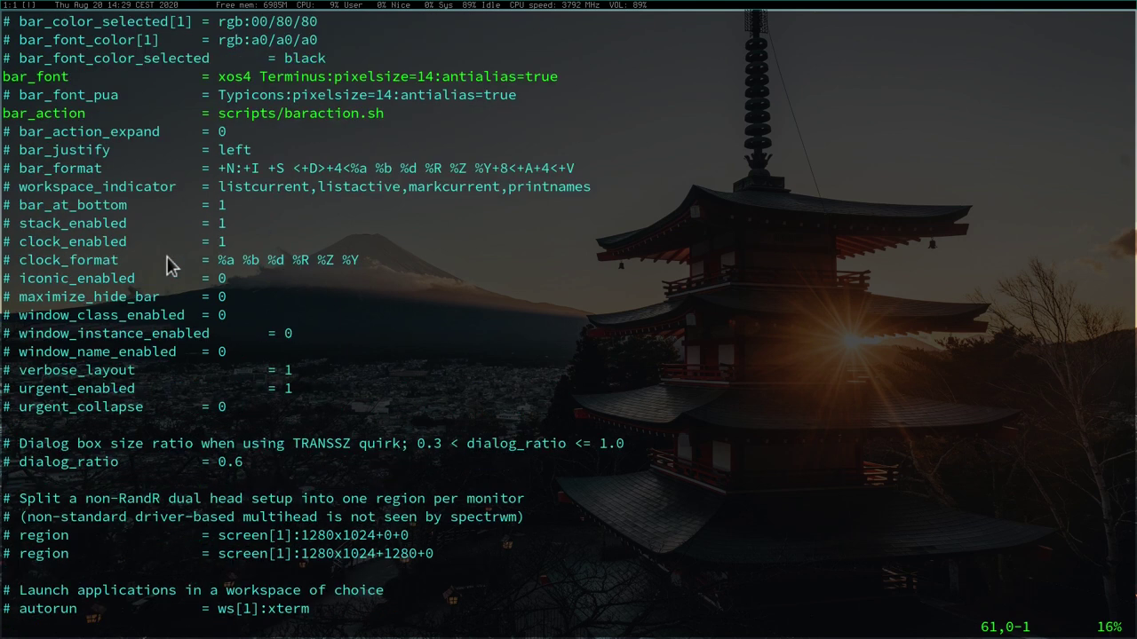
click(11, 171)
key(i)
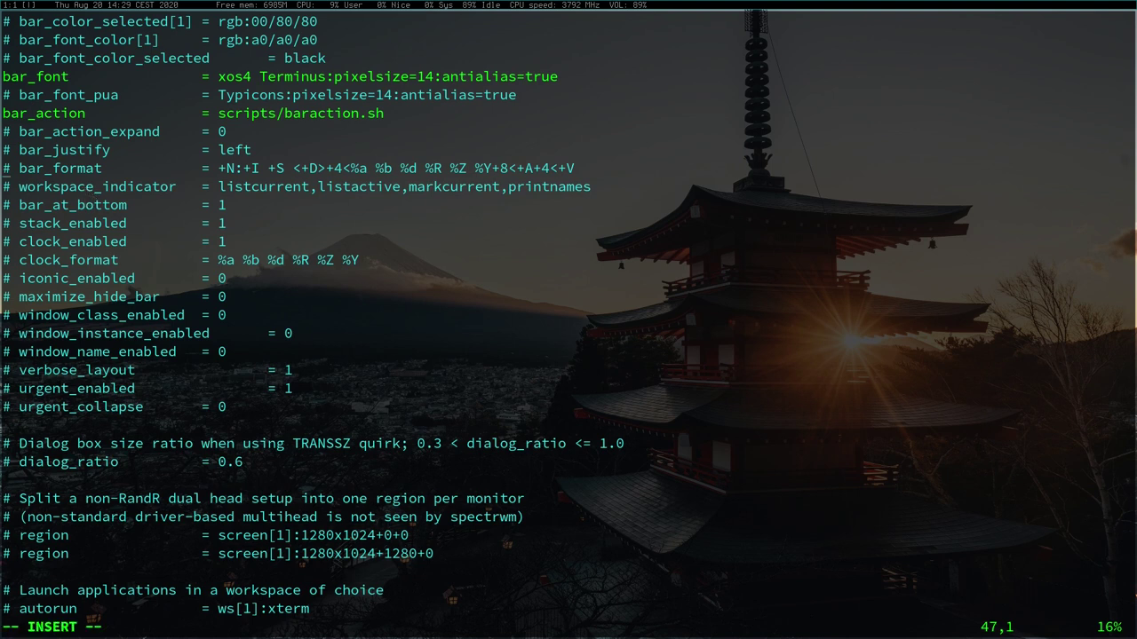
key(Delete)
key(Delete)
Step: Place the cursor after +N in the bar_format value and check the character sequences on the man page in workspace 2
click(238, 168)
click(230, 168)
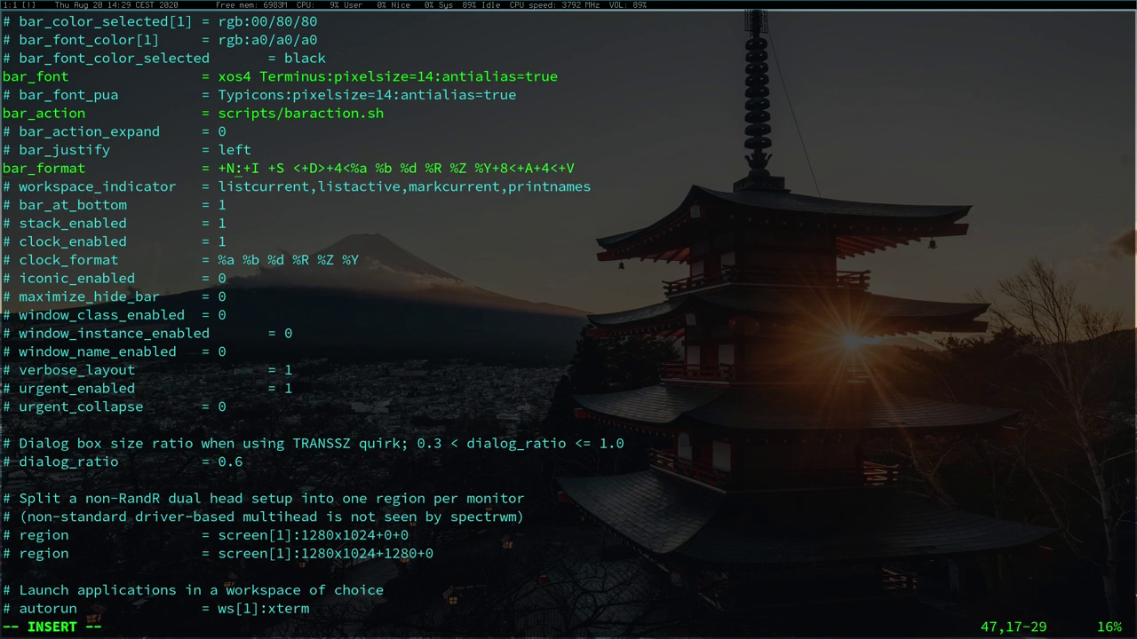
key(Left)
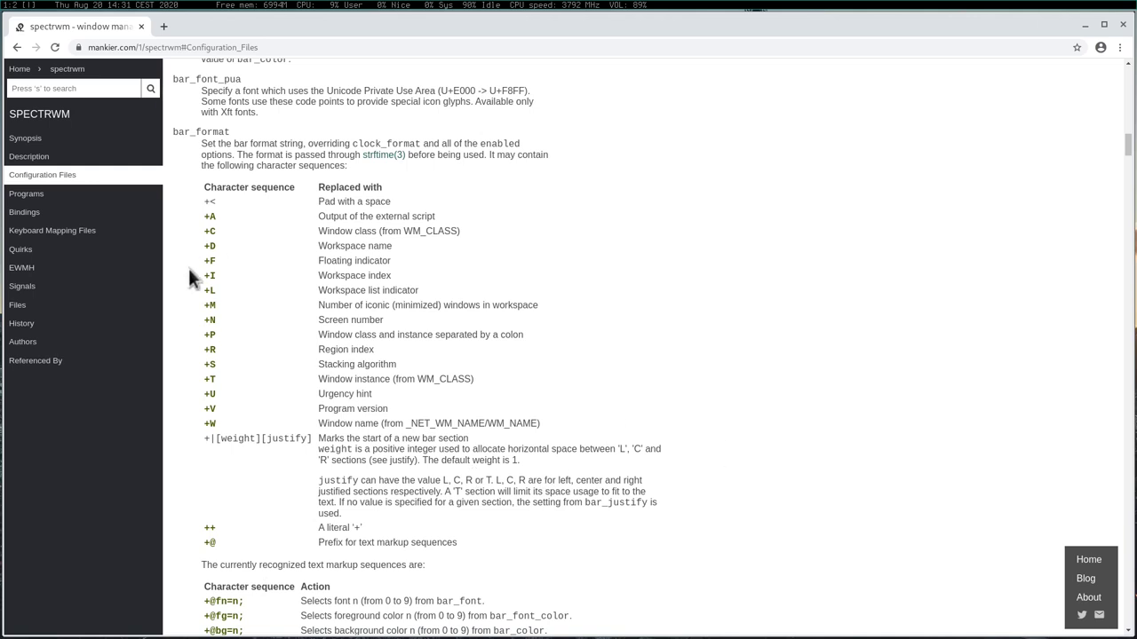
key(alt+1)
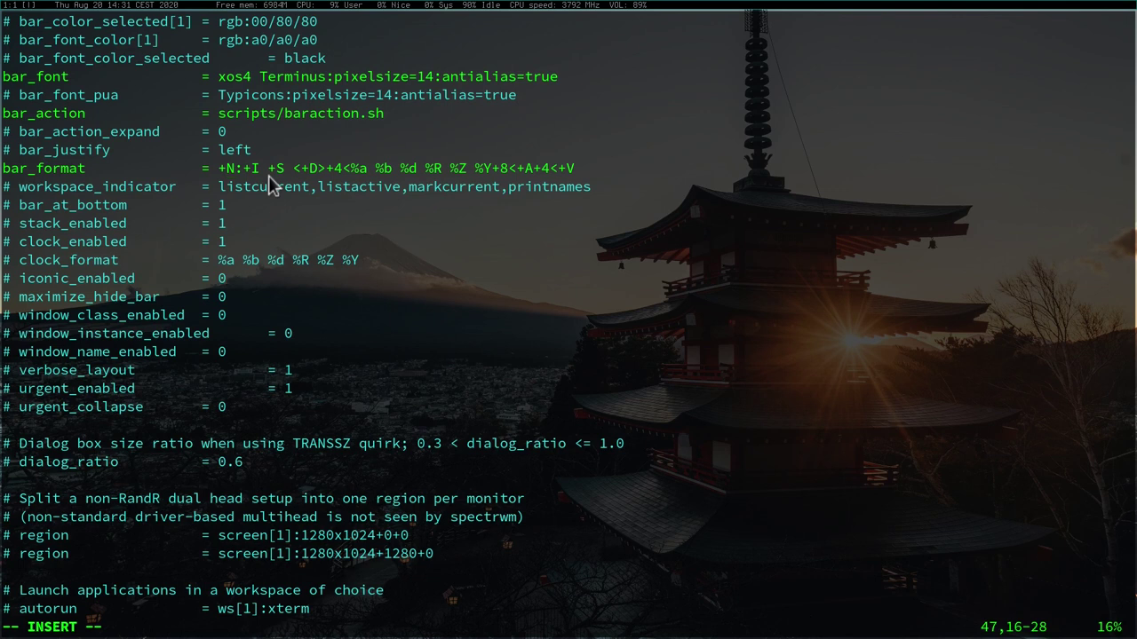
Step: Insert a left-justified bar section and padding before the screen number so that bar_format begins with +|L+1<+N, consulting the man page
text(|)
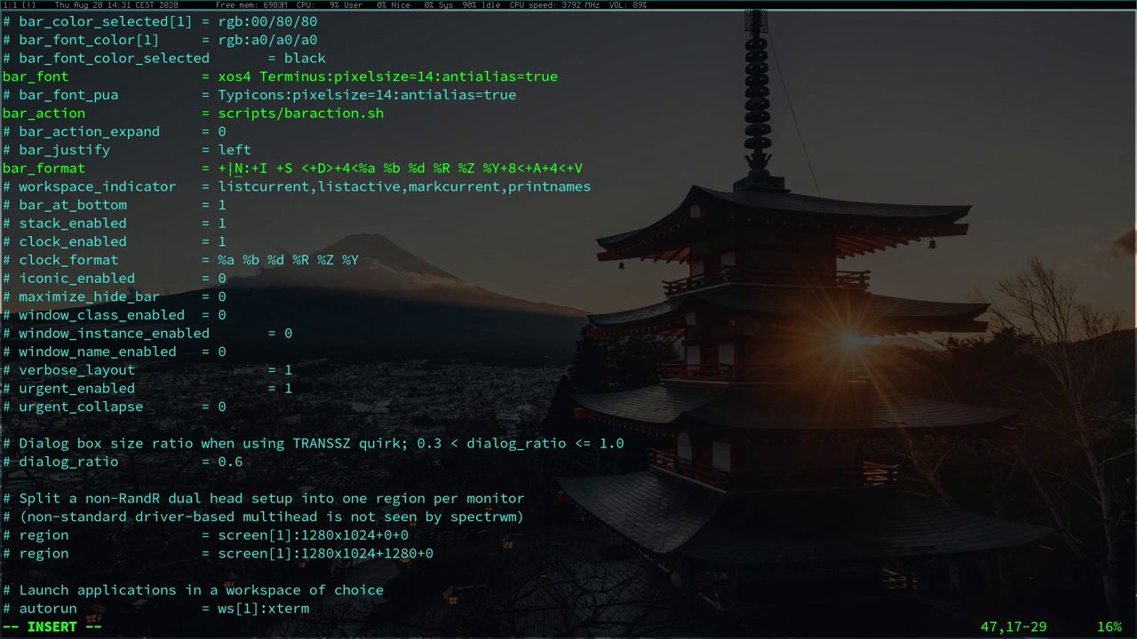
text(L)
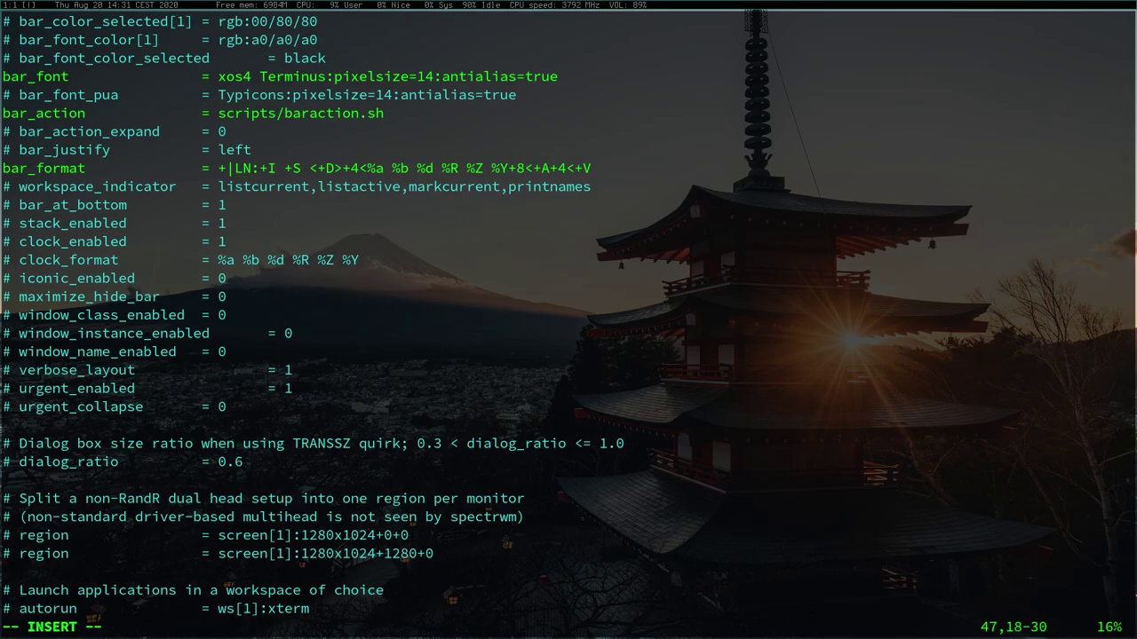
key(alt+2)
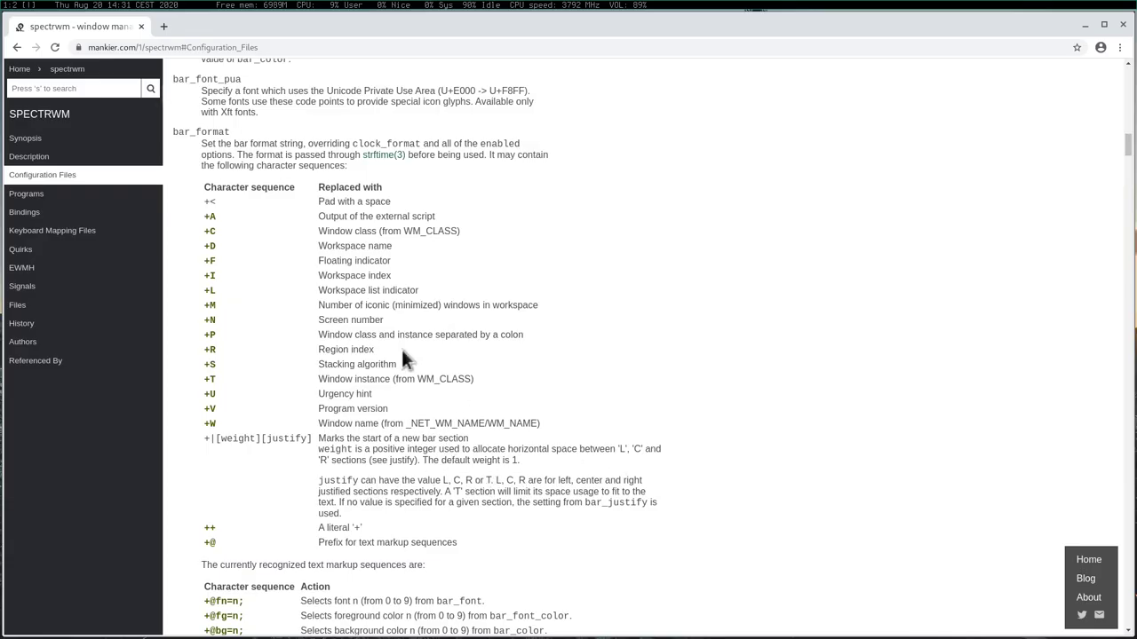
key(alt+1)
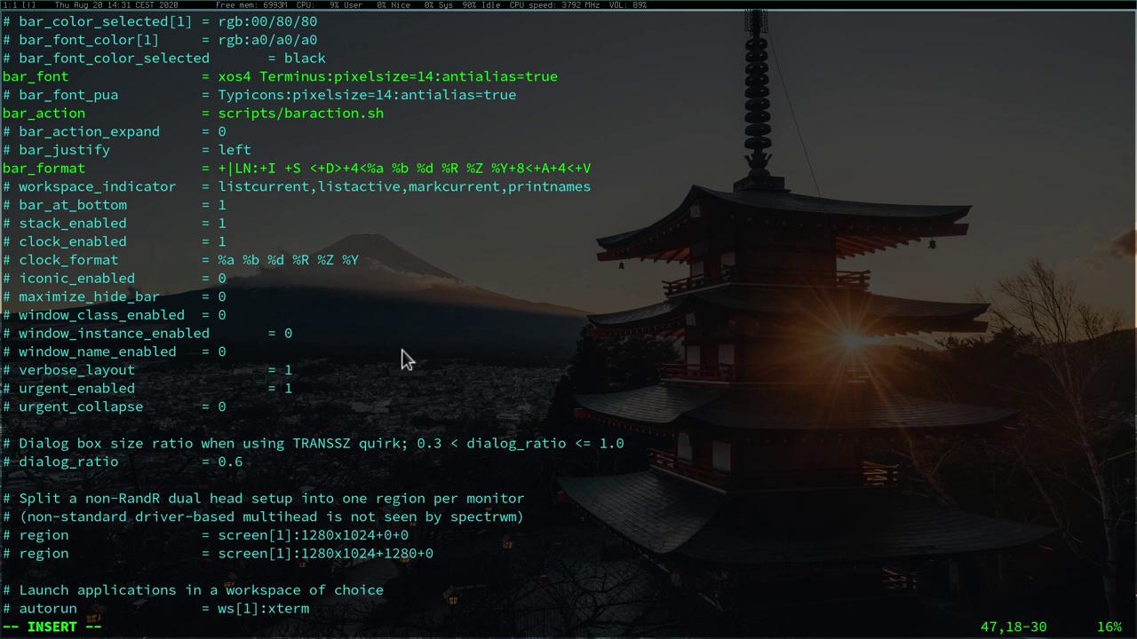
text(+1)
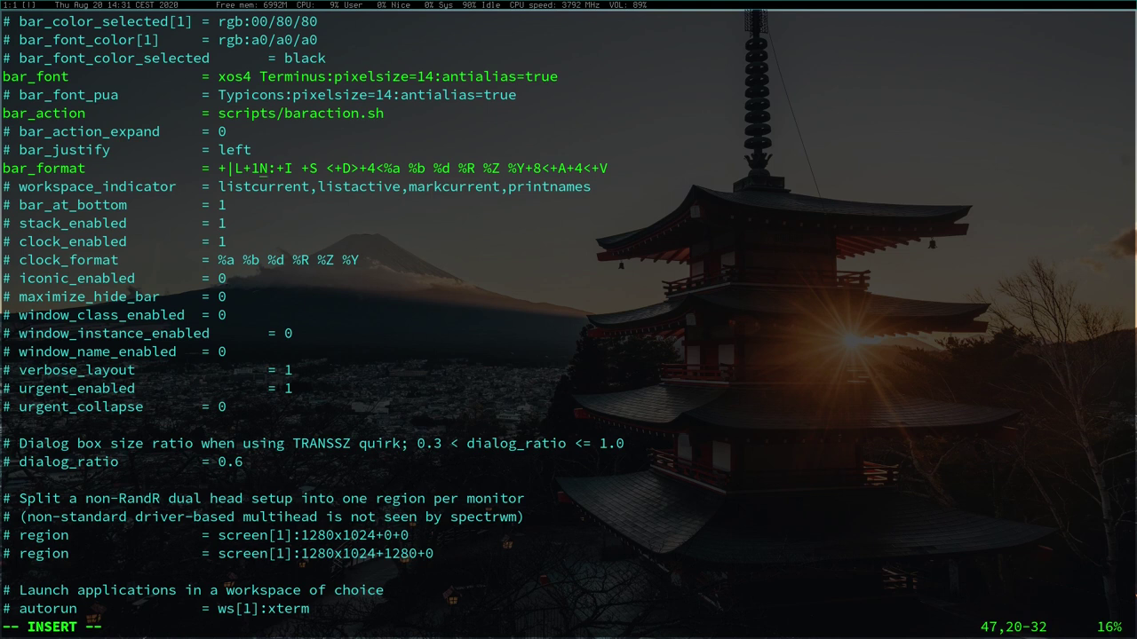
text(<)
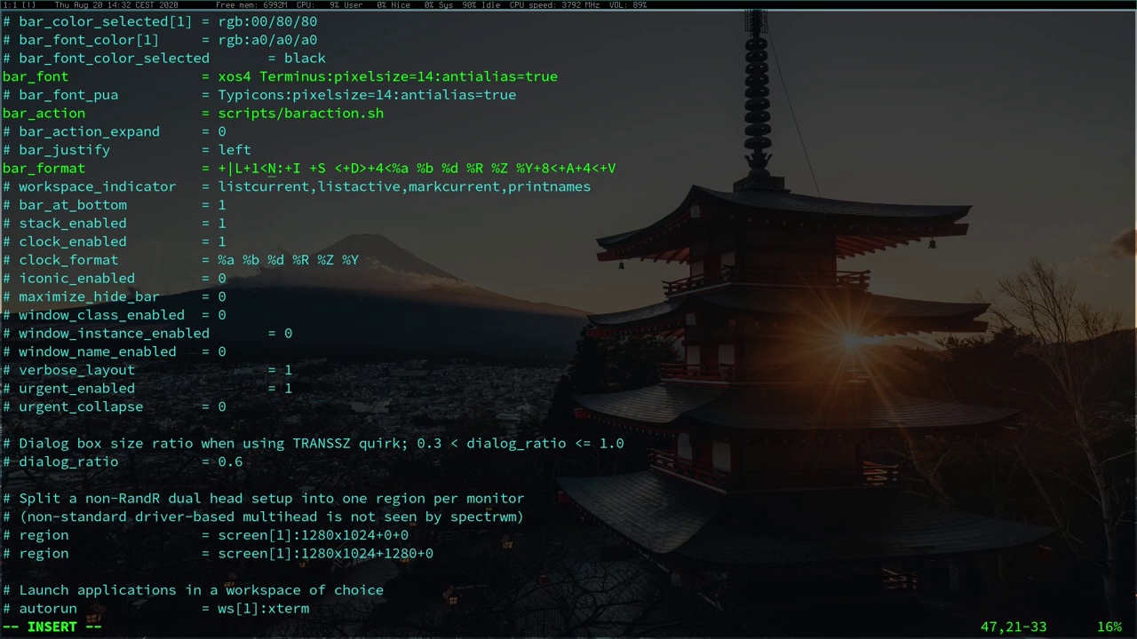
text(+)
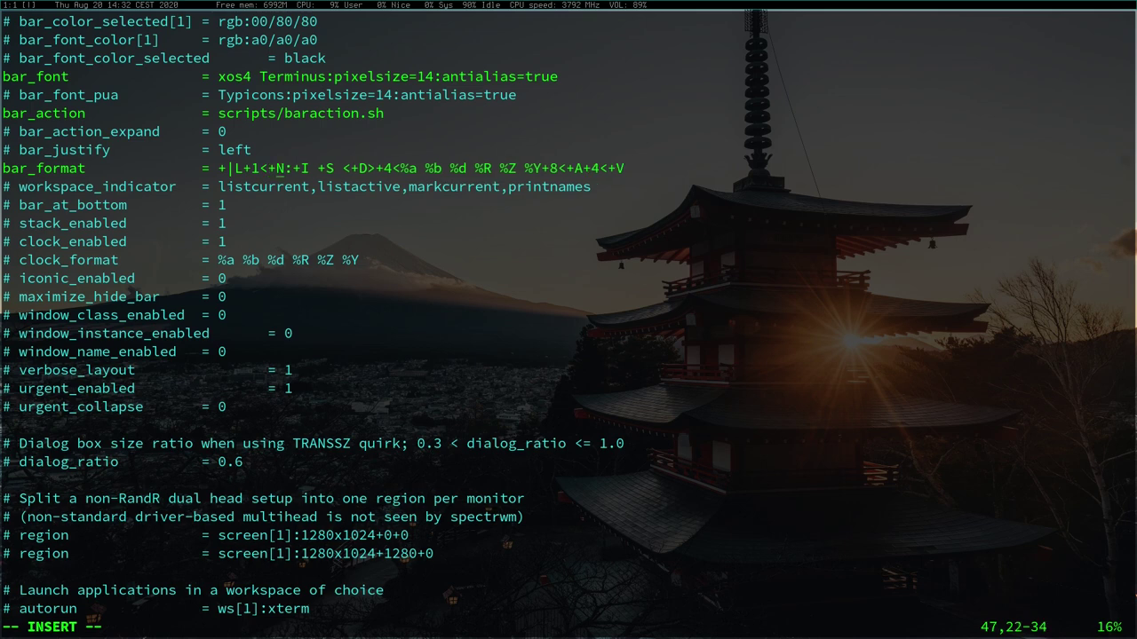
Step: Compare the screen number, workspace index, stacking and workspace name codes in bar_format with the man page's character sequence table
key(alt+2)
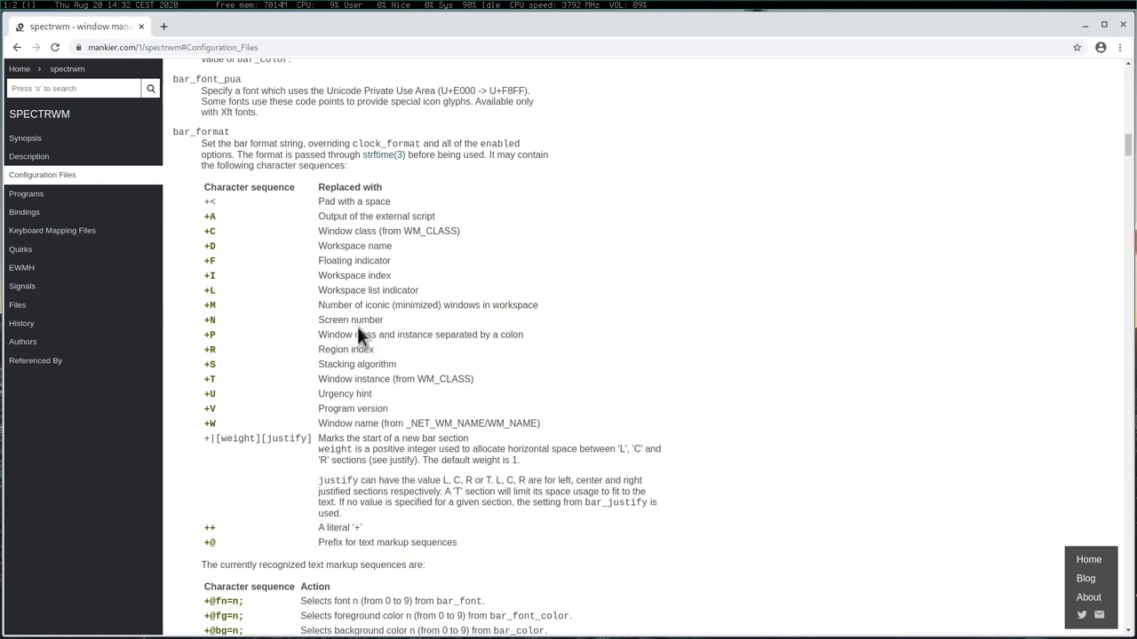
key(alt+1)
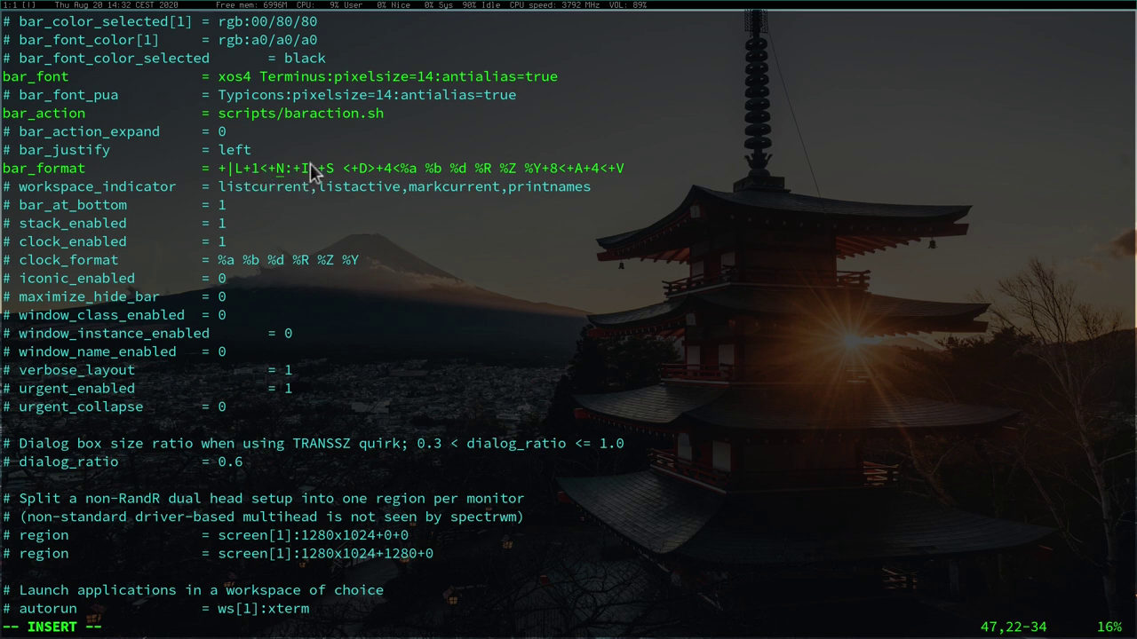
key(alt+2)
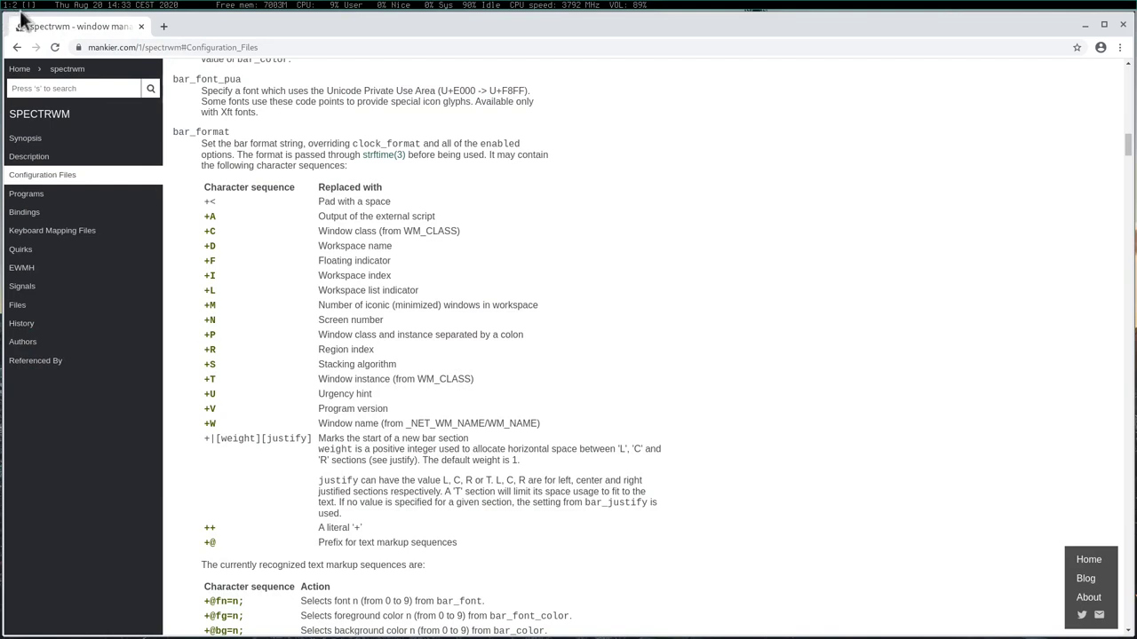
key(alt+1)
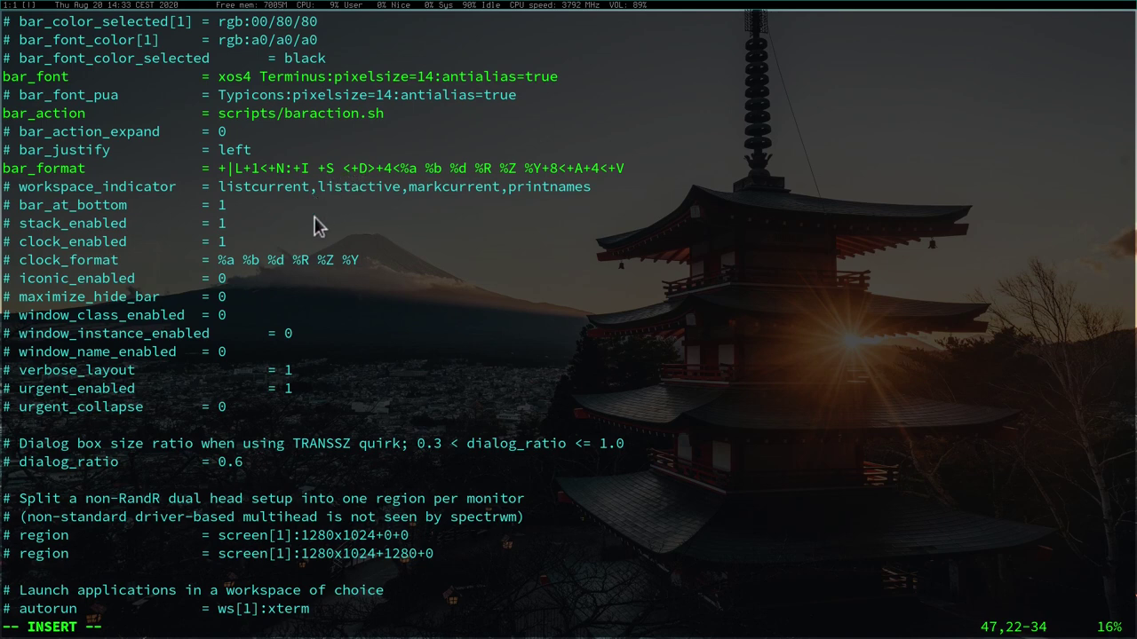
key(alt+2)
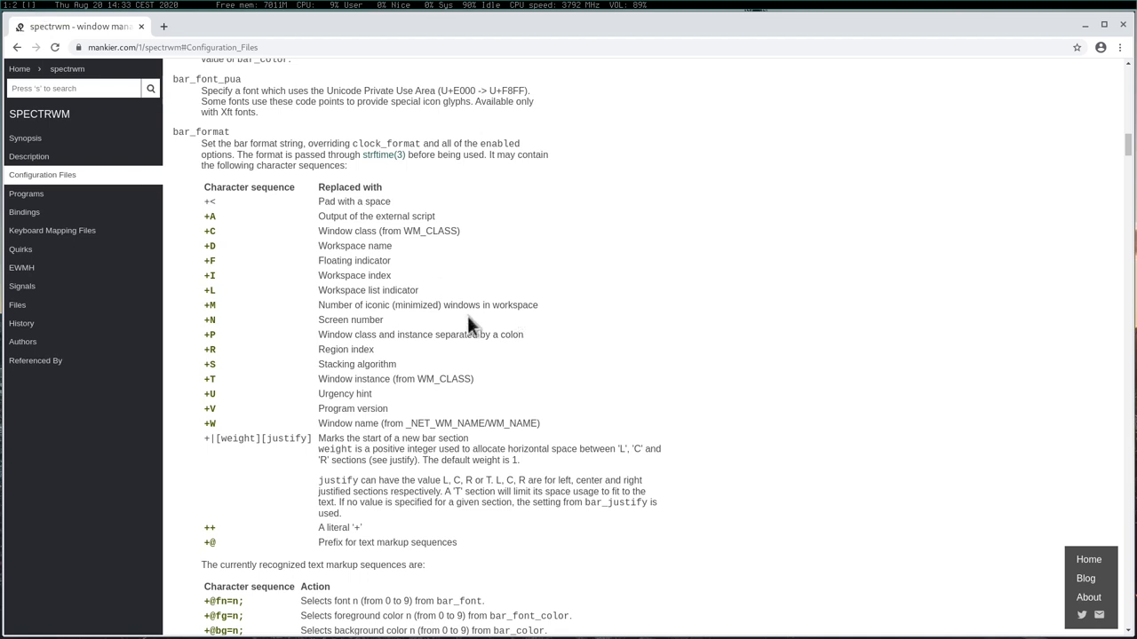
key(alt+1)
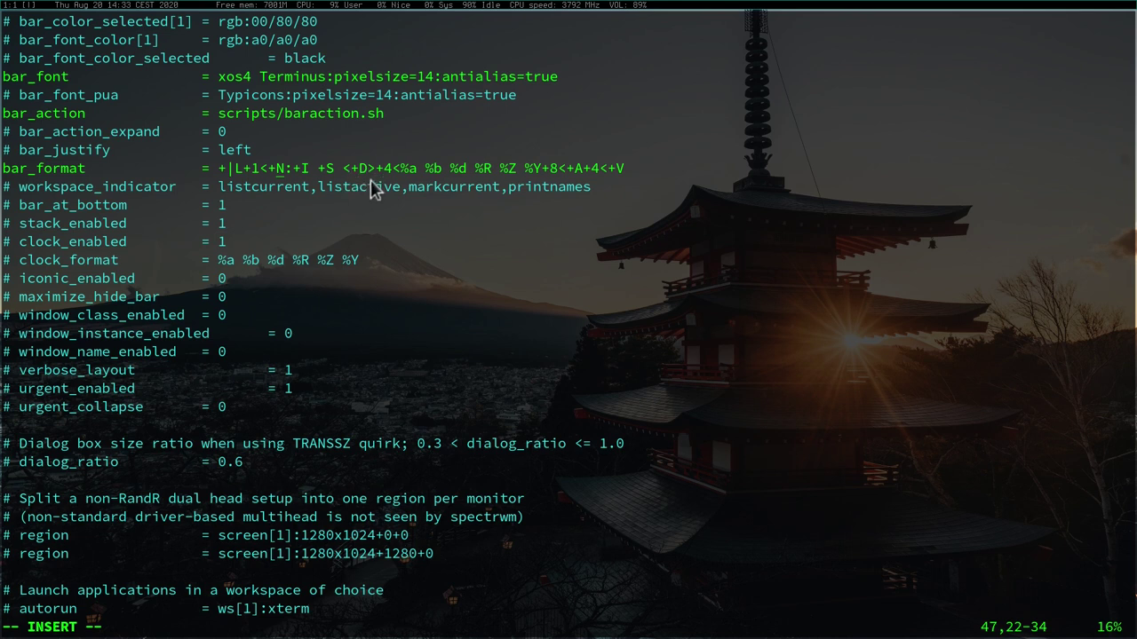
Step: Replace the angle brackets around +D in bar_format with square brackets and remove the +4< padding after it
key(Right)
key(Right)
key(Right)
key(Right)
key(Right)
key(Right)
key(Right)
key(Right)
text(i)
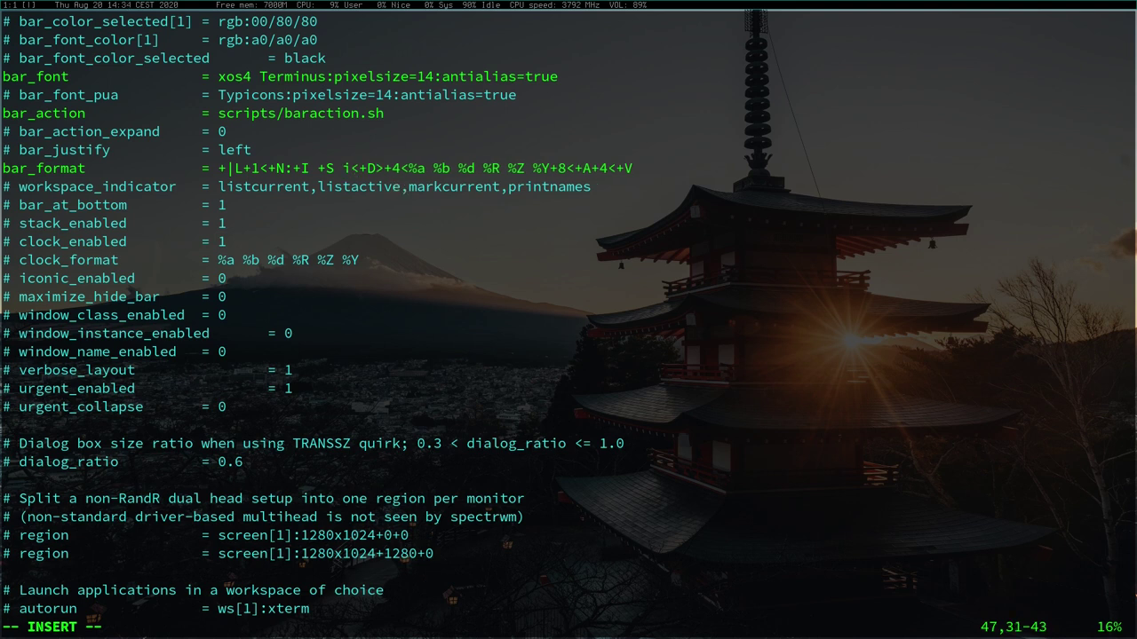
key(BackSpace)
key(Delete)
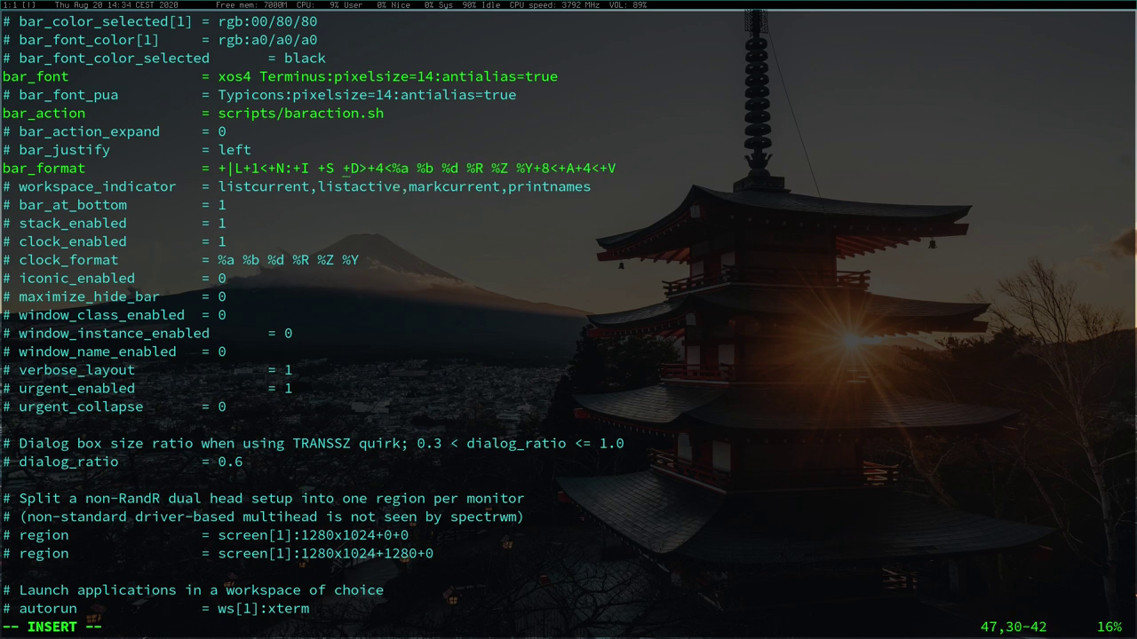
text([)
key(Right)
key(Right)
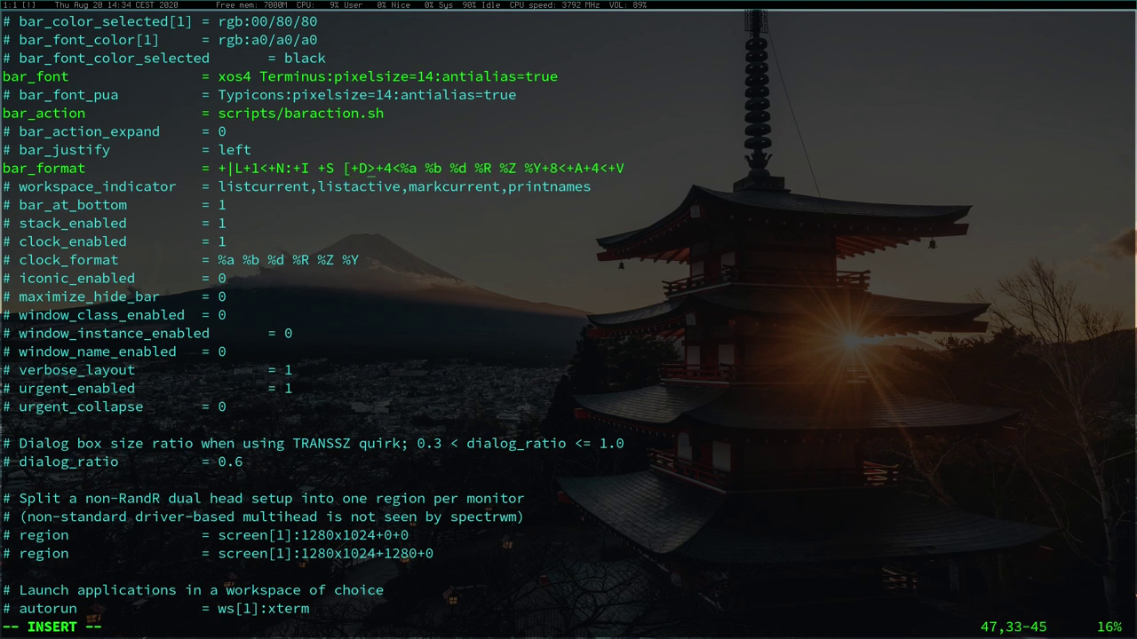
text(])
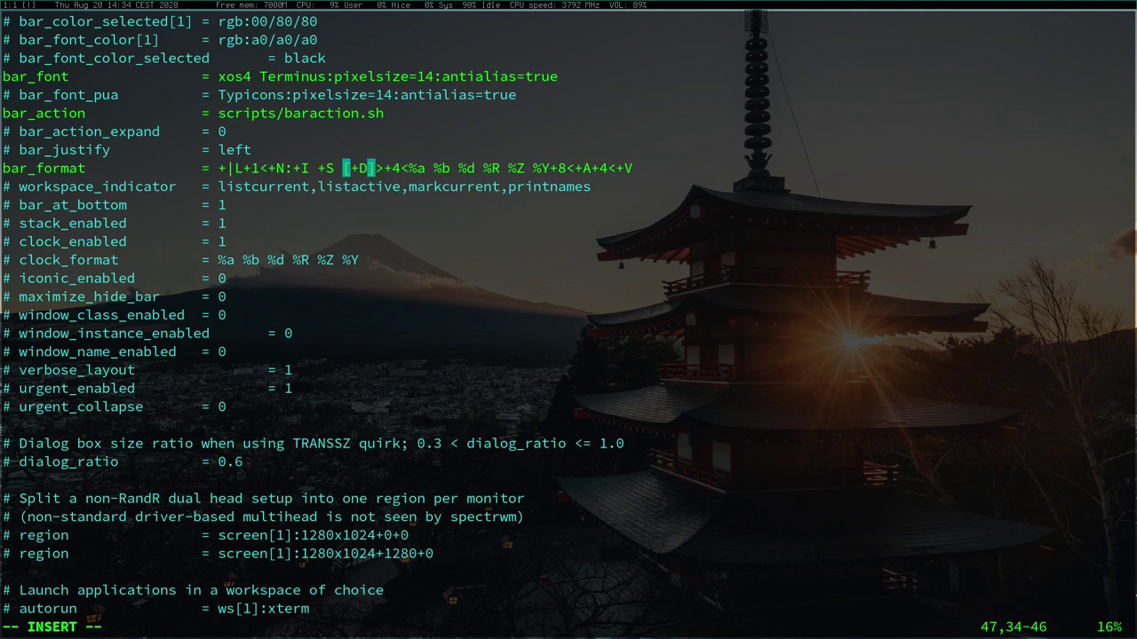
key(Delete)
key(Delete)
key(Delete)
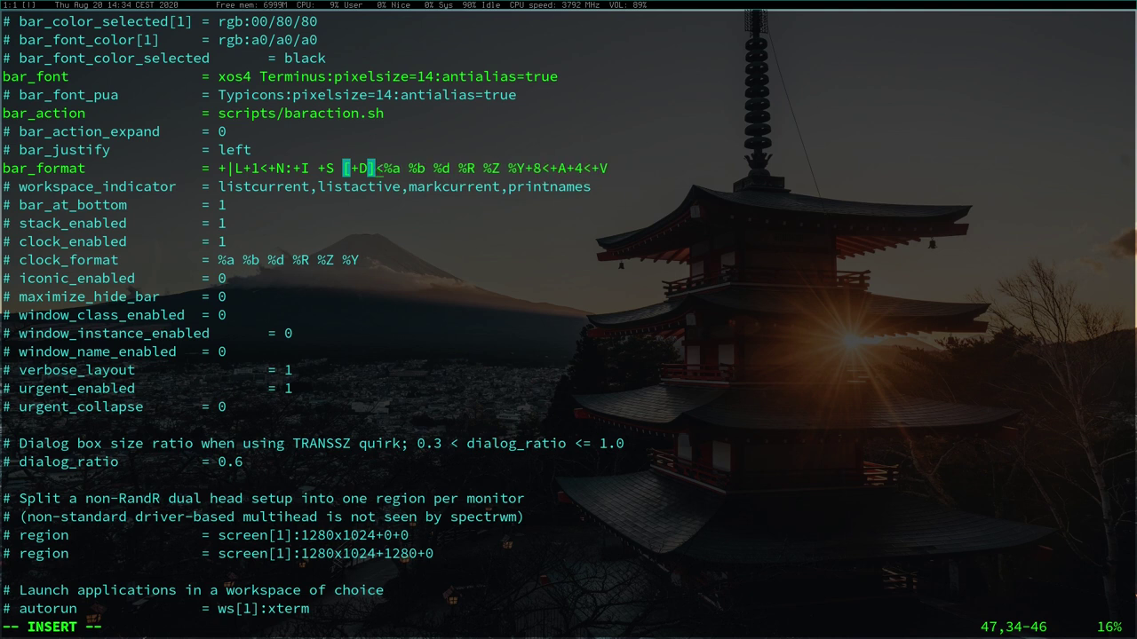
key(Delete)
Step: Insert the window name and a right-justified script output section, +W +|R+A|, before %a in bar_format, checking the man page
text(+)
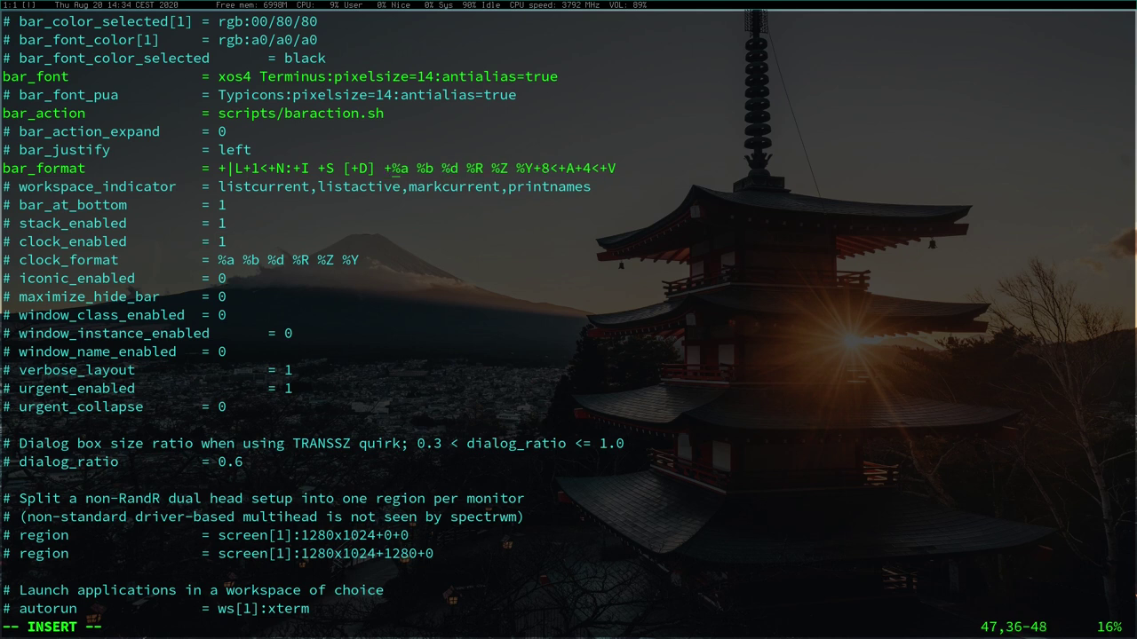
text(W )
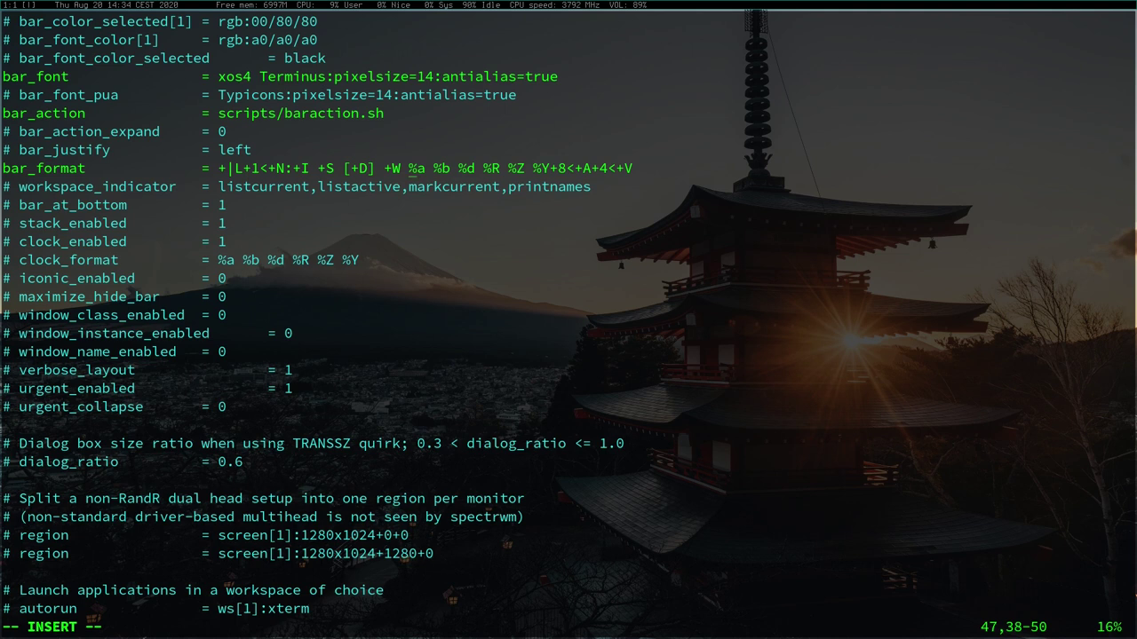
text(+)
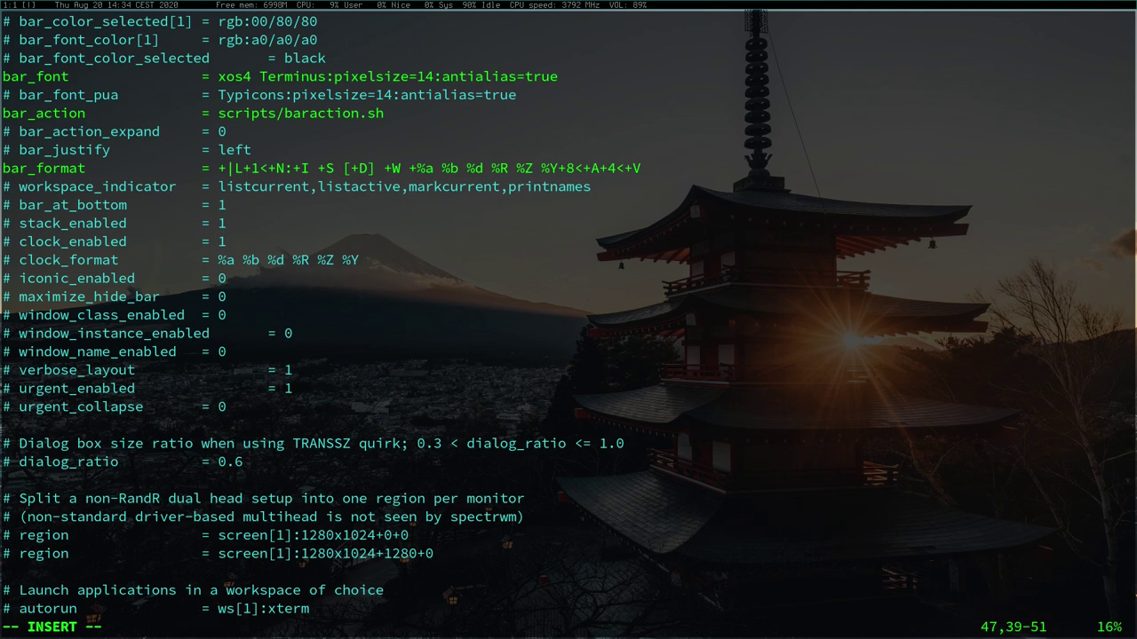
text(|)
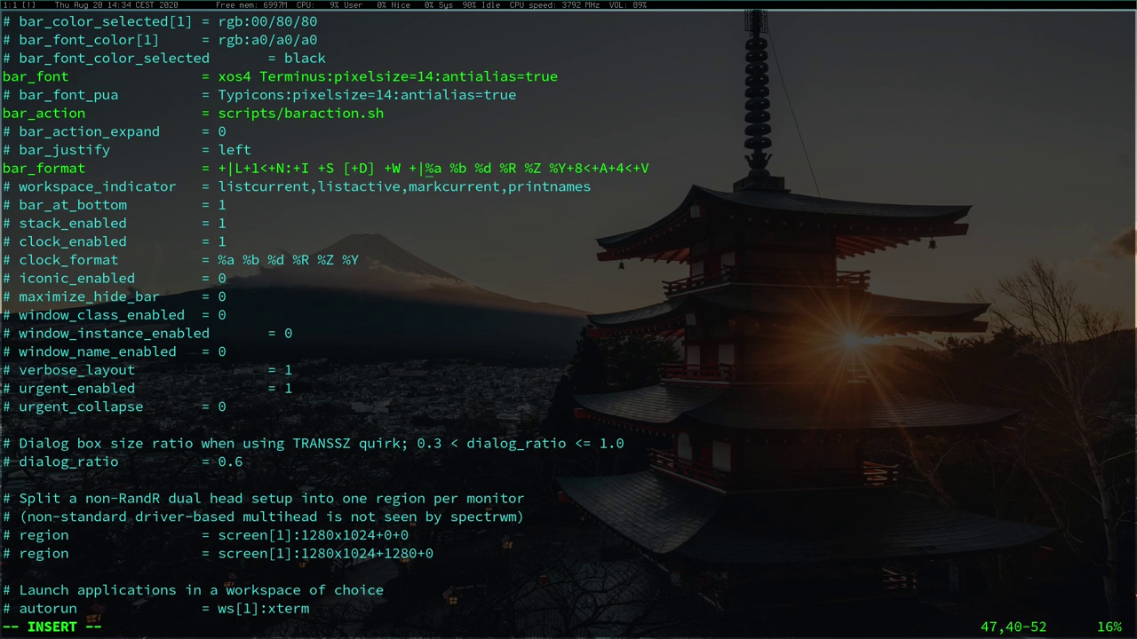
text(R)
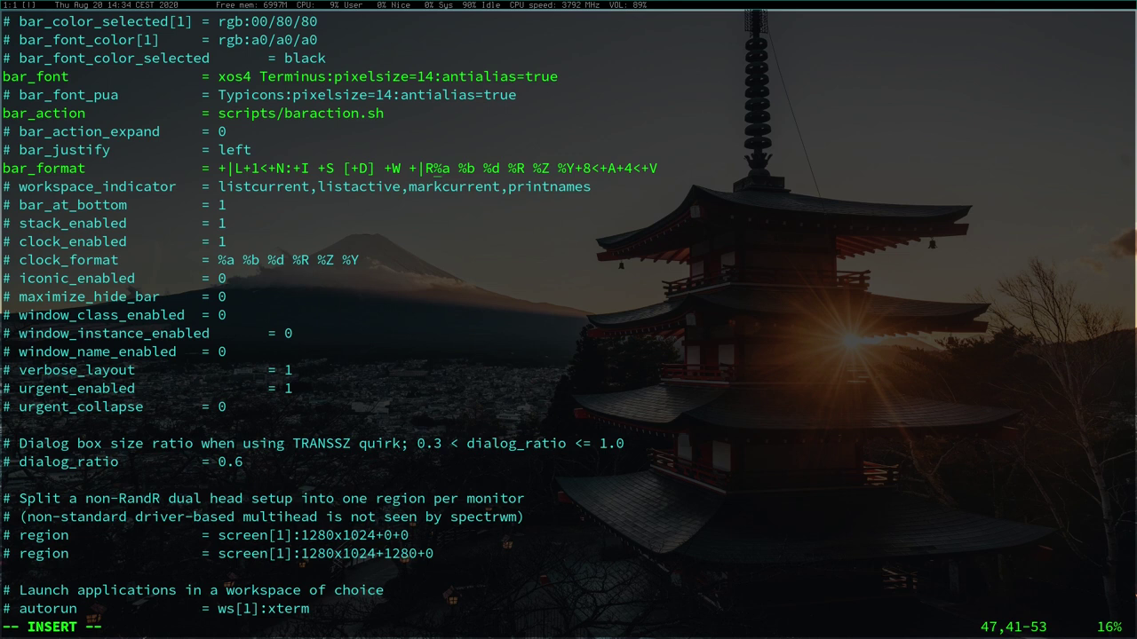
text(+)
text(A)
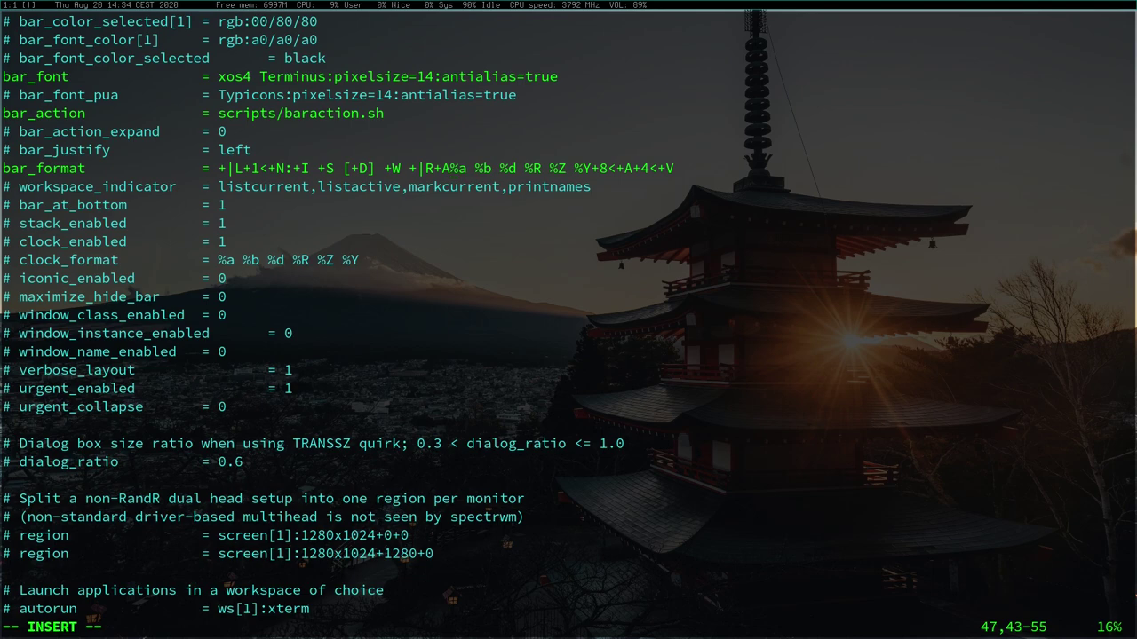
key(alt+2)
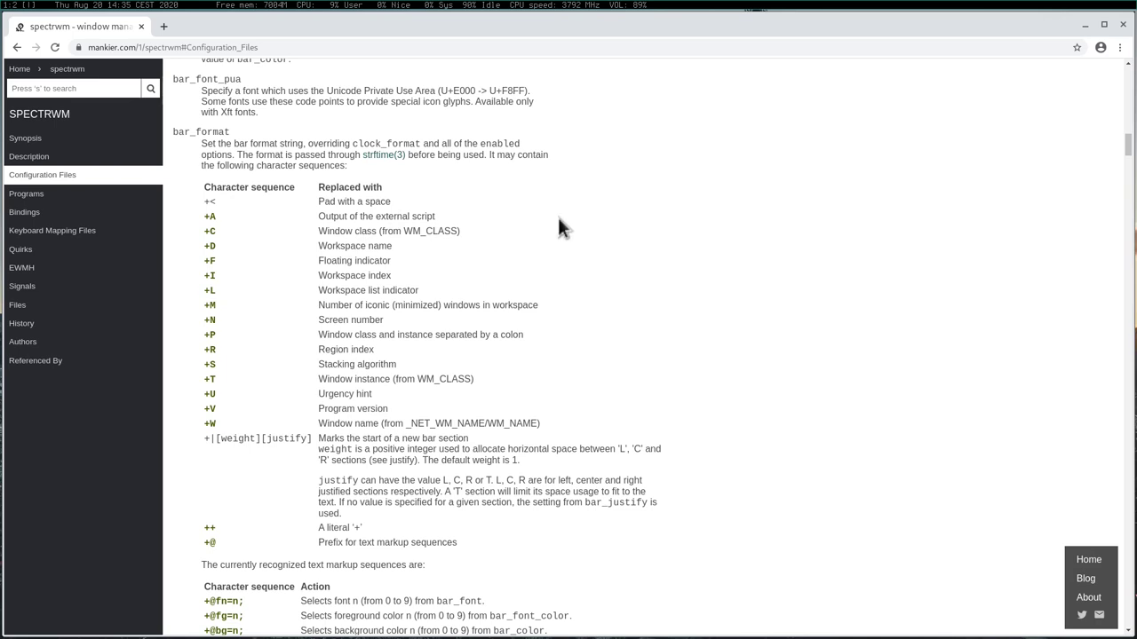
key(alt+1)
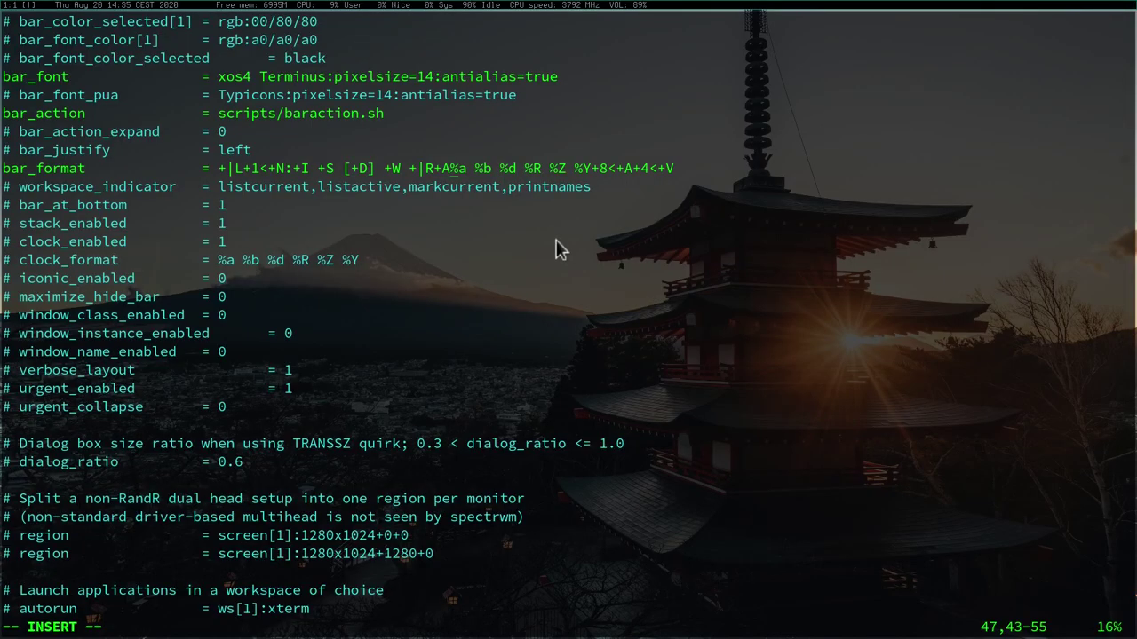
text(|)
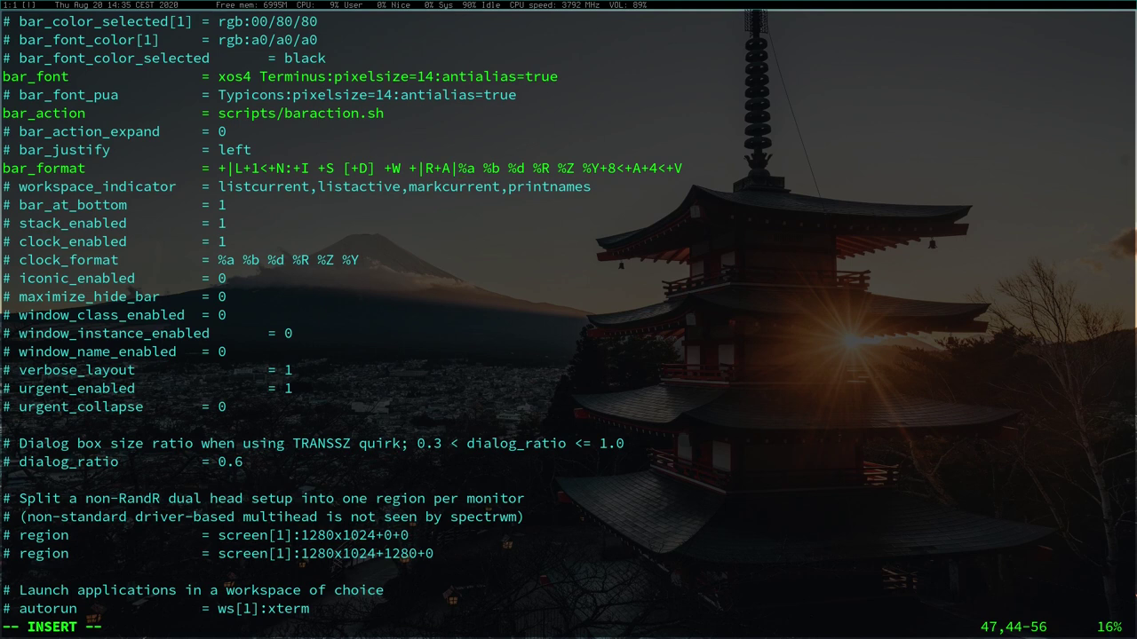
Step: Rearrange the date in bar_format to %a %d %b %y and separate it from %R with a | character
key(Right)
key(Right)
key(Right)
key(Right)
key(Right)
key(Right)
key(Right)
text(b)
text(_)
text(%y)
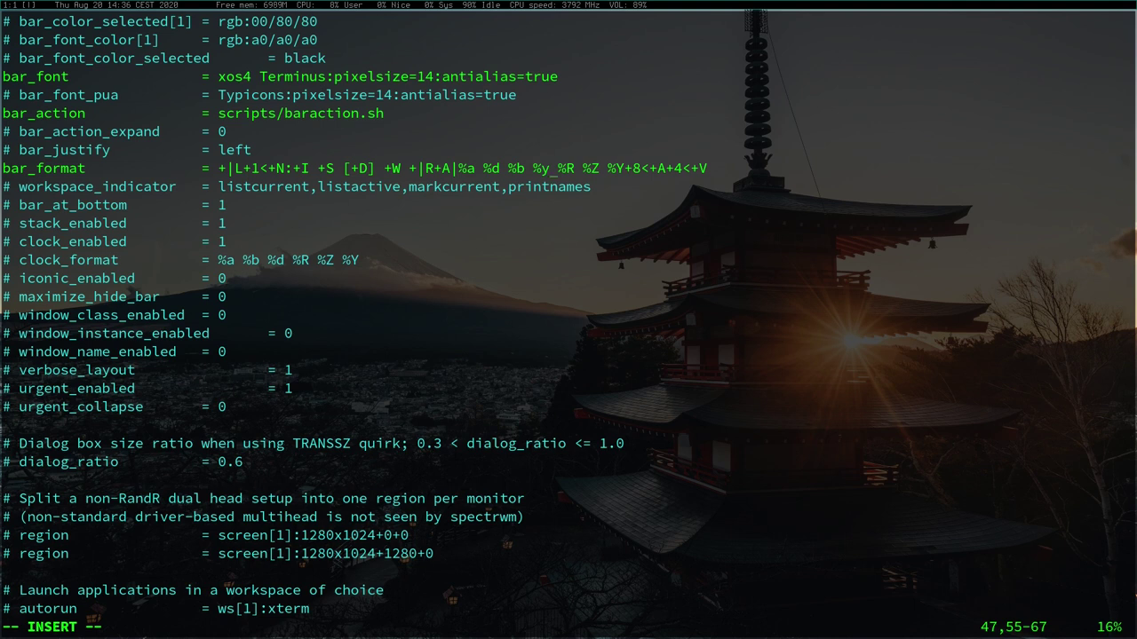
text(|)
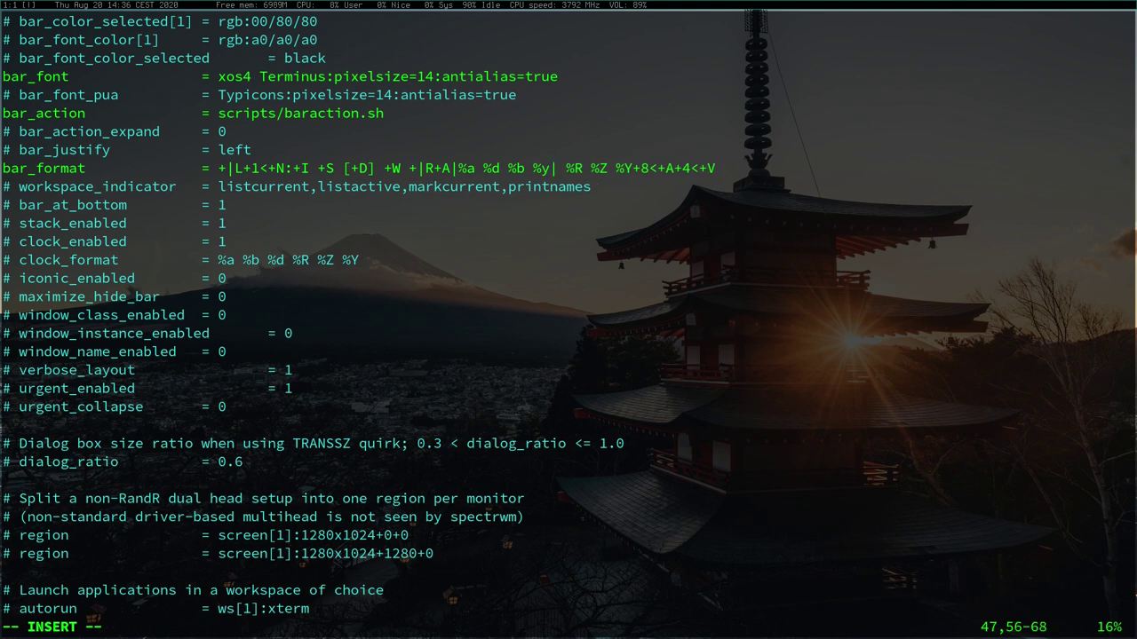
key(Delete)
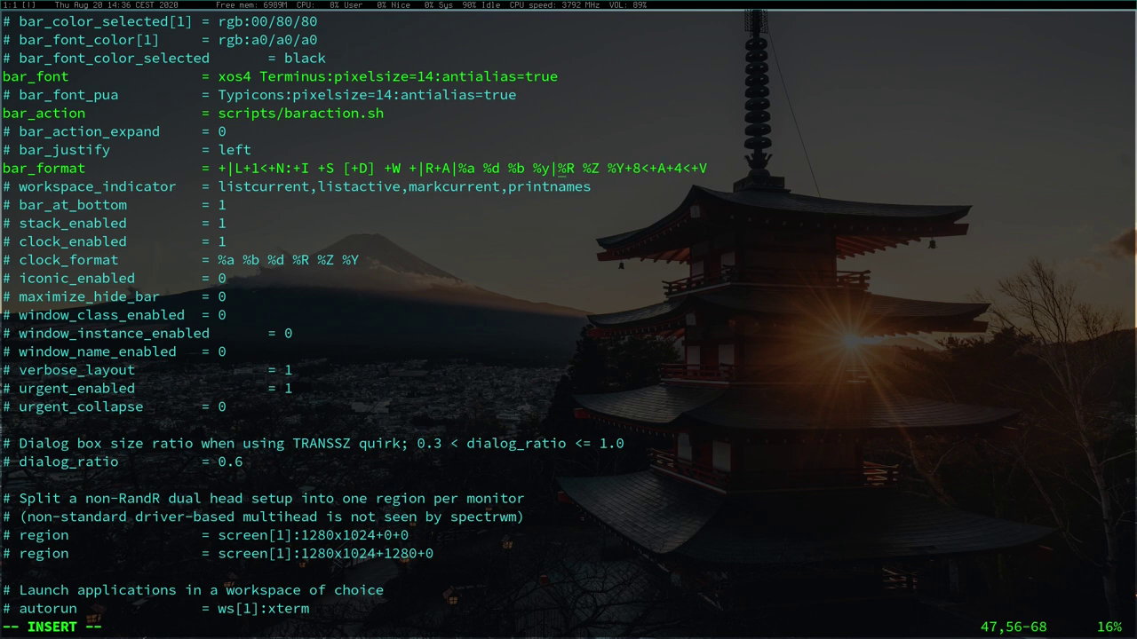
Step: Delete everything after %R in the bar_format value, and save and close .spectrwm.conf
key(Right)
key(Right)
key(Right)
key(Delete)
key(Delete)
key(Delete)
key(Delete)
key(Delete)
key(Delete)
key(Delete)
key(Delete)
key(Delete)
key(Delete)
key(Delete)
key(Delete)
key(Delete)
key(Delete)
key(Delete)
key(BackSpace)
key(Escape)
text(:wq)
key(Return)
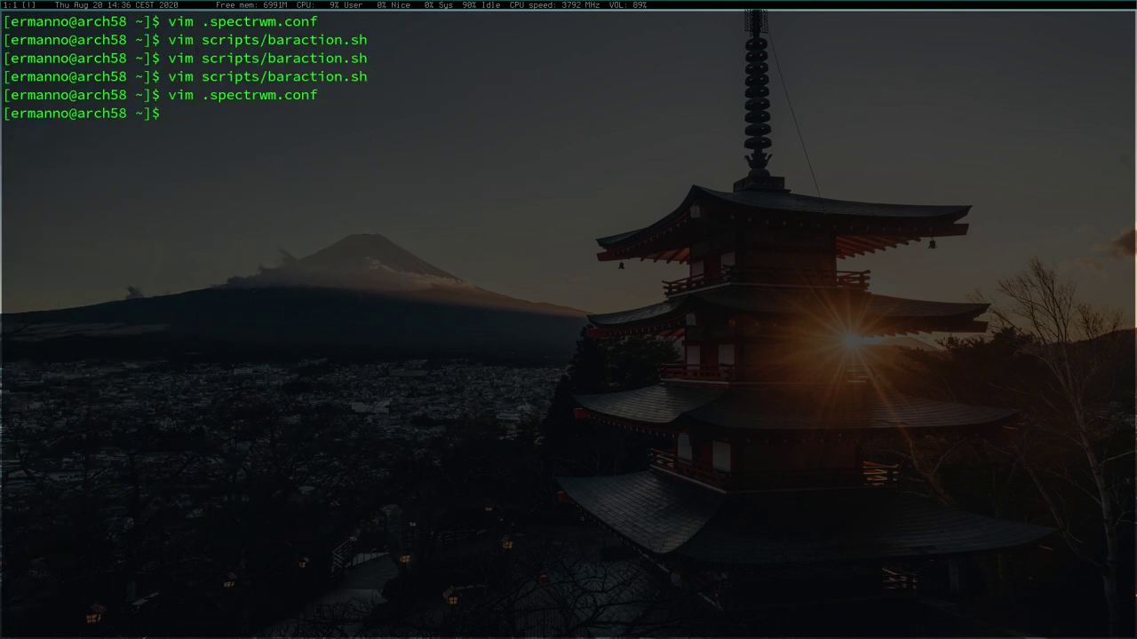
Step: Restart spectrwm to apply the new bar format, relaunching the session with startx, and open a terminal
key(alt+q)
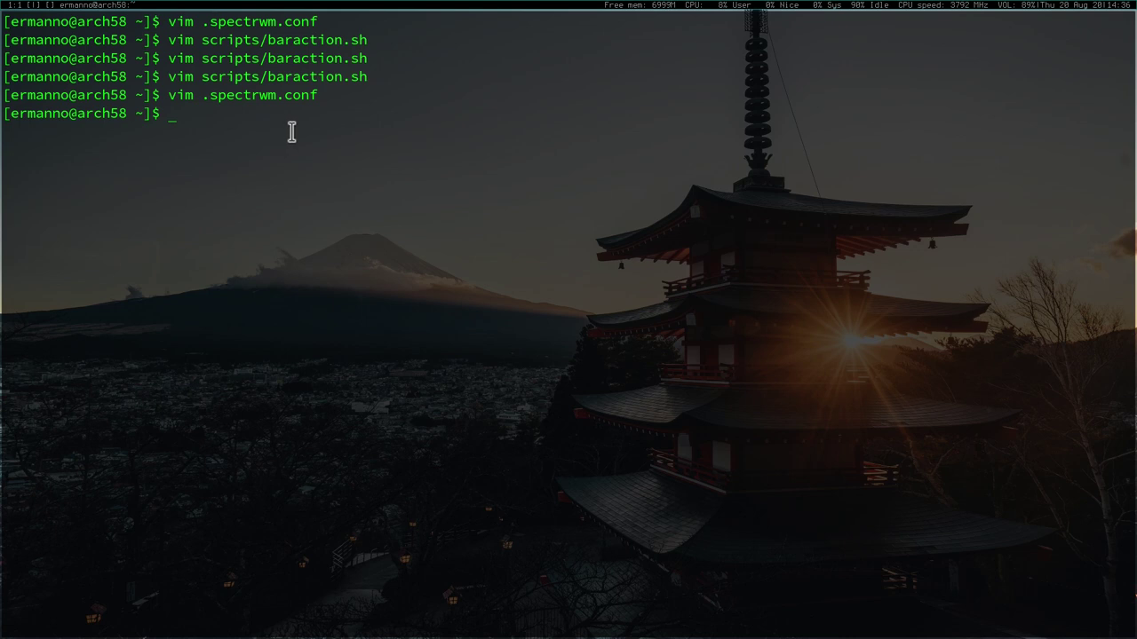
key(super+shift+q)
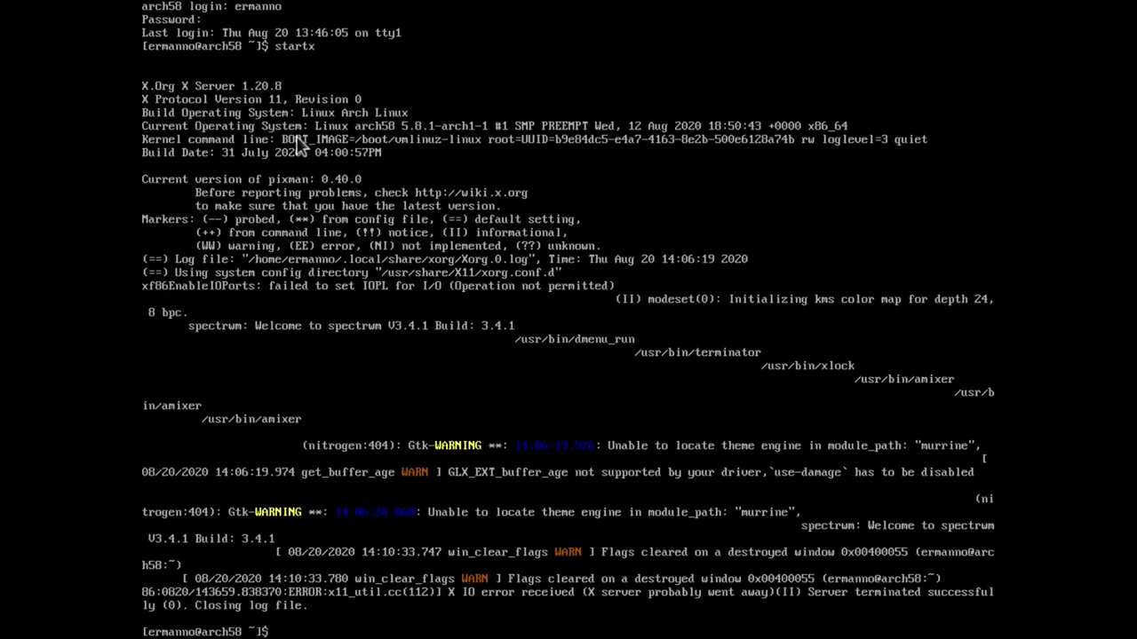
text(startx)
key(Return)
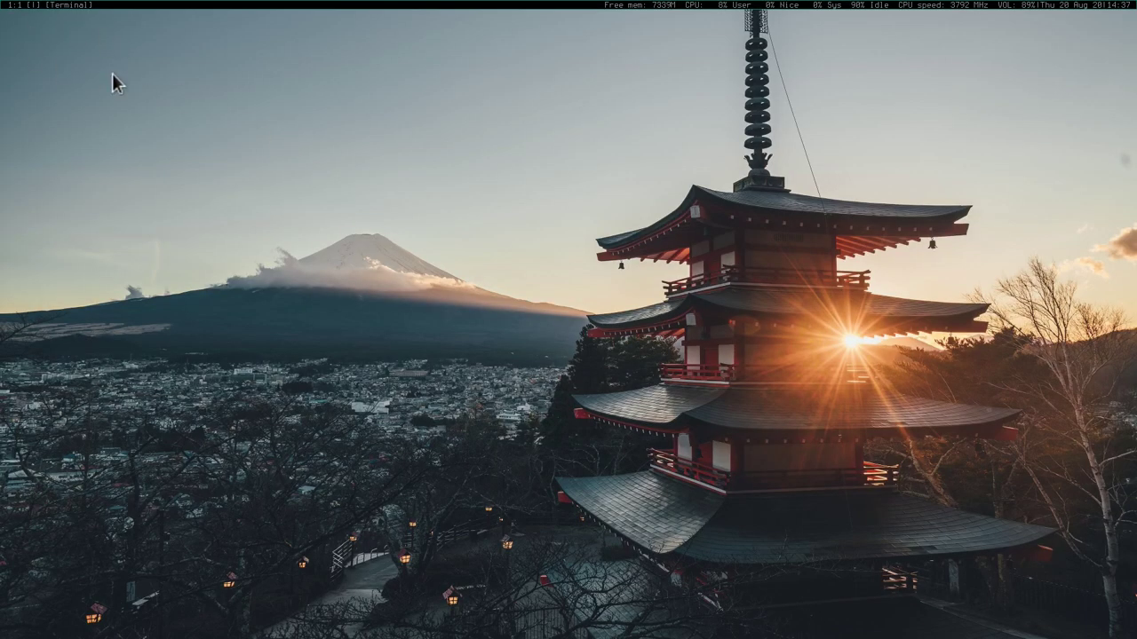
key(alt+shift+Return)
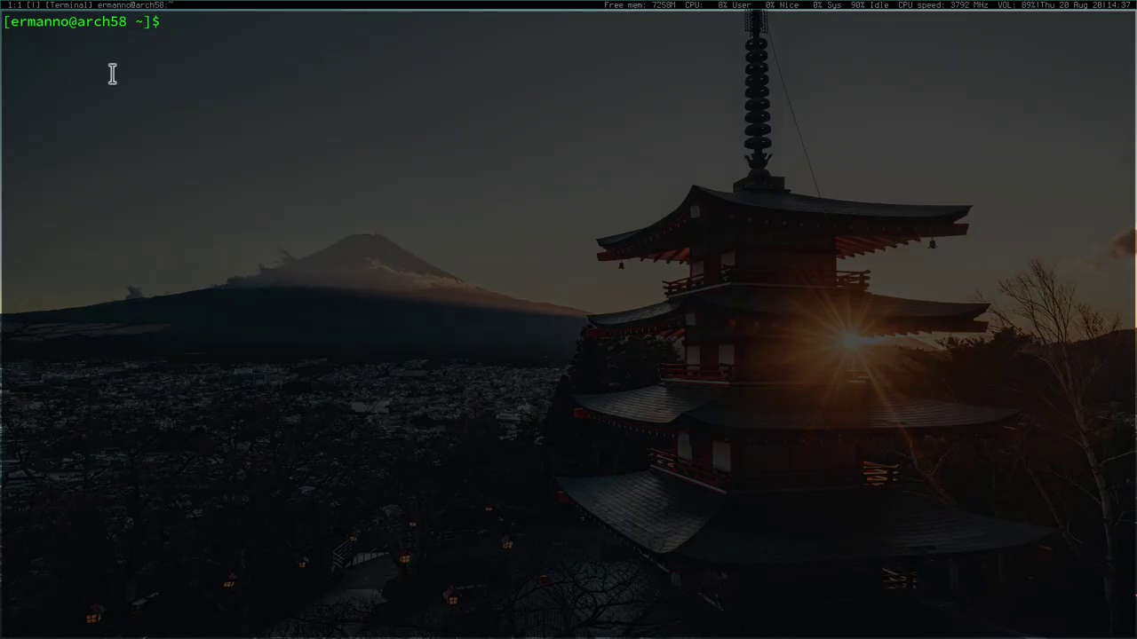
Step: Check the status bar on the Browser workspace, and return to the Terminal workspace
key(alt+2)
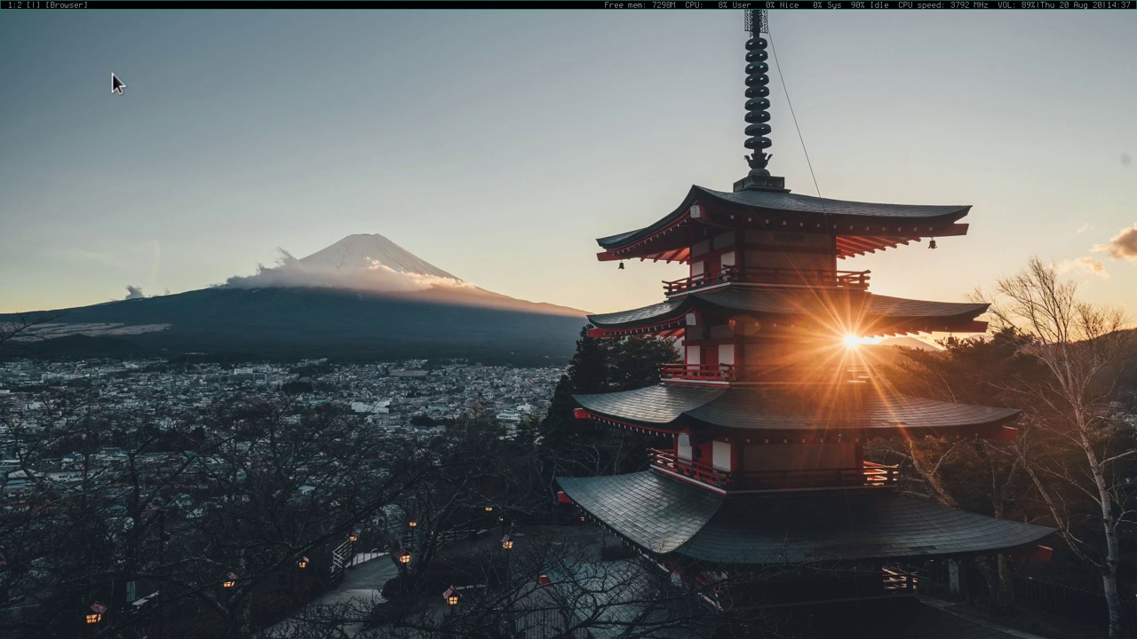
key(alt+1)
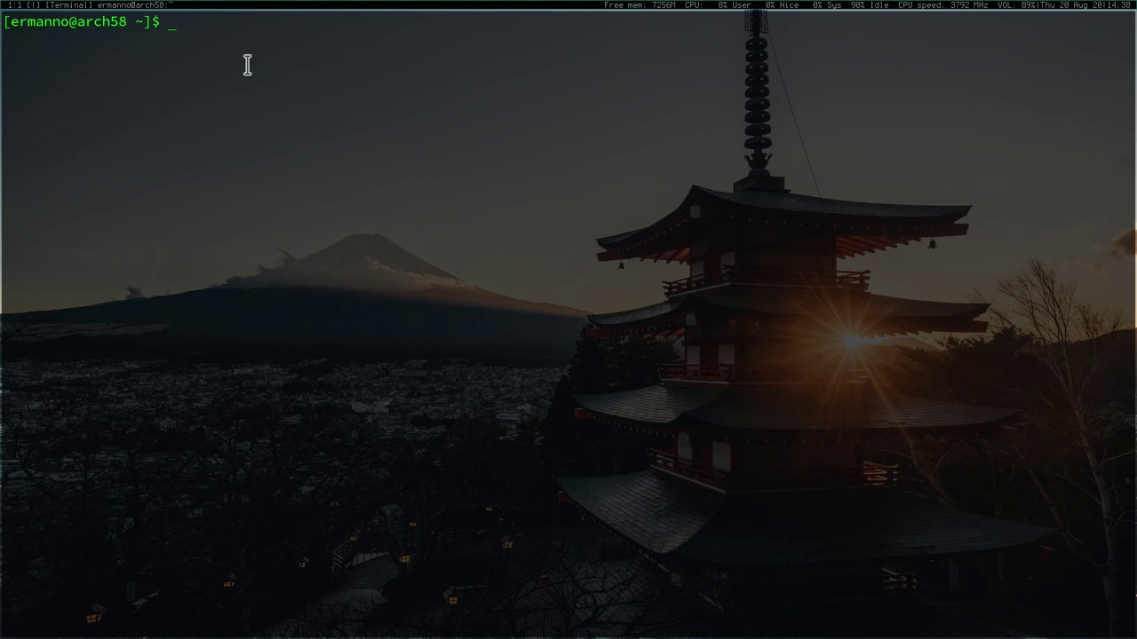
Step: Install betterlockscreen and bc with yay, entering the sudo password, choosing N for the diffs, and accepting the installation
text(yay -S betterlockscreen)
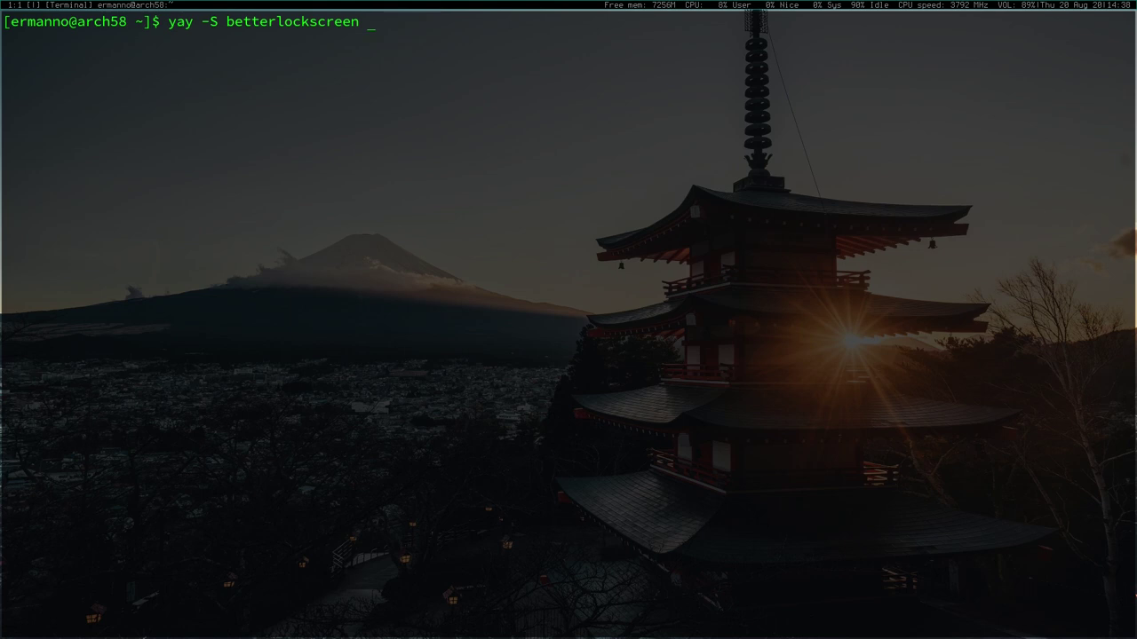
text( bc)
key(Return)
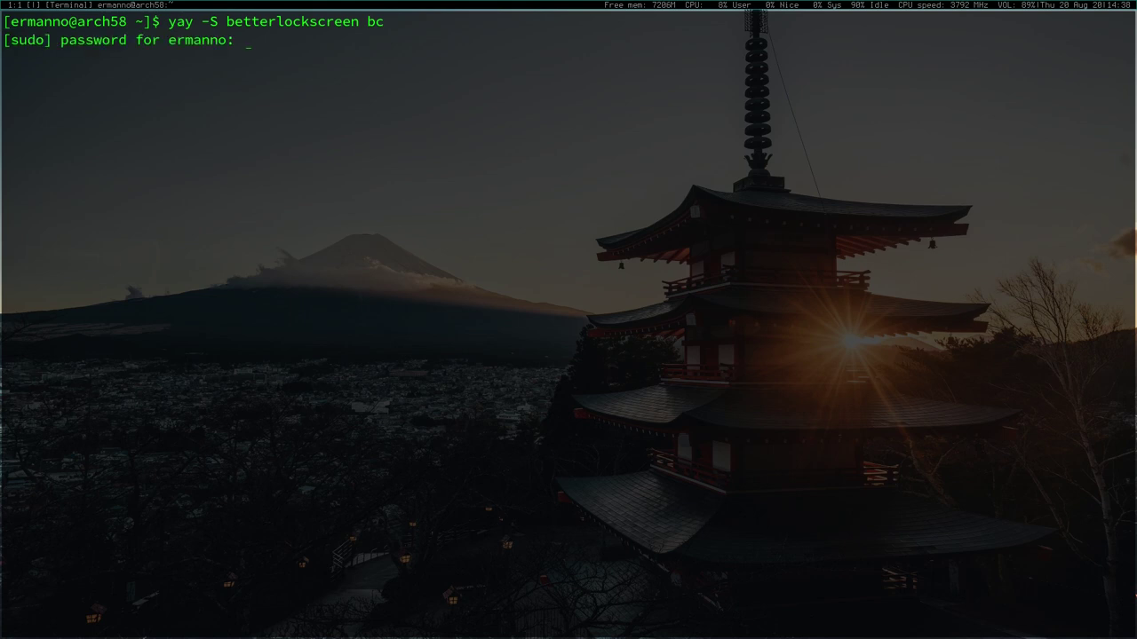
key(Return)
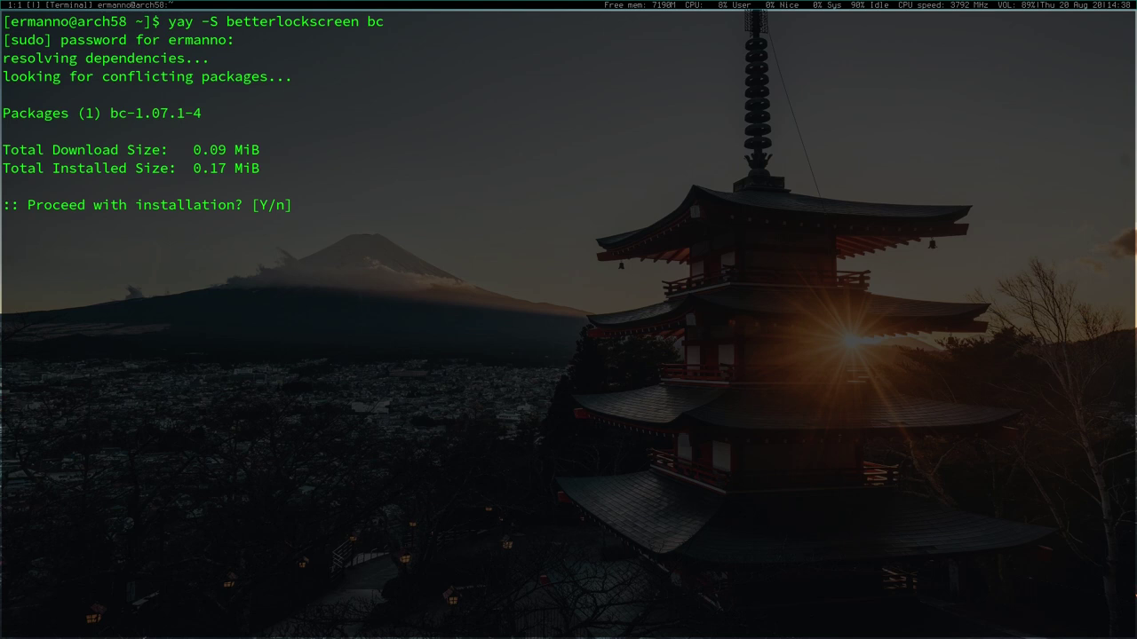
key(Return)
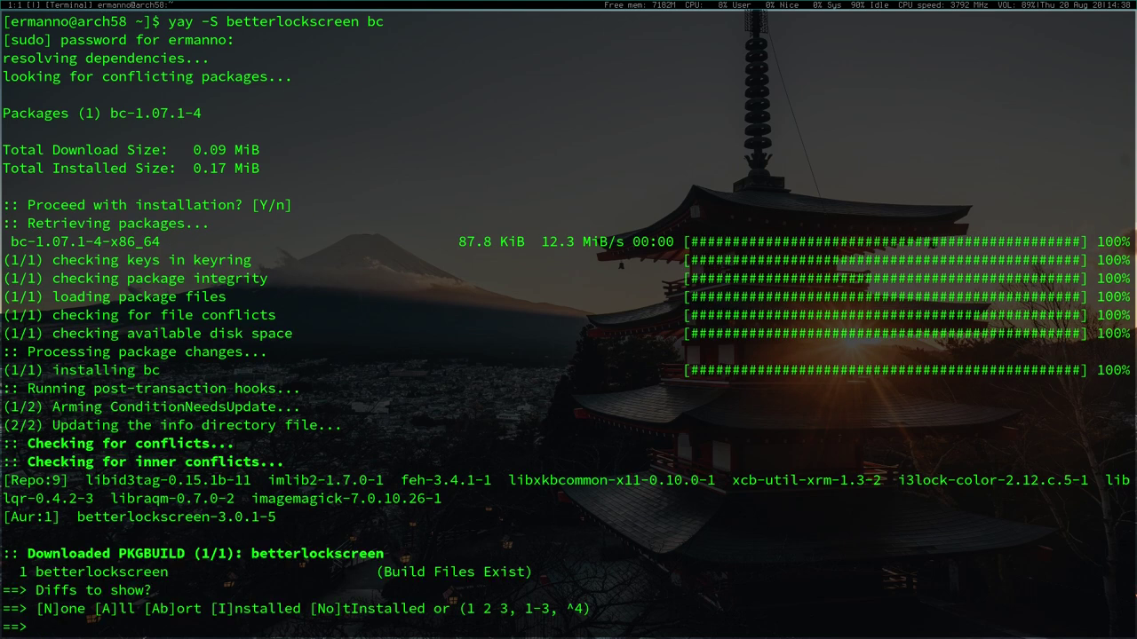
text(N)
key(Return)
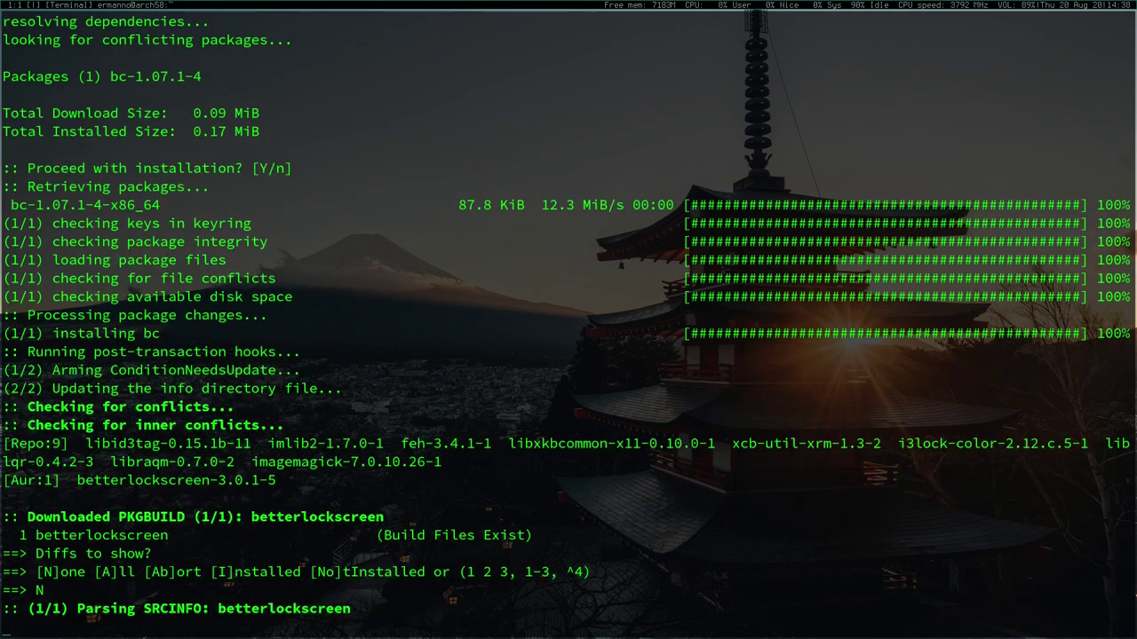
key(Return)
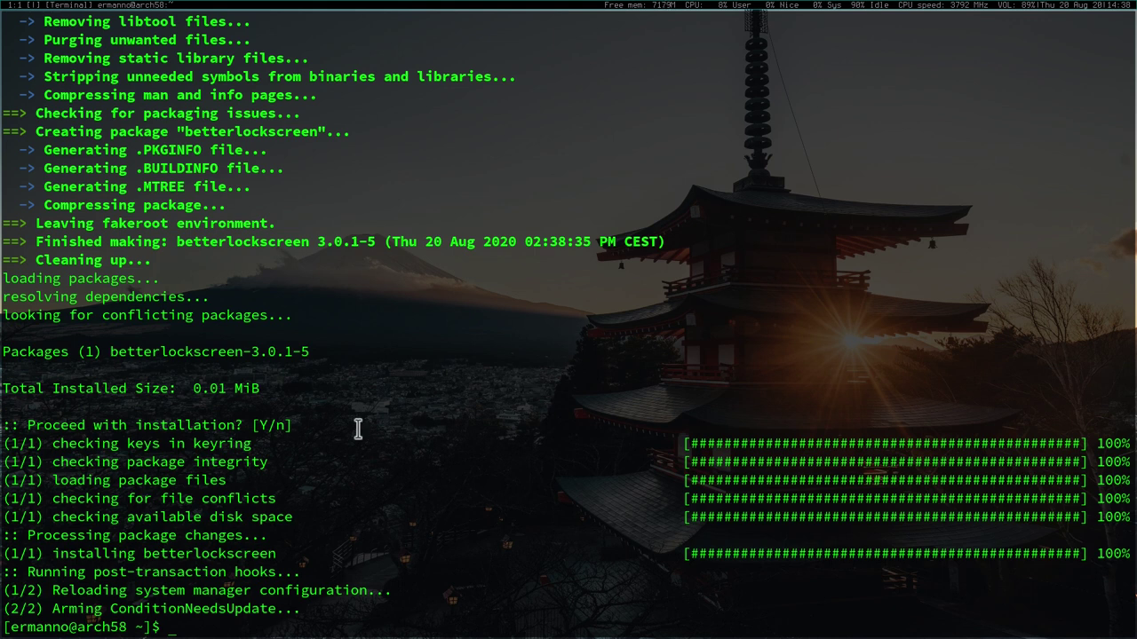
Step: Clear the terminal and generate the lock screen images from Pictures/japan.jpg with betterlockscreen -u
key(ctrl+l)
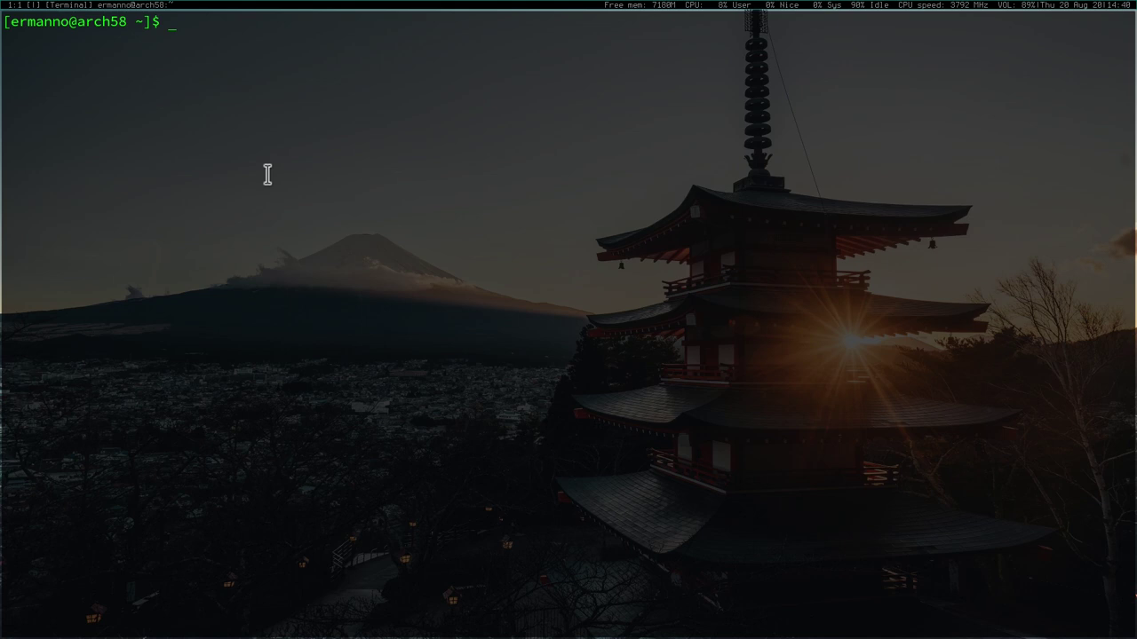
text(betterlockscreen -u)
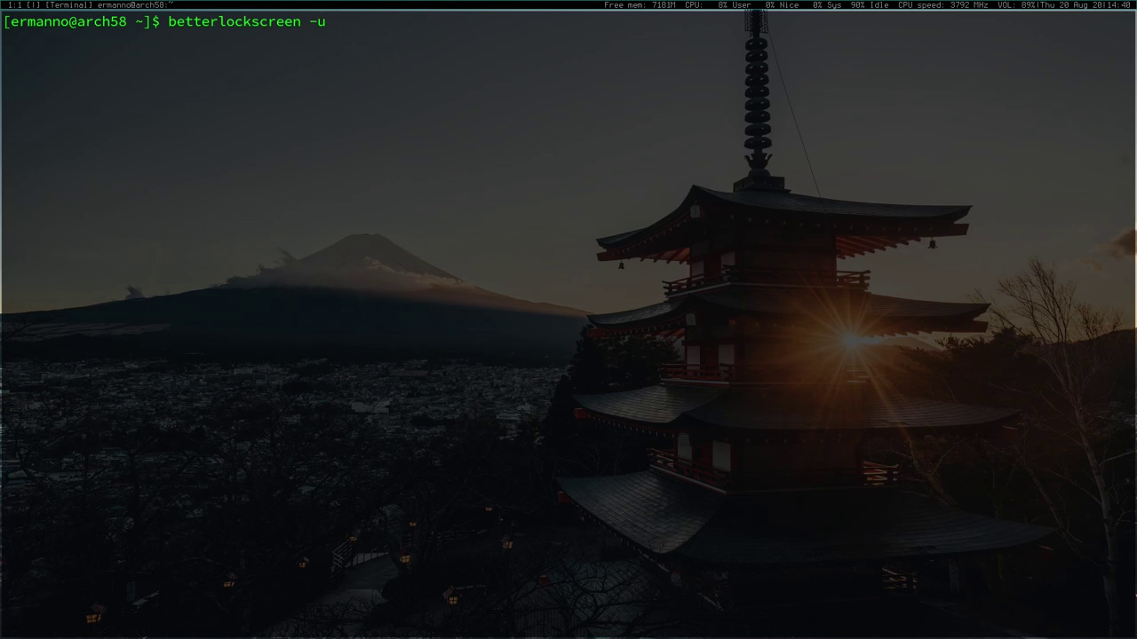
text(Pi)
key(Tab)
text(ja)
key(Tab)
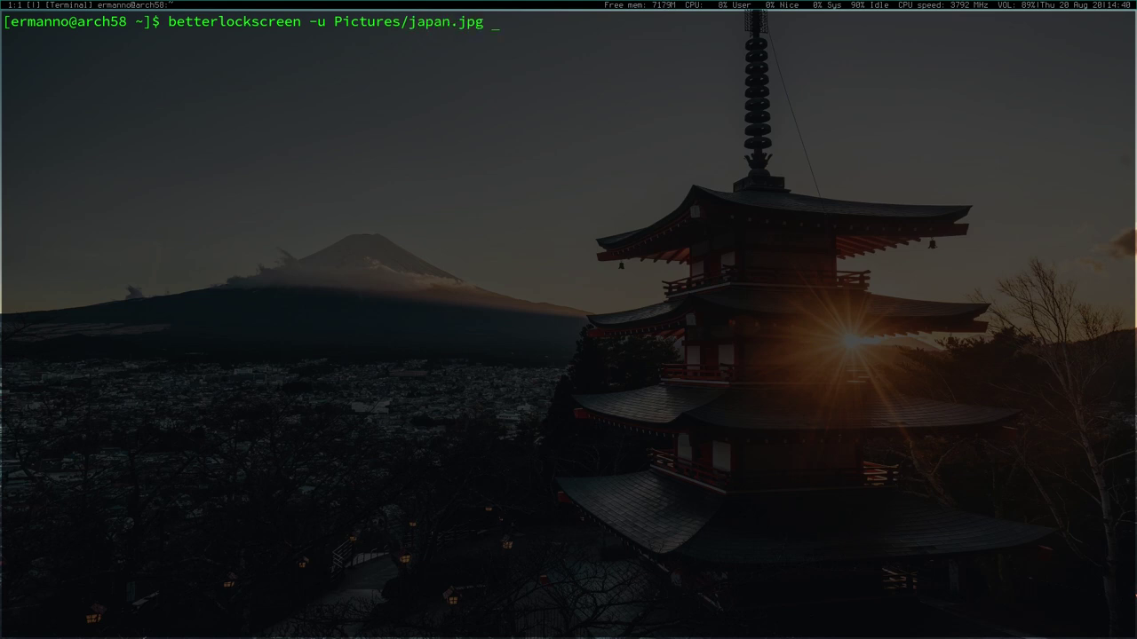
key(Return)
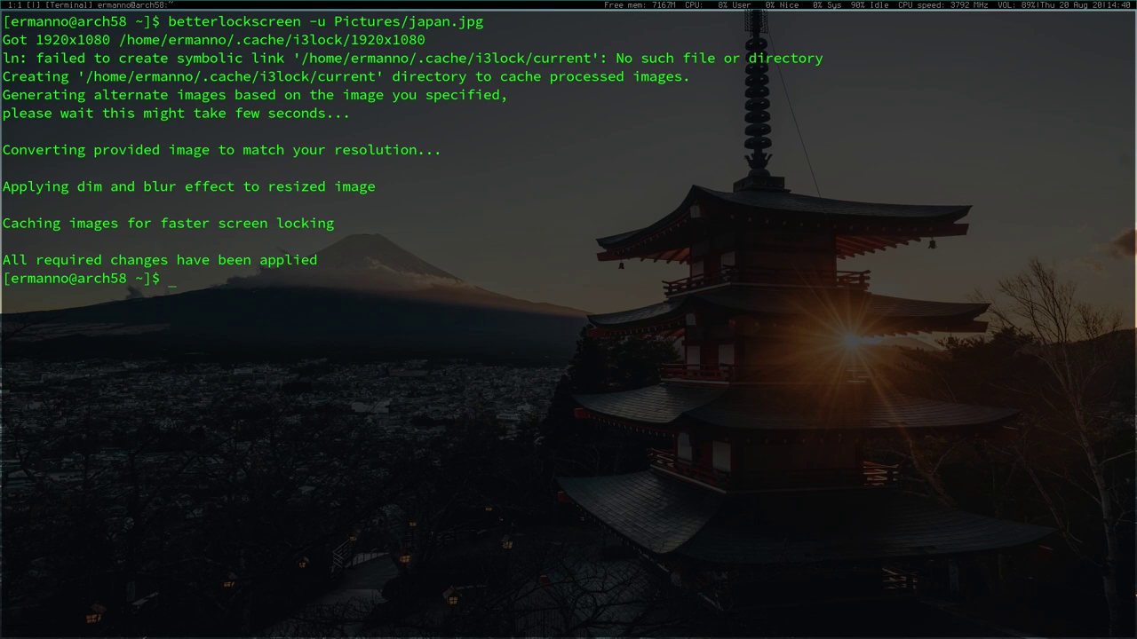
Step: Open .spectrwm.conf in vim from a cleared terminal and go to the validated default programs section
key(ctrl+l)
text(vim .sp)
key(Tab)
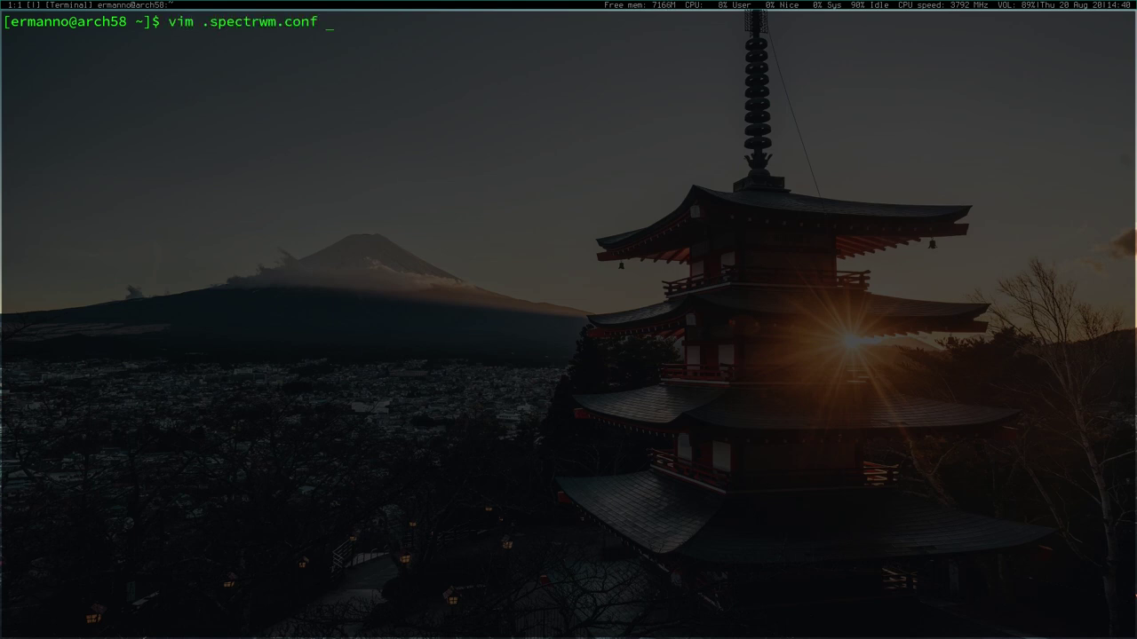
key(Return)
scroll(246, 302, down, 6)
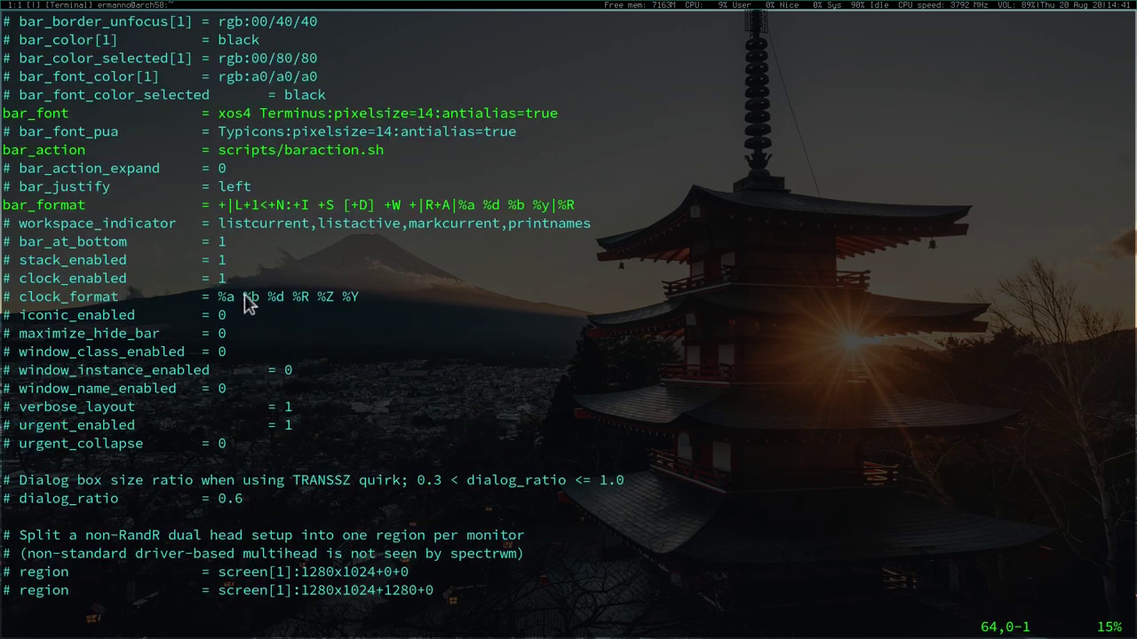
scroll(246, 307, down, 9)
scroll(241, 315, down, 4)
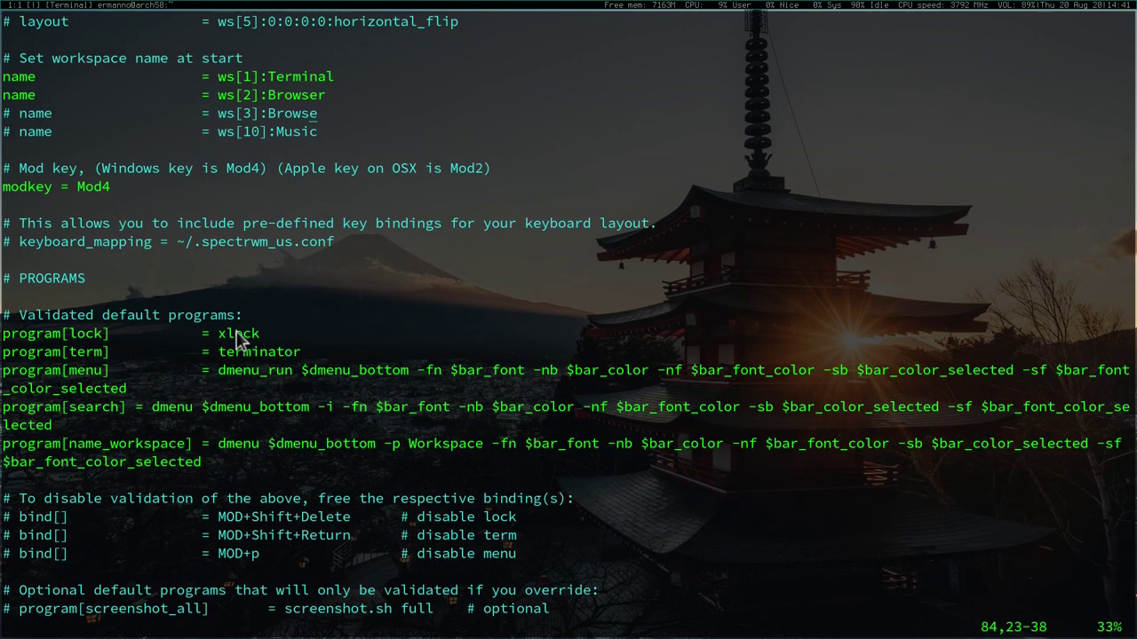
Step: Replace xlock with betterlockscreen -l dimblur as the value of program[lock]
click(262, 337)
key(a)
key(BackSpace)
key(BackSpace)
key(BackSpace)
key(BackSpace)
key(BackSpace)
text(betterlockscreen -l)
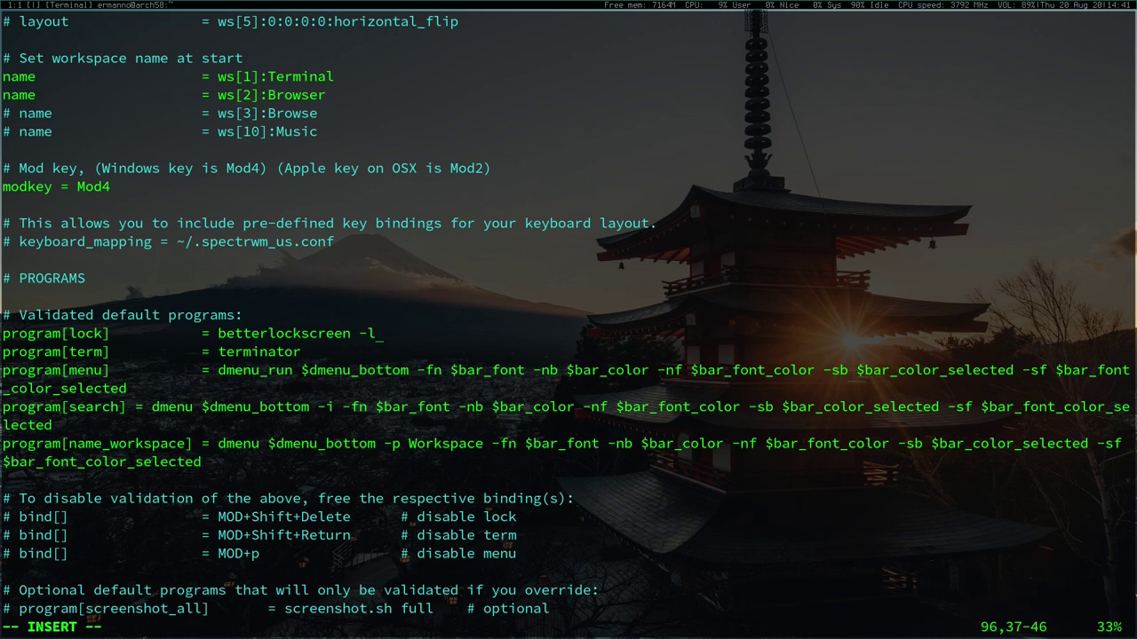
text( dimblur)
key(Escape)
Step: Save the changes to .spectrwm.conf and quit vim
text(:w)
key(Return)
text(:wq)
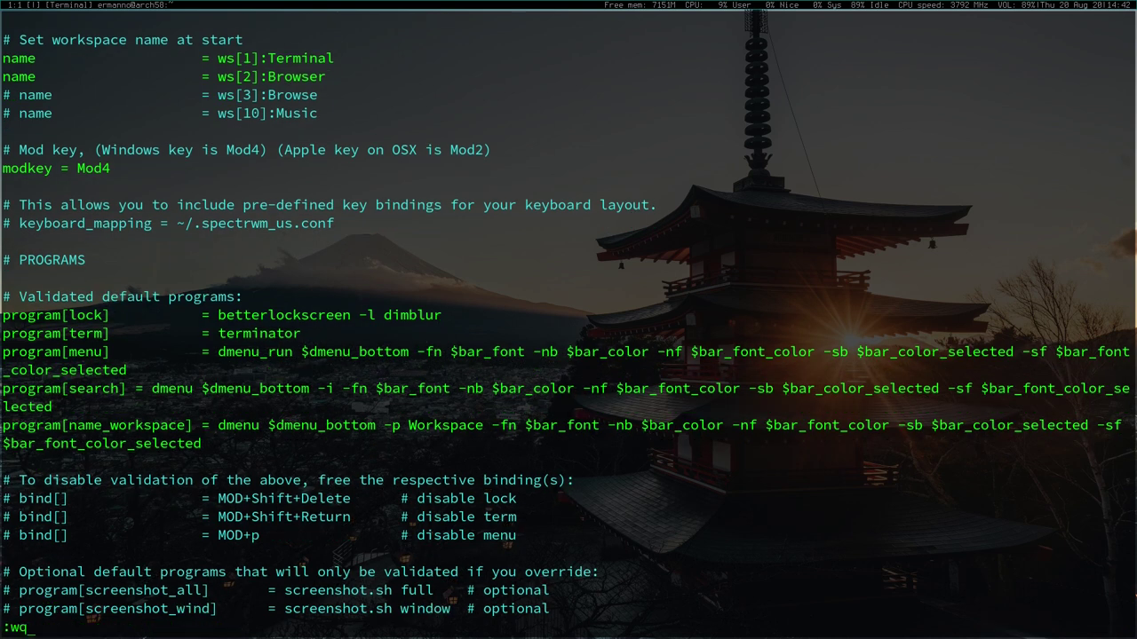
key(Return)
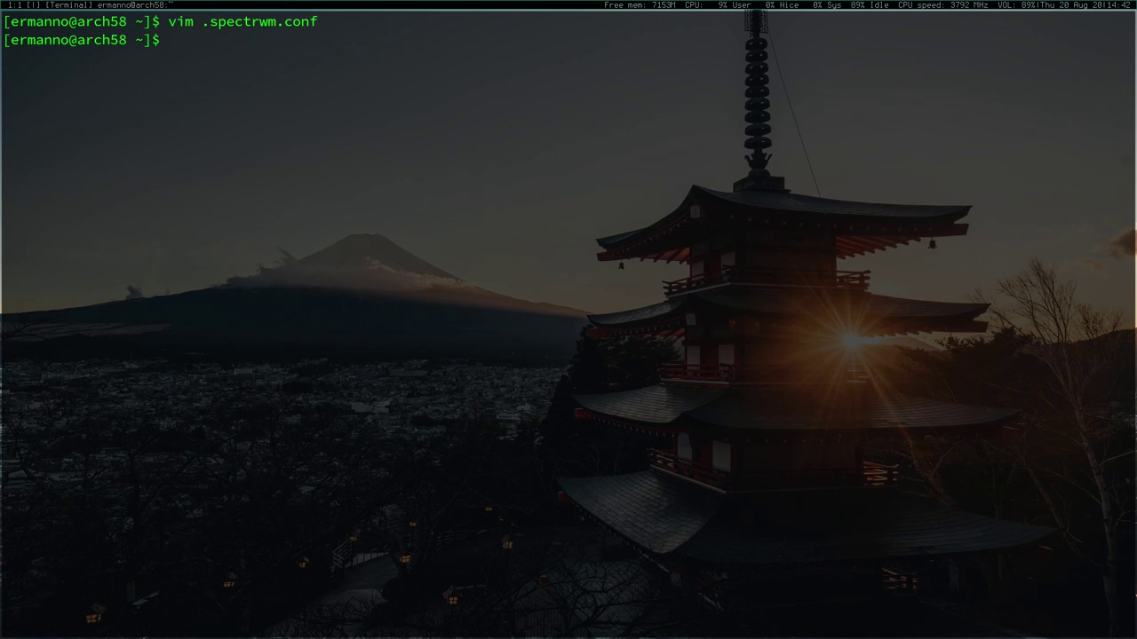
Step: Quit spectrwm and relaunch the session with startx to apply the new lock program
key(alt+shift+q)
key(Up)
key(Return)
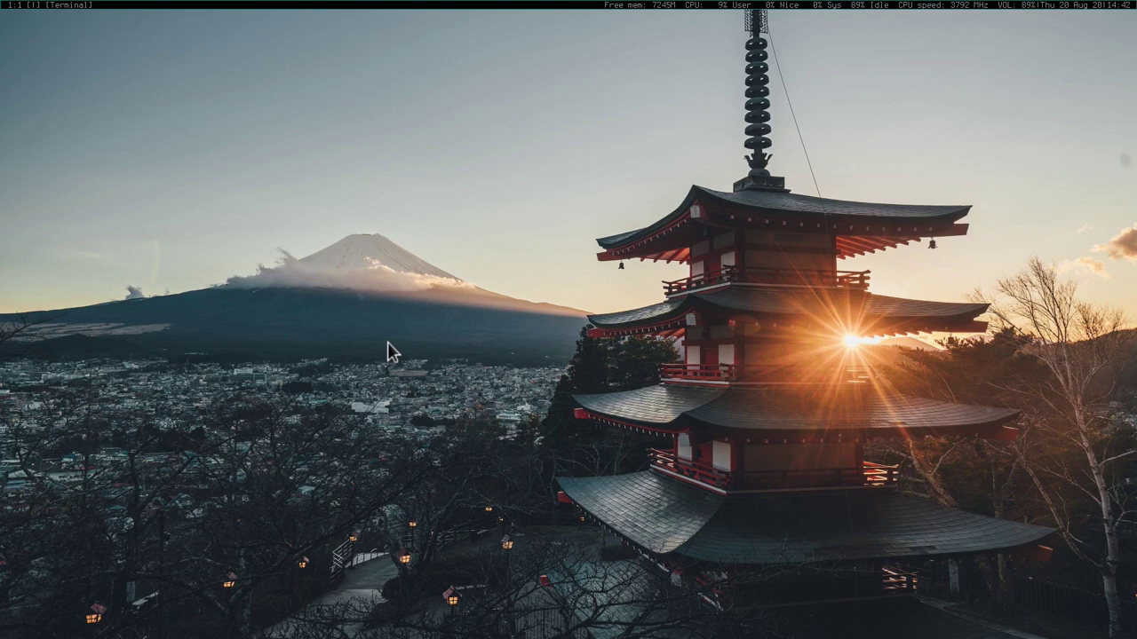
Step: Lock the screen to test betterlockscreen, and unlock it with the account password
key(alt+shift+Delete)
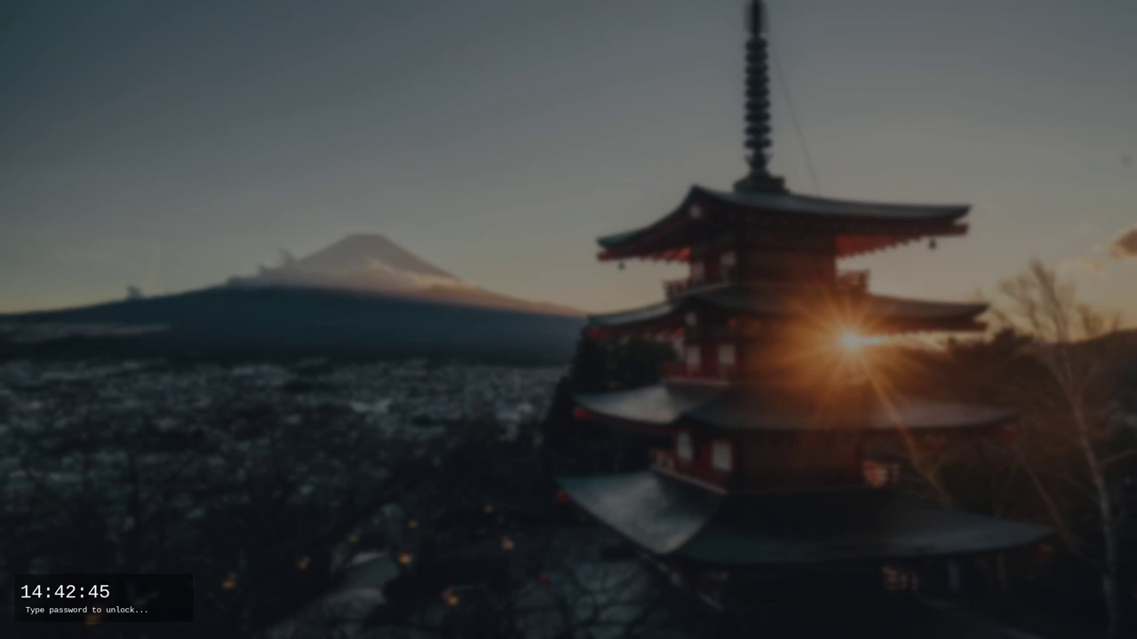
key(Return)
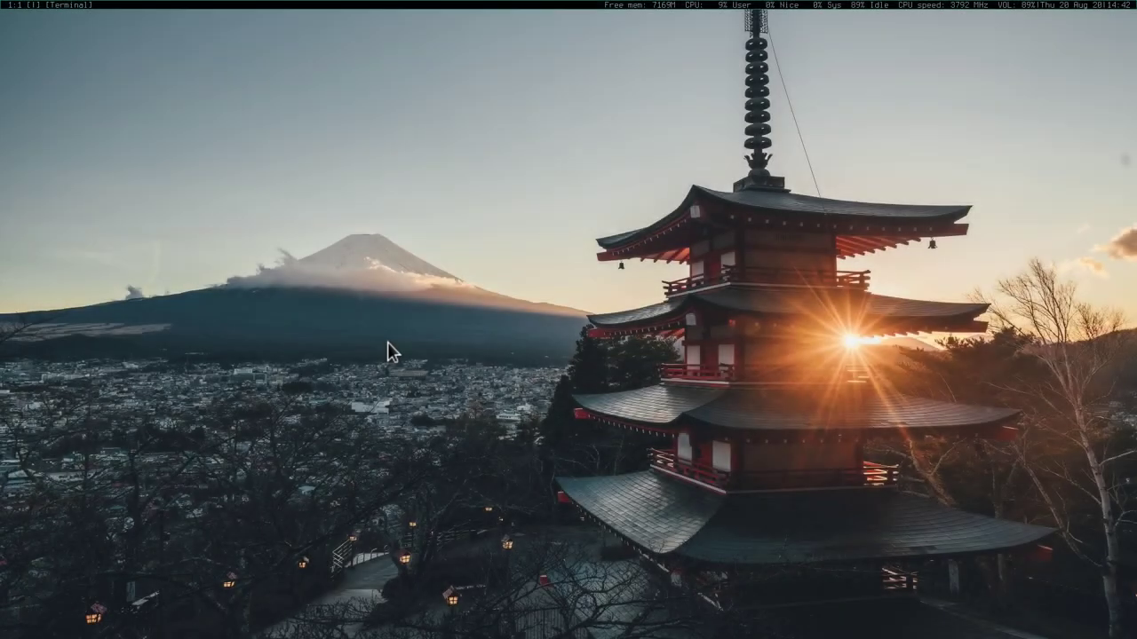